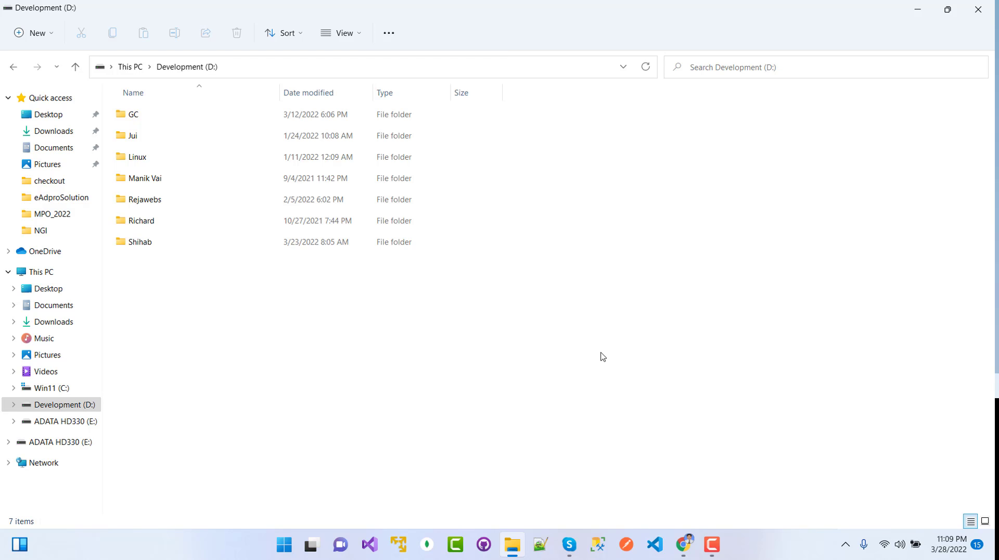
# Create a new folder named Oracle on the D: drive and open it.
pyautogui.hotkey('ctrl', 'shift', 'n')
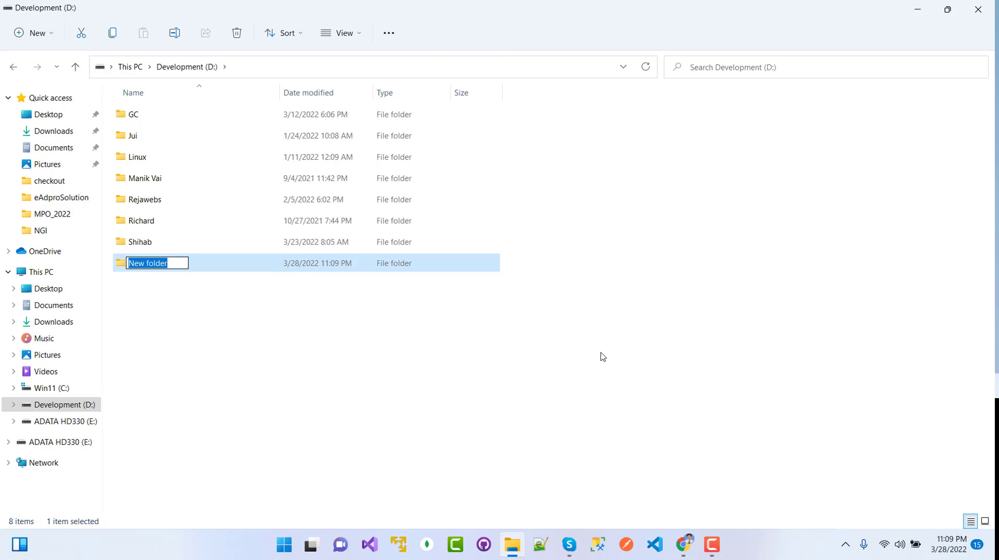
pyautogui.write('Oracle')
pyautogui.press('Return')
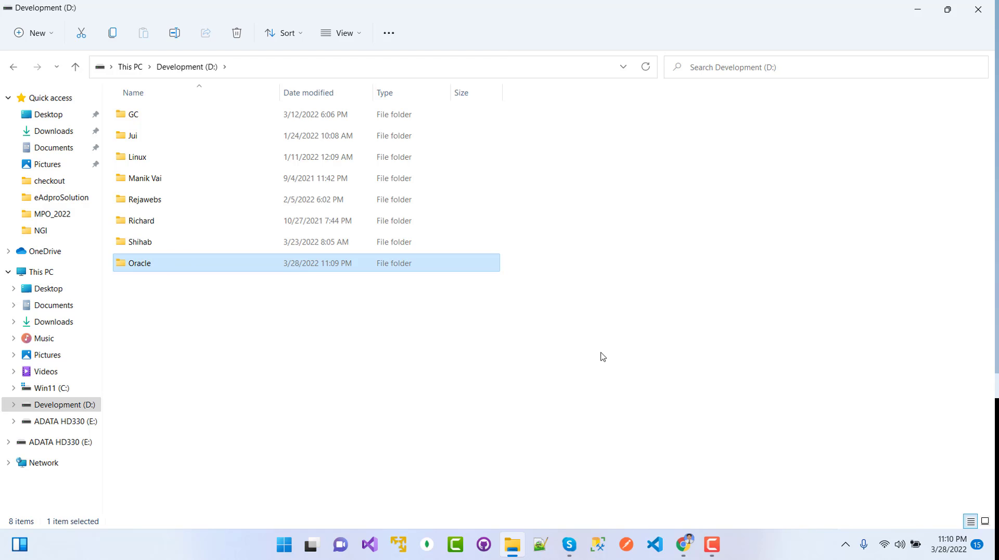
pyautogui.press('Return')
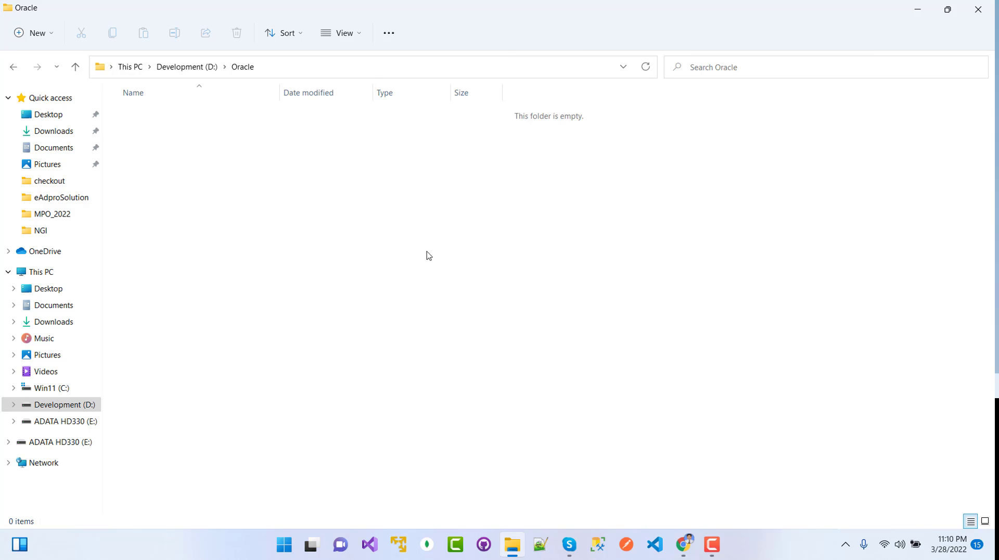
# Create an empty oracle19c folder inside the Oracle folder.
pyautogui.rightClick(287, 229)
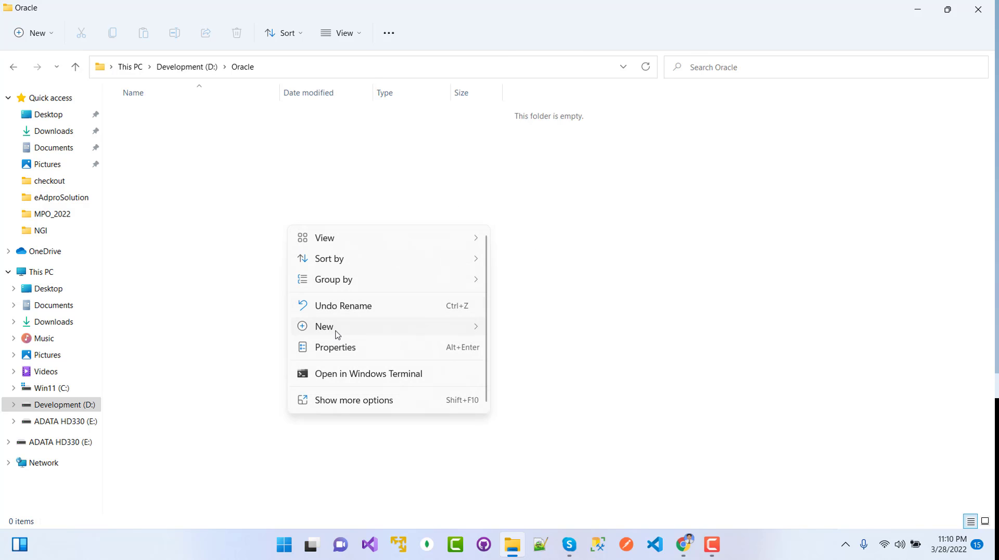
pyautogui.moveTo(337, 328)
pyautogui.click(527, 119)
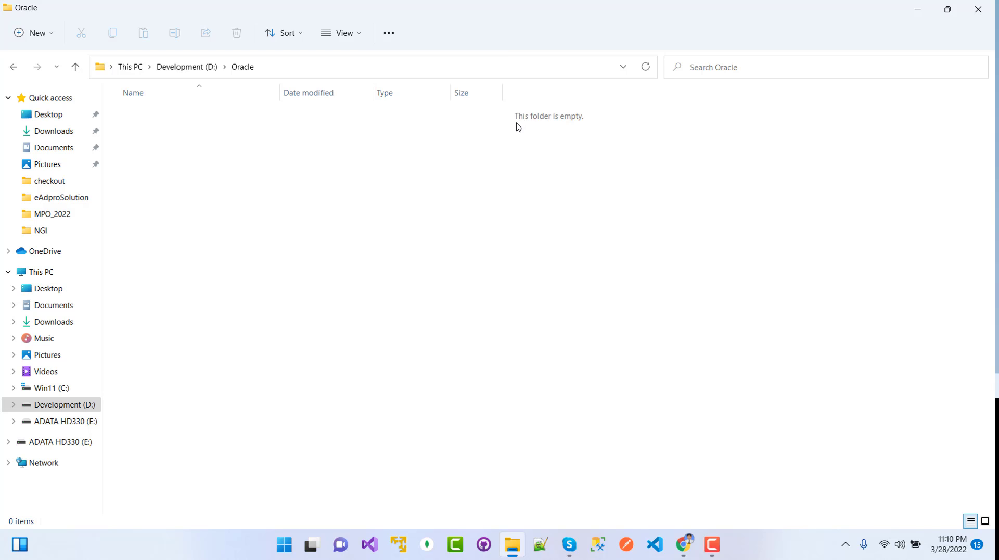
pyautogui.write('o')
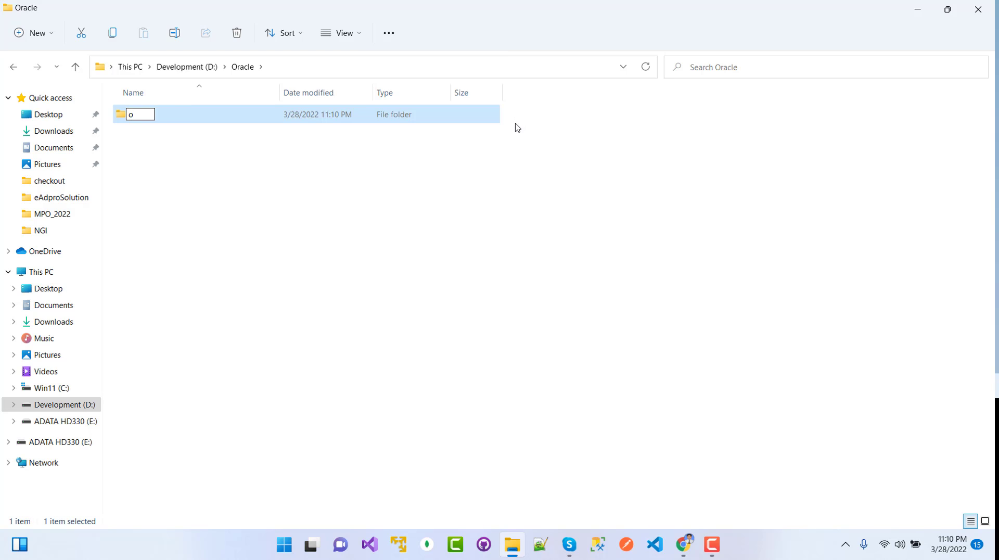
pyautogui.write('racle19c')
pyautogui.press('Return')
pyautogui.press('Return')
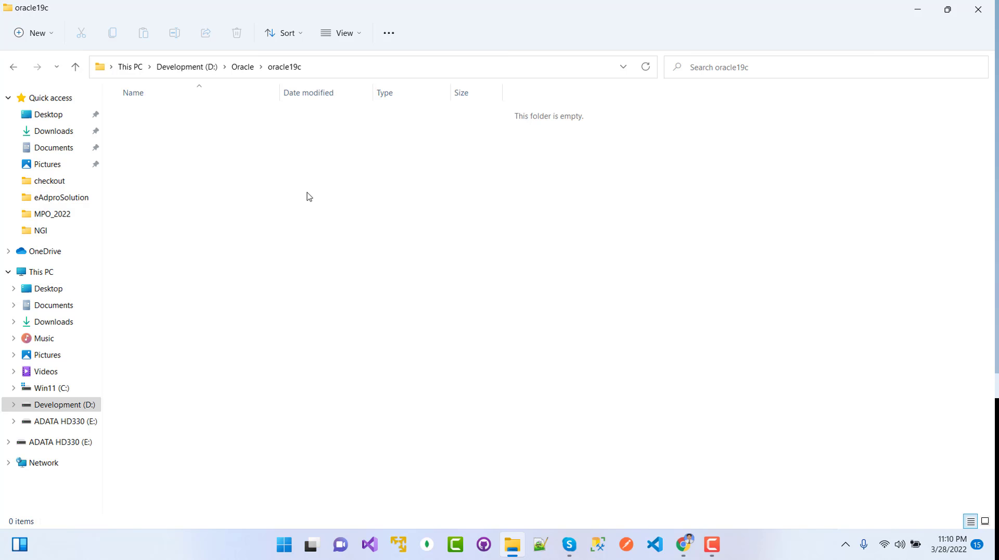
# Copy WINDOWS.X64_193000_db_home.zip from E:\Reja\Personal\Softwares\Oracle.
pyautogui.rightClick(307, 196)
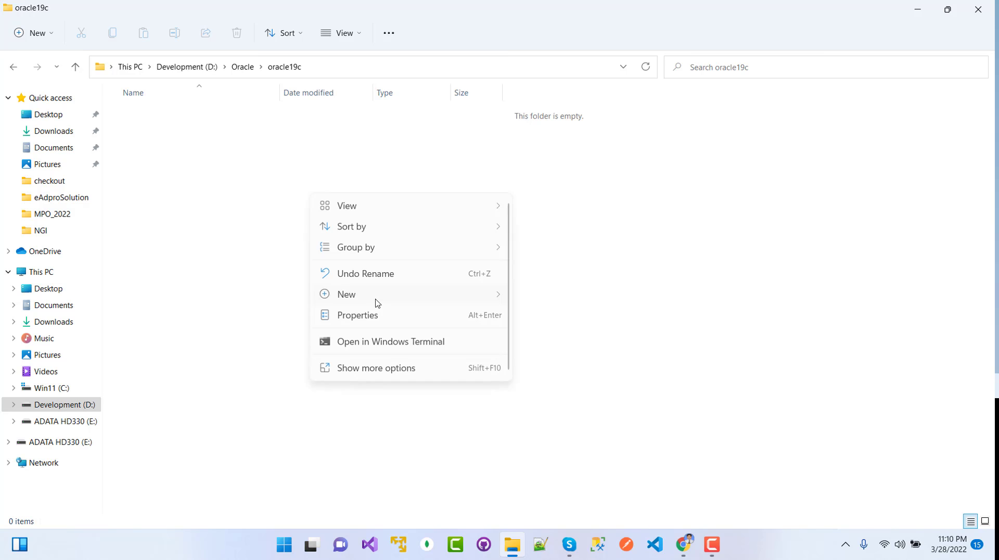
pyautogui.click(612, 307)
pyautogui.click(60, 422)
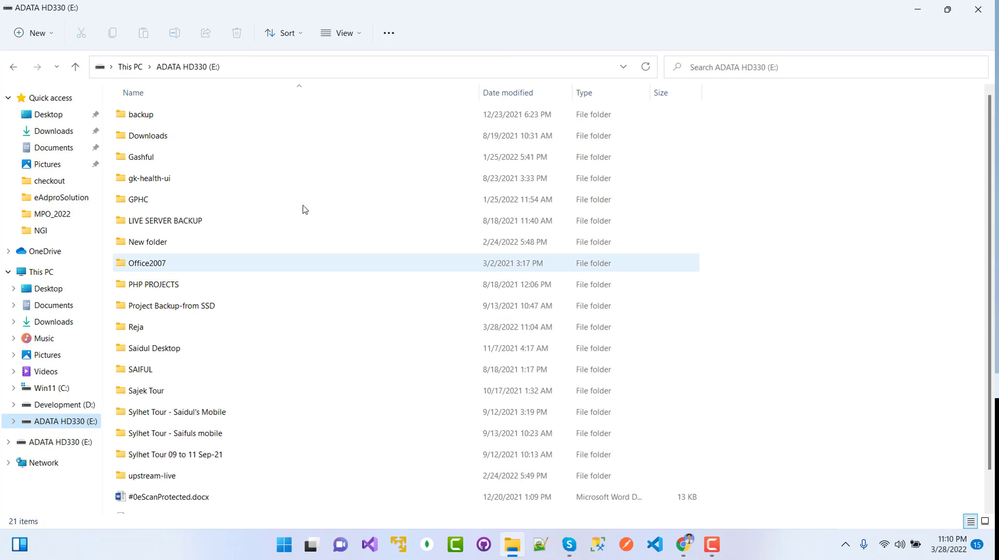
pyautogui.click(142, 328)
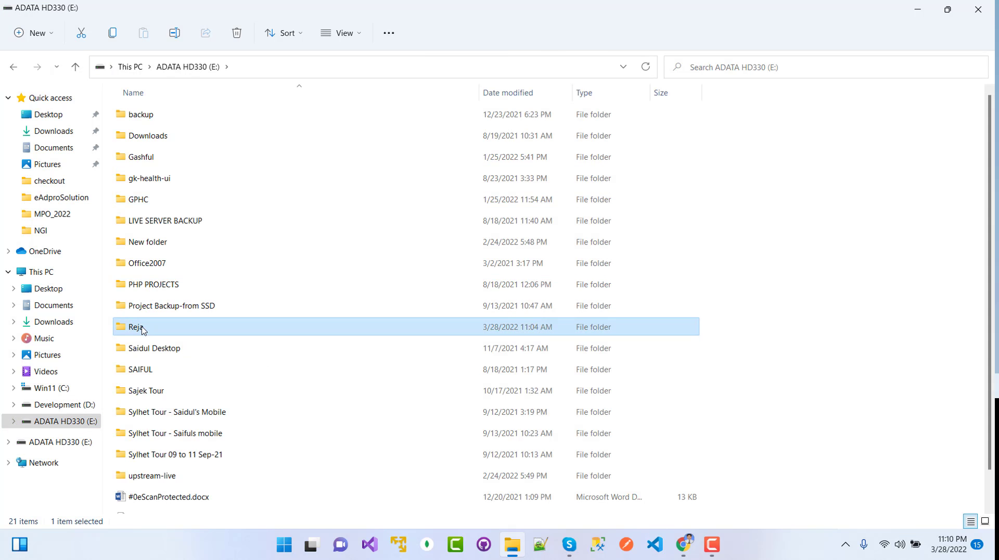
pyautogui.doubleClick(142, 329)
pyautogui.doubleClick(151, 115)
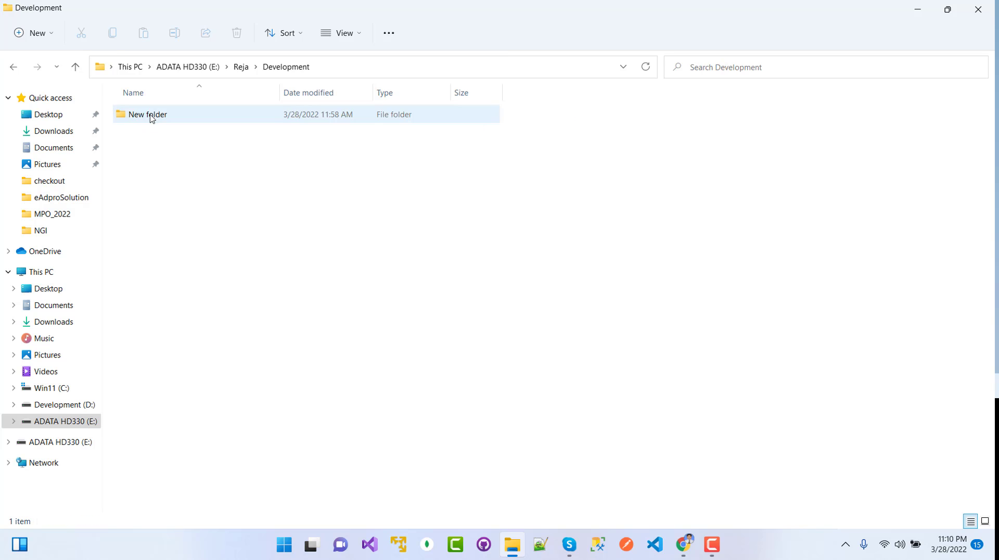
pyautogui.click(240, 66)
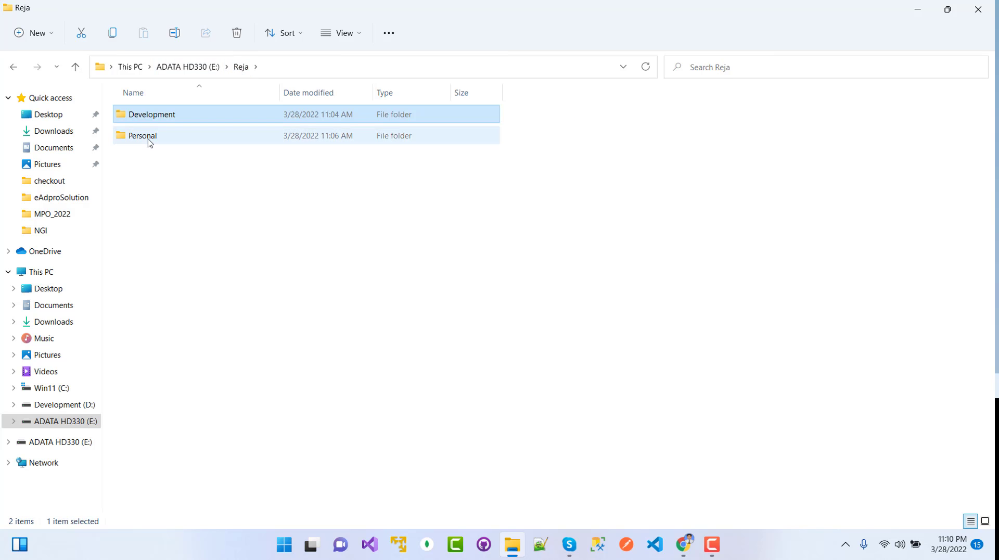
pyautogui.doubleClick(150, 136)
pyautogui.doubleClick(150, 158)
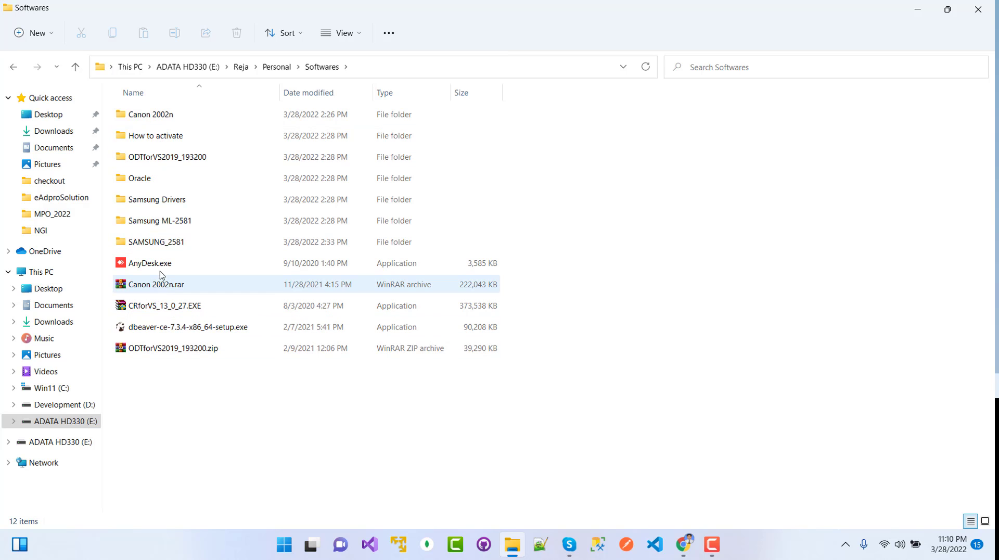
pyautogui.doubleClick(143, 183)
pyautogui.click(165, 117)
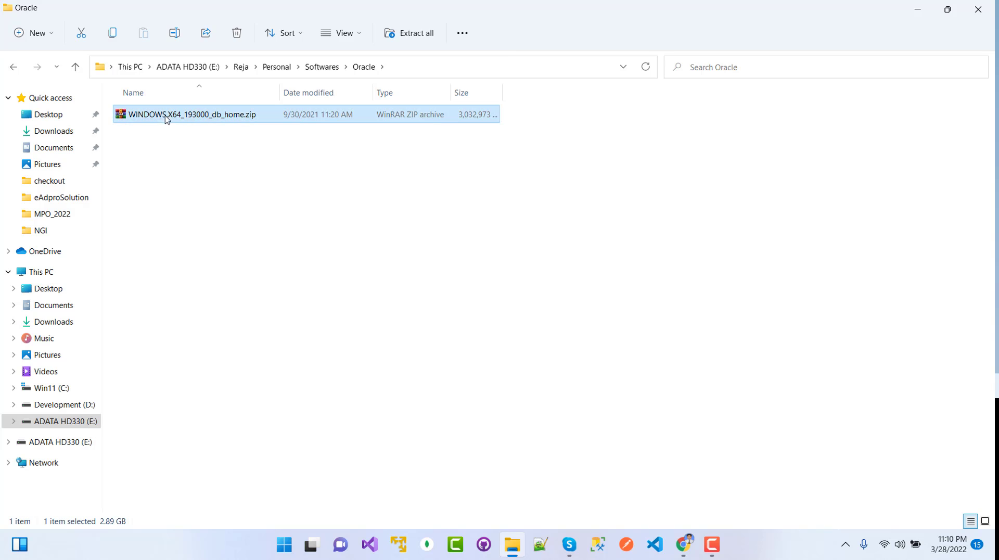
pyautogui.hotkey('ctrl', 'c')
# Paste the zip archive into D:\Oracle\oracle19c.
pyautogui.click(59, 408)
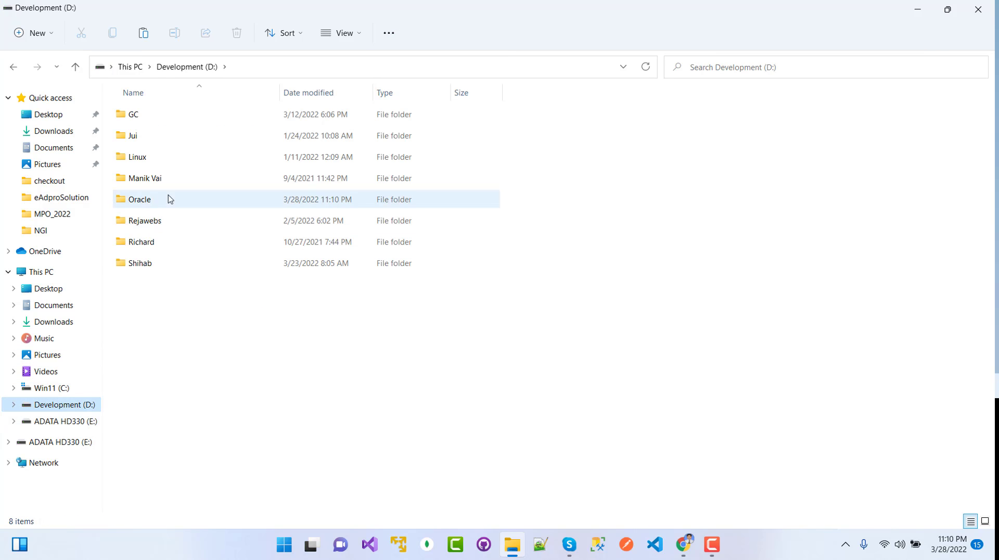
pyautogui.doubleClick(137, 204)
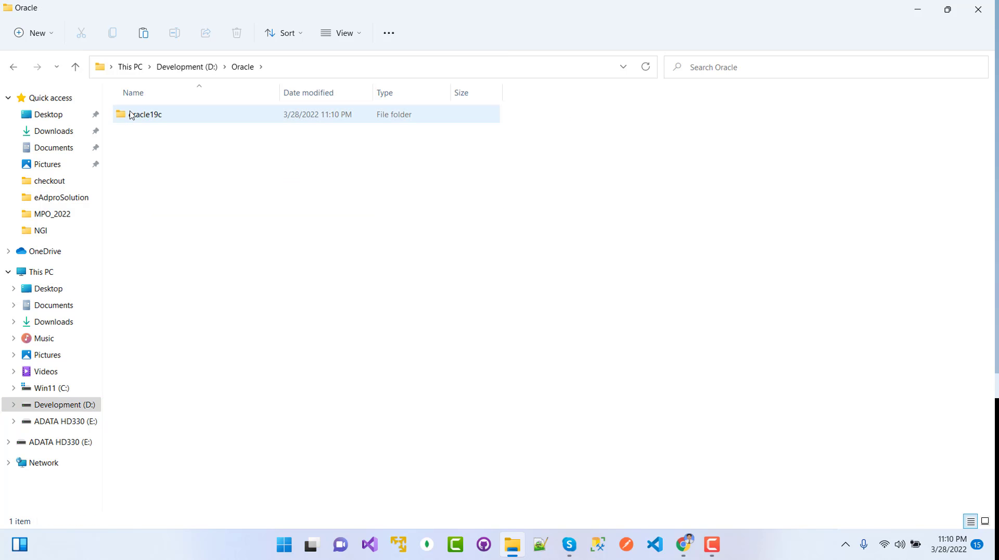
pyautogui.doubleClick(135, 114)
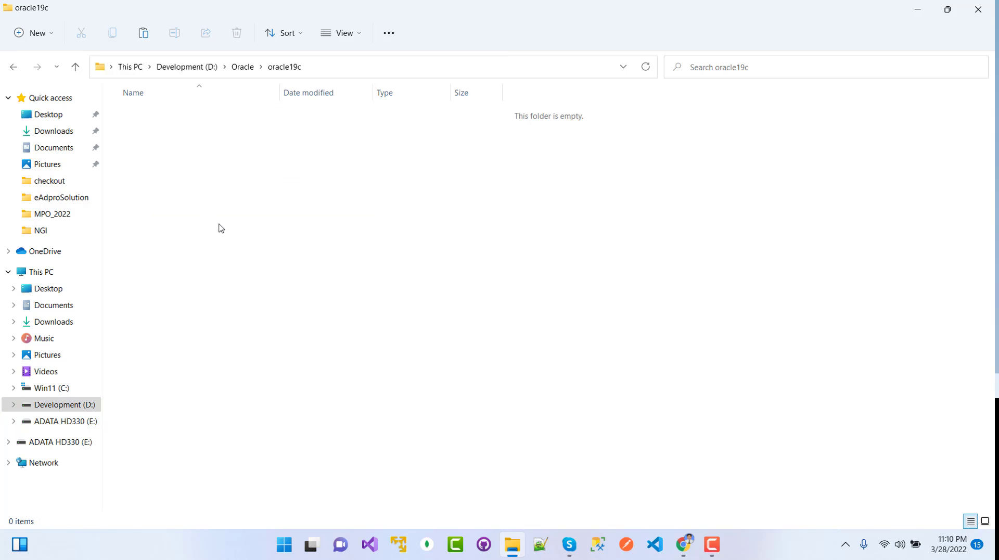
pyautogui.hotkey('ctrl', 'v')
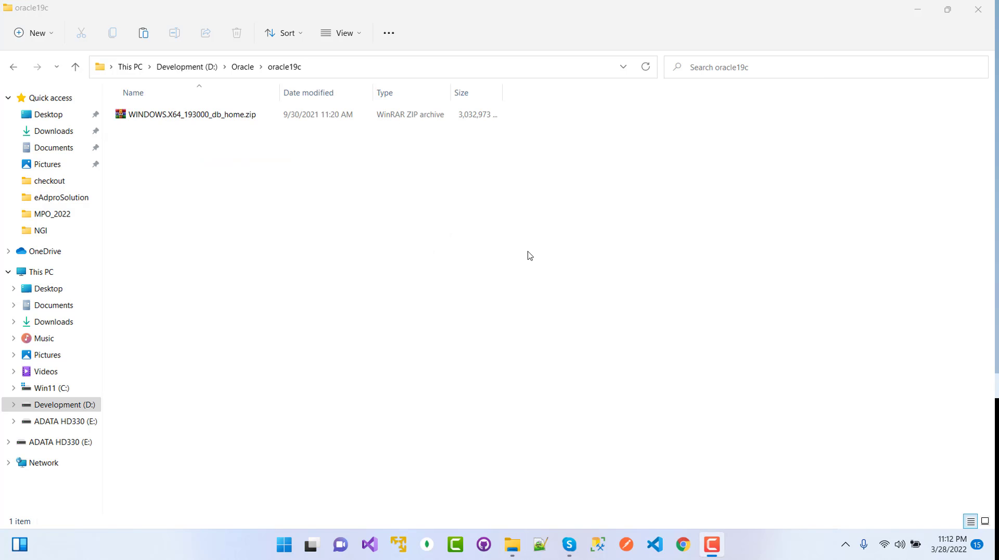
# Extract the zip with WinRAR into the suggested WINDOWS.X64_193000_db_home folder in oracle19c.
pyautogui.rightClick(188, 116)
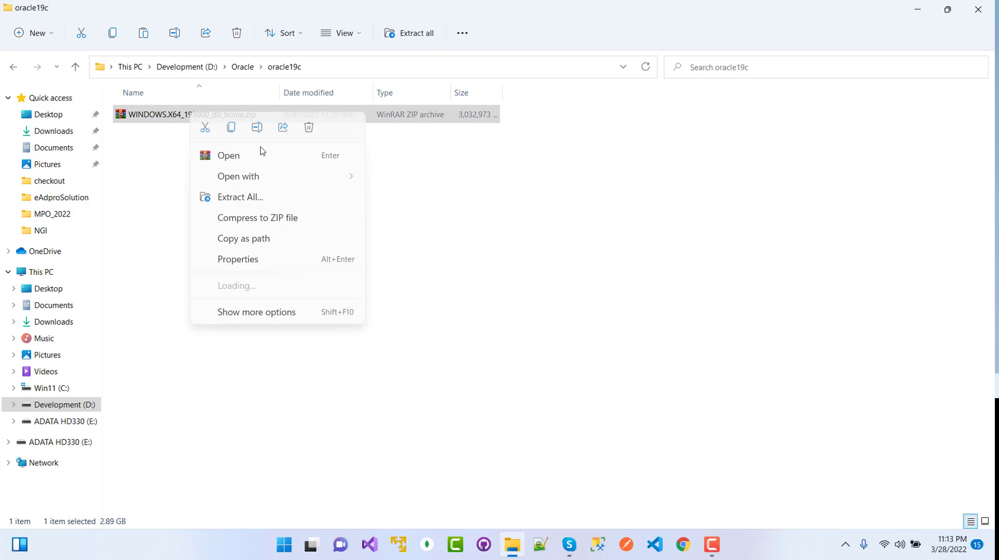
pyautogui.click(265, 311)
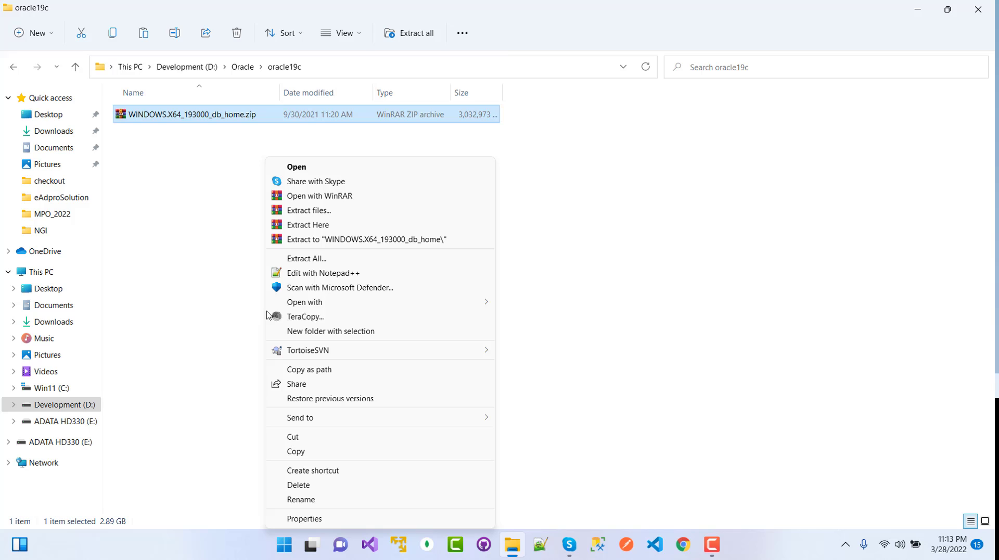
pyautogui.click(308, 216)
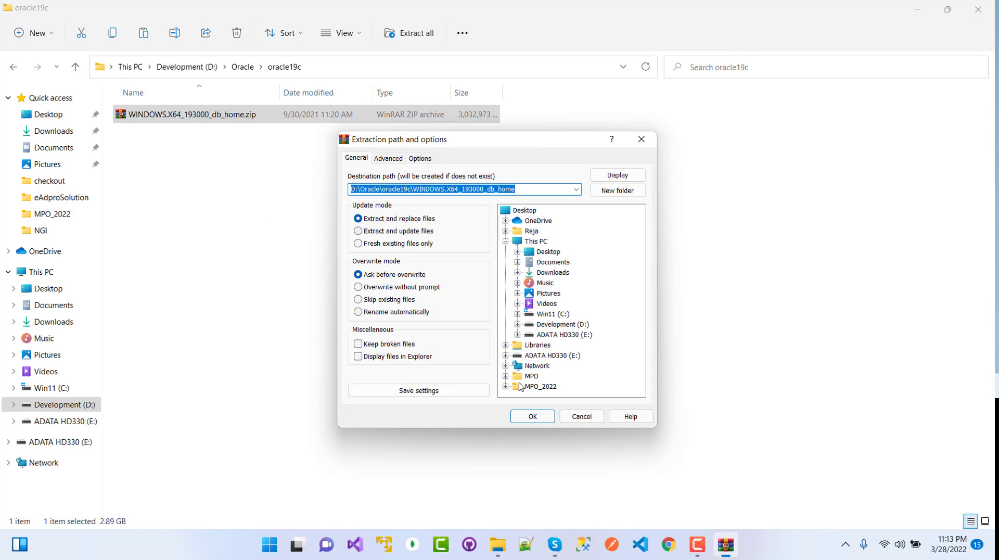
pyautogui.click(544, 415)
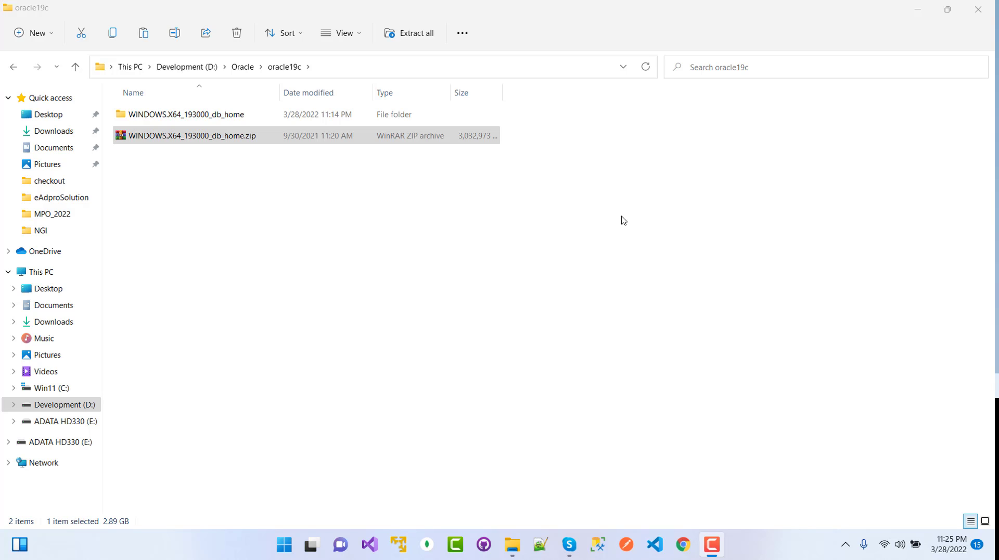
# Rename the extracted folder to db_home by removing the WINDOWS.X64_193000 prefix.
pyautogui.rightClick(190, 115)
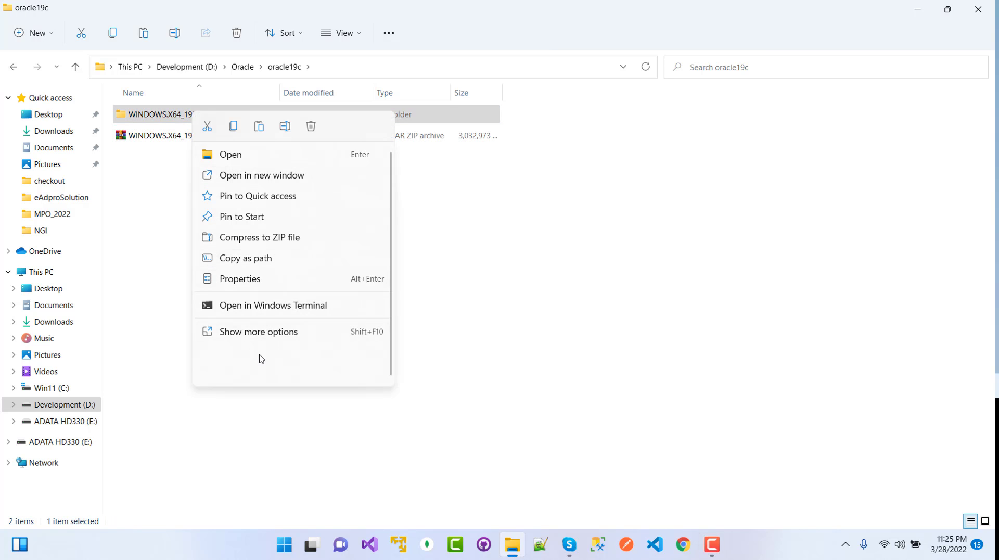
pyautogui.click(257, 333)
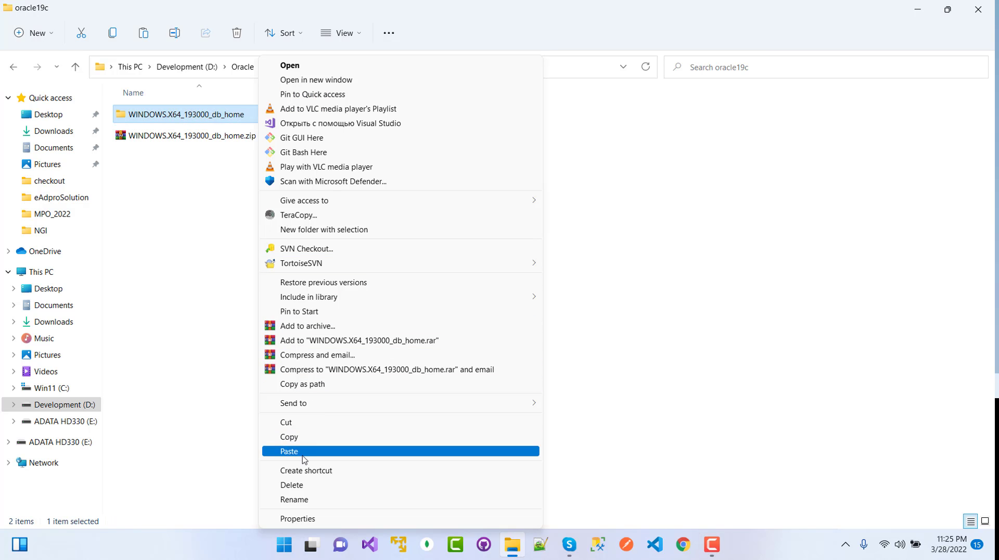
pyautogui.click(289, 498)
pyautogui.click(210, 115)
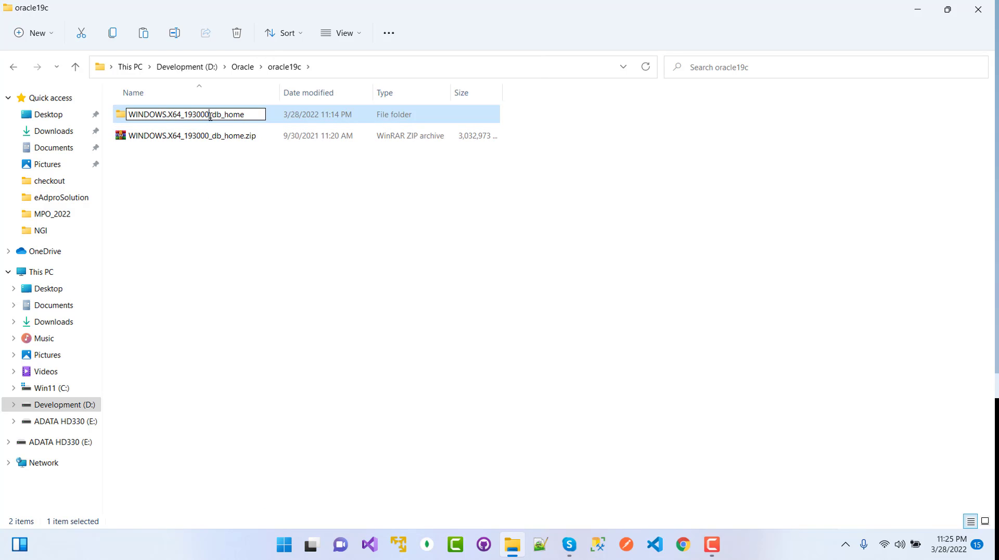
pyautogui.moveTo(210, 116); pyautogui.dragTo(128, 115)
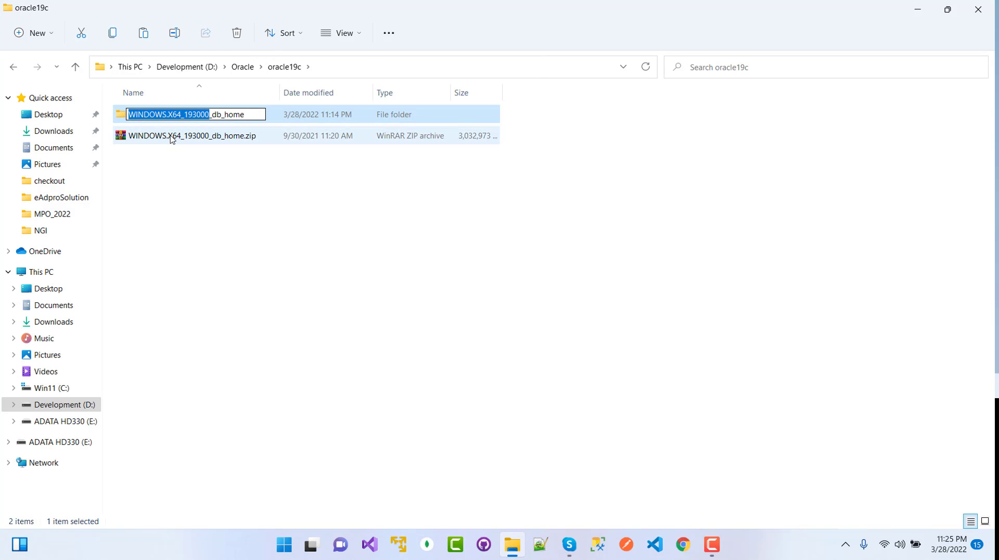
pyautogui.press('Delete')
pyautogui.press('Delete')
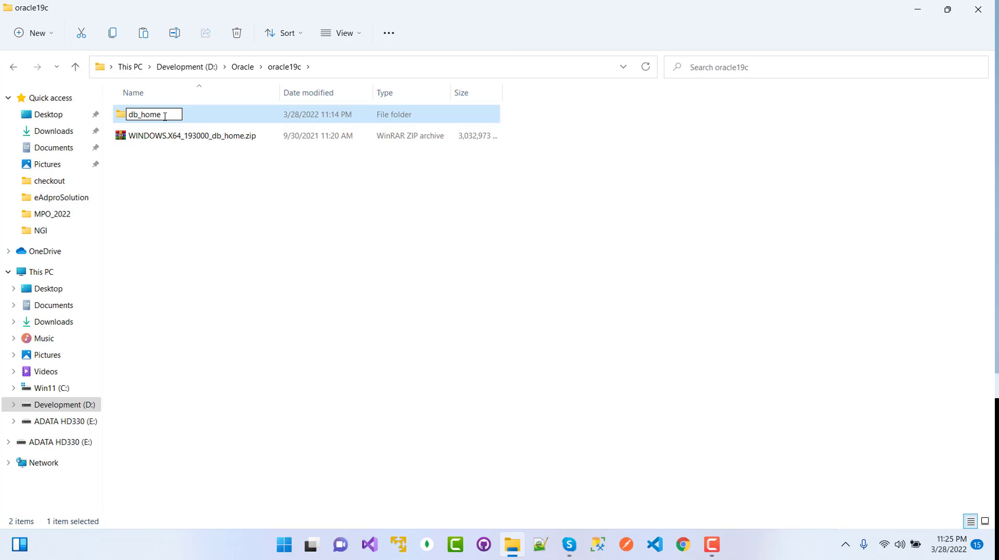
pyautogui.press('Return')
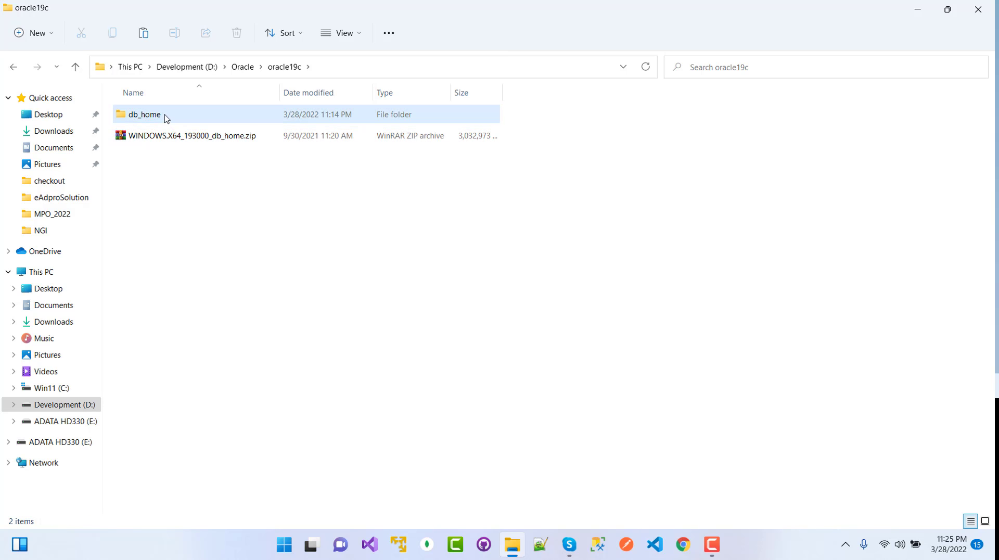
# Open db_home and select the setup.exe installer.
pyautogui.doubleClick(165, 116)
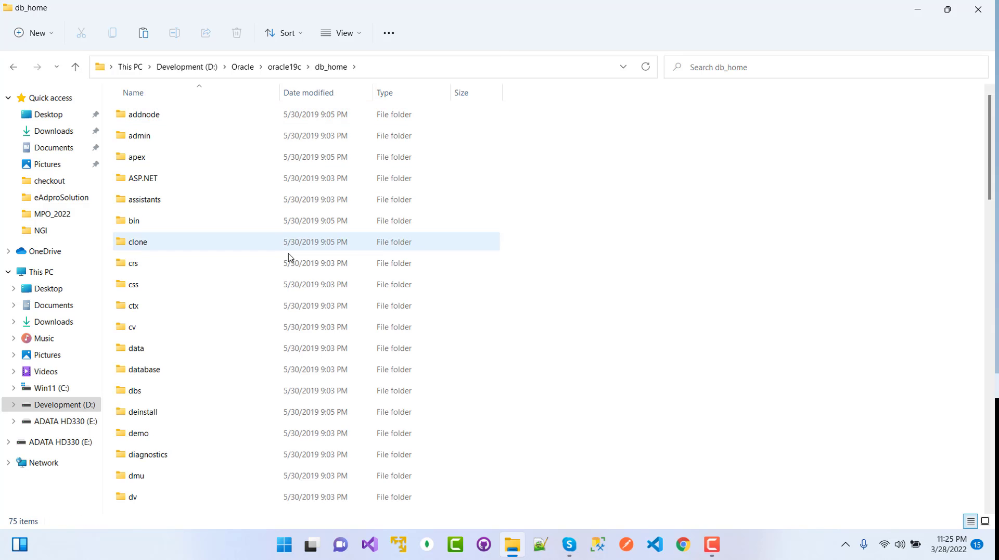
pyautogui.scroll(-12, 288, 270)
pyautogui.scroll(-4, 290, 296)
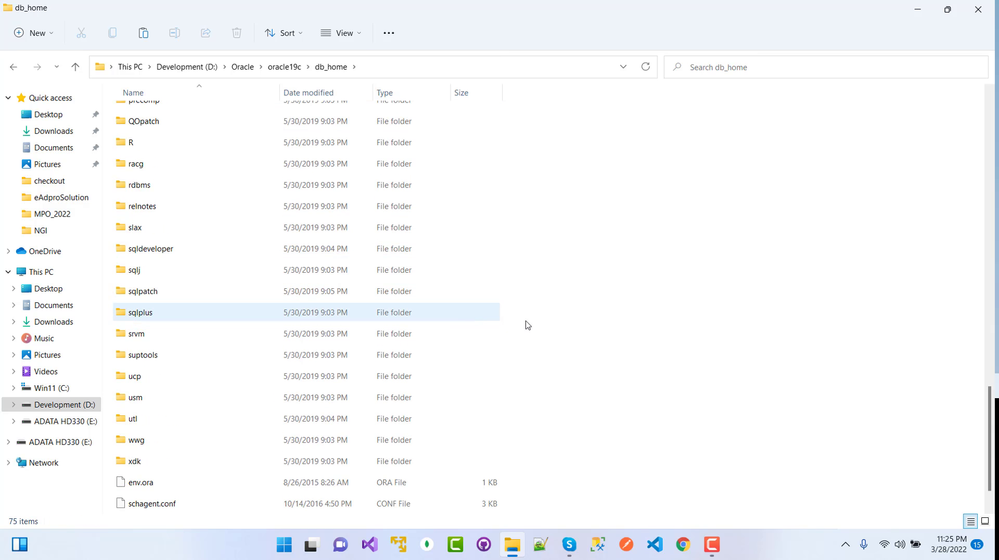
pyautogui.scroll(-1, 551, 333)
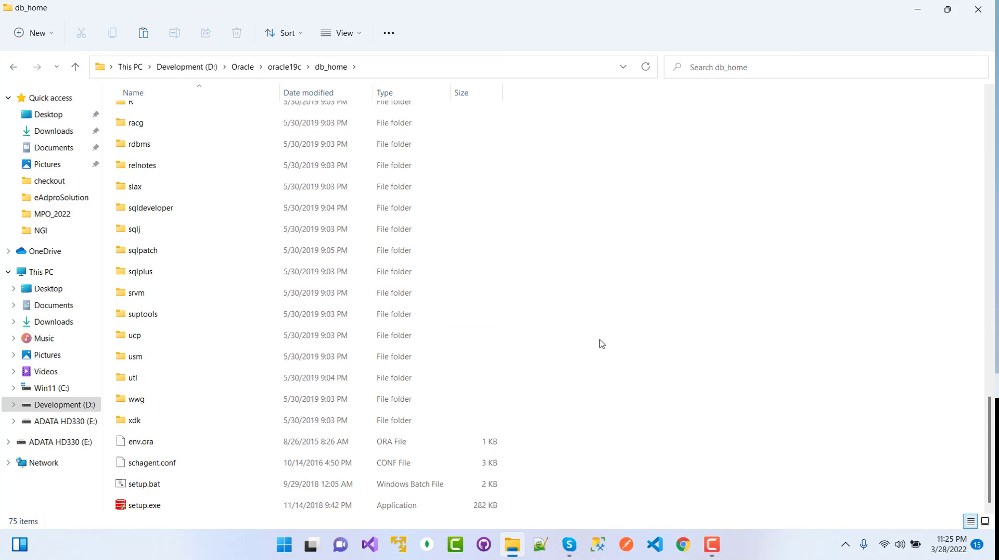
pyautogui.click(147, 507)
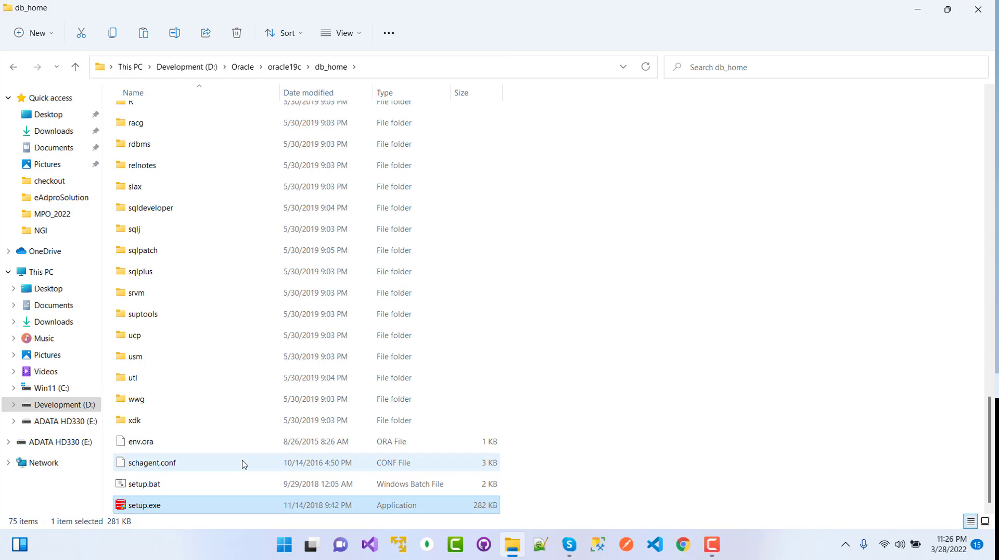
# Run setup.exe as administrator and approve the UAC prompt.
pyautogui.rightClick(166, 509)
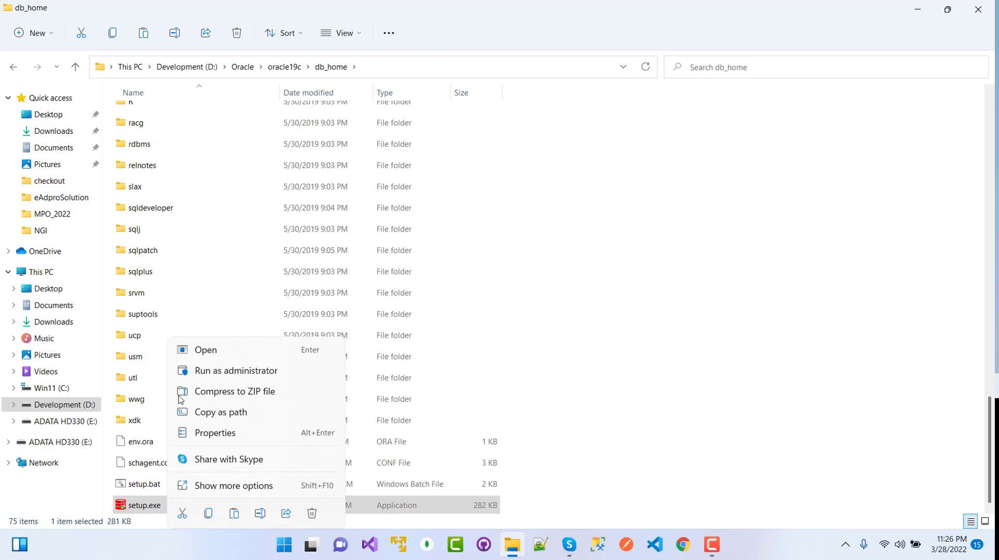
pyautogui.click(244, 383)
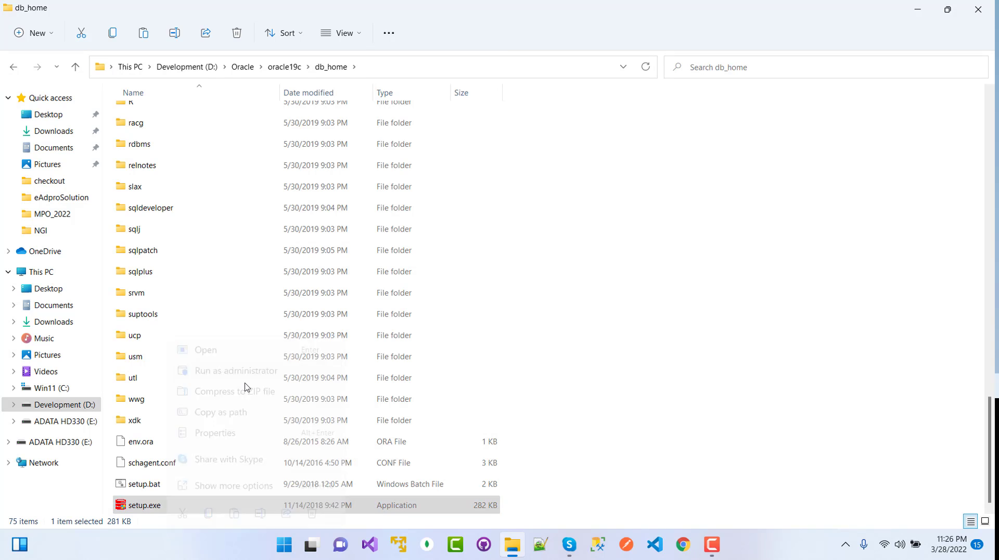
pyautogui.click(428, 375)
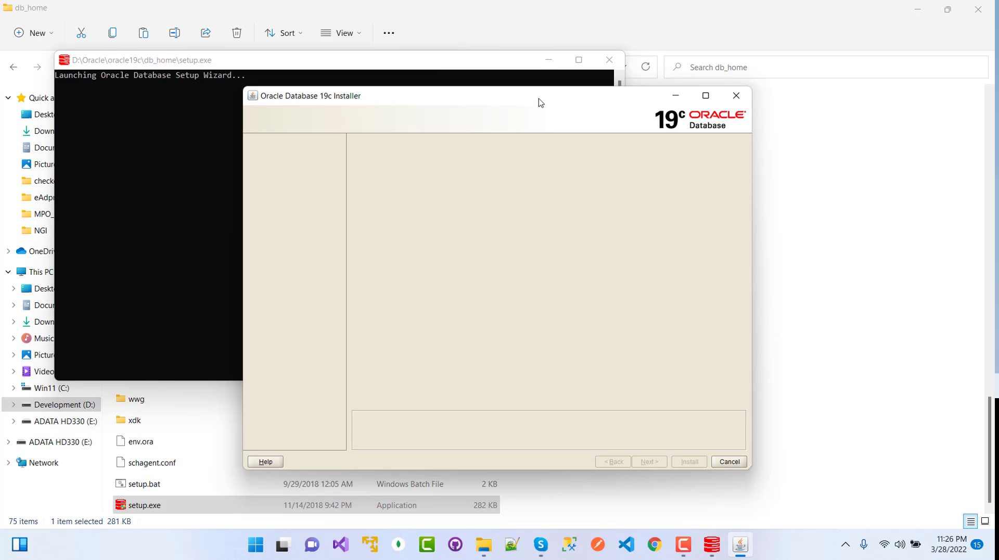
# Move the loading installer window up and left while Step 1 appears.
pyautogui.moveTo(539, 103); pyautogui.dragTo(479, 83)
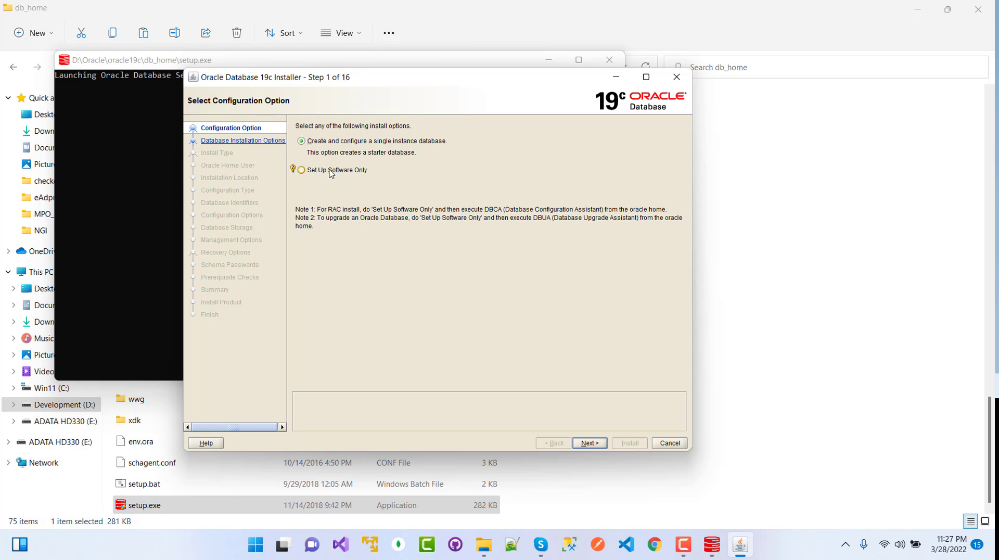
# Select 'Set Up Software Only' and continue to the installation option step.
pyautogui.click(301, 171)
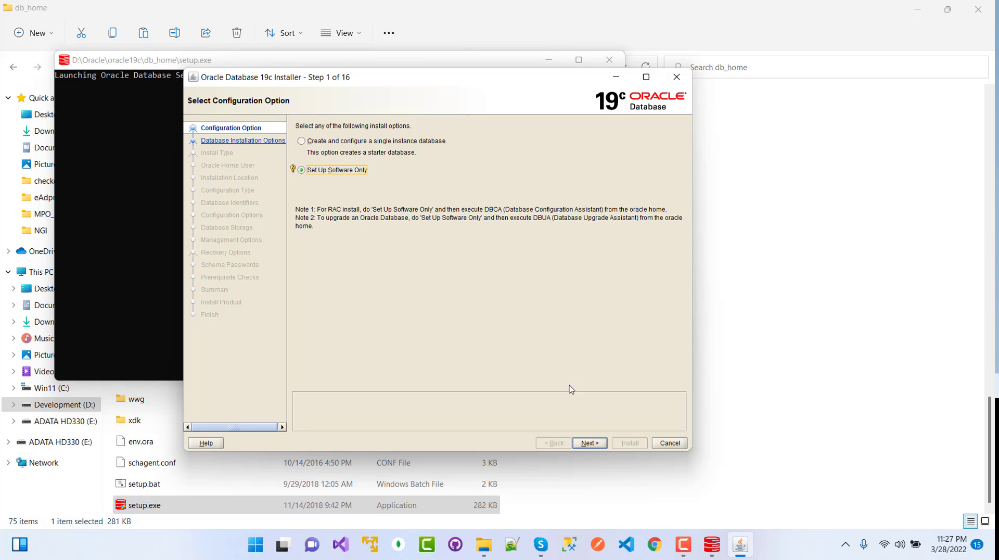
pyautogui.click(589, 443)
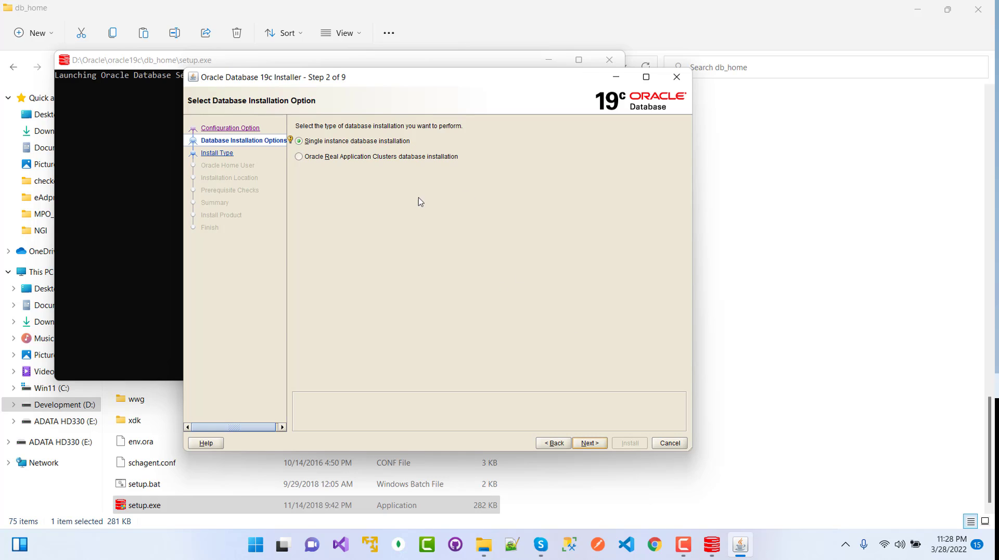
# Keep single instance database installation and Enterprise Edition, advancing to Step 4.
pyautogui.click(314, 144)
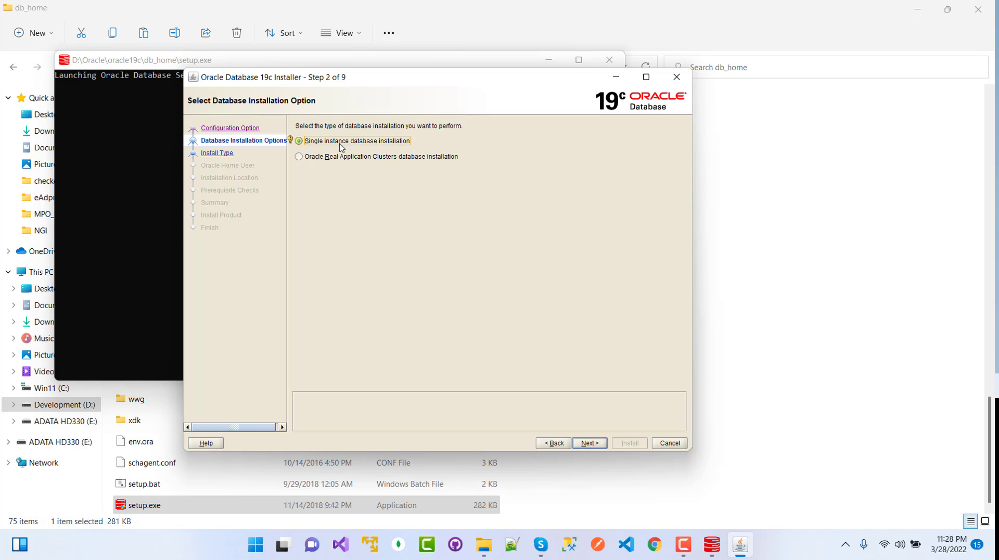
pyautogui.click(591, 442)
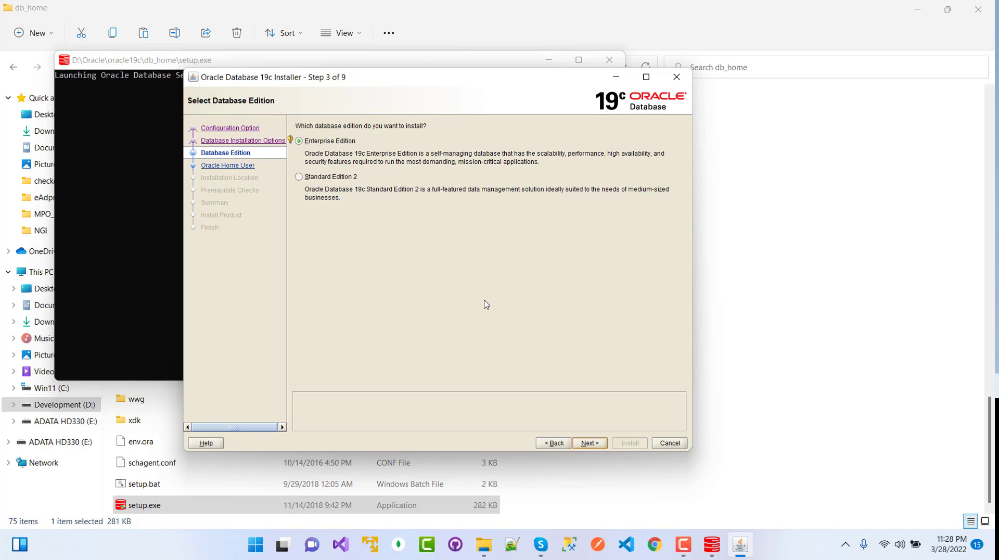
pyautogui.click(589, 443)
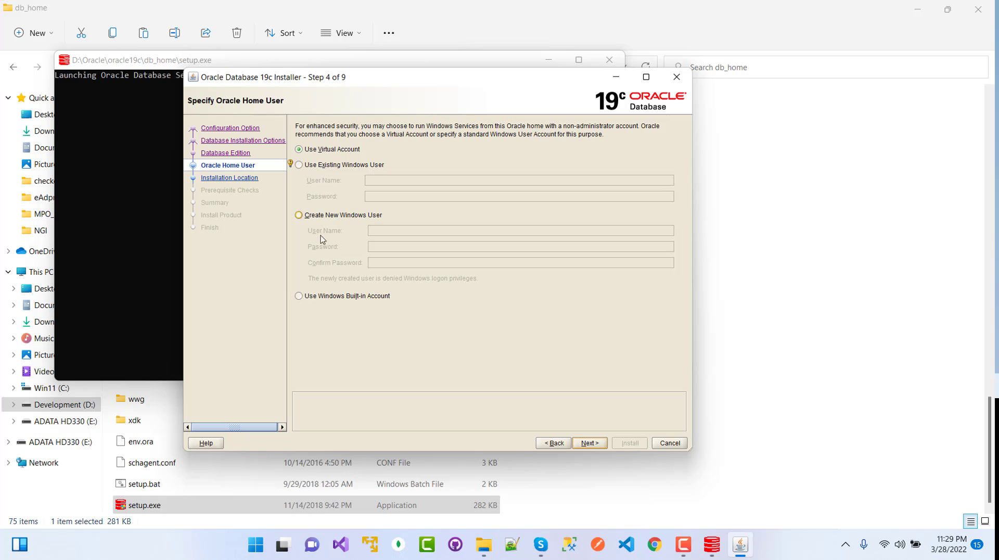
# Choose 'Use Windows Built-in Account' and accept the INS-35810 warning.
pyautogui.click(314, 152)
pyautogui.click(301, 297)
pyautogui.click(593, 446)
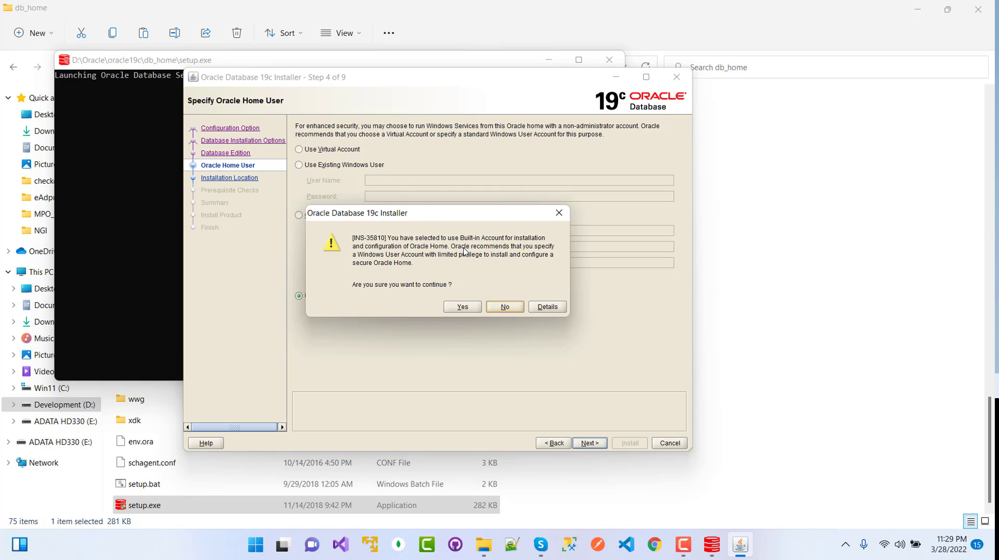
pyautogui.moveTo(438, 215); pyautogui.dragTo(587, 253)
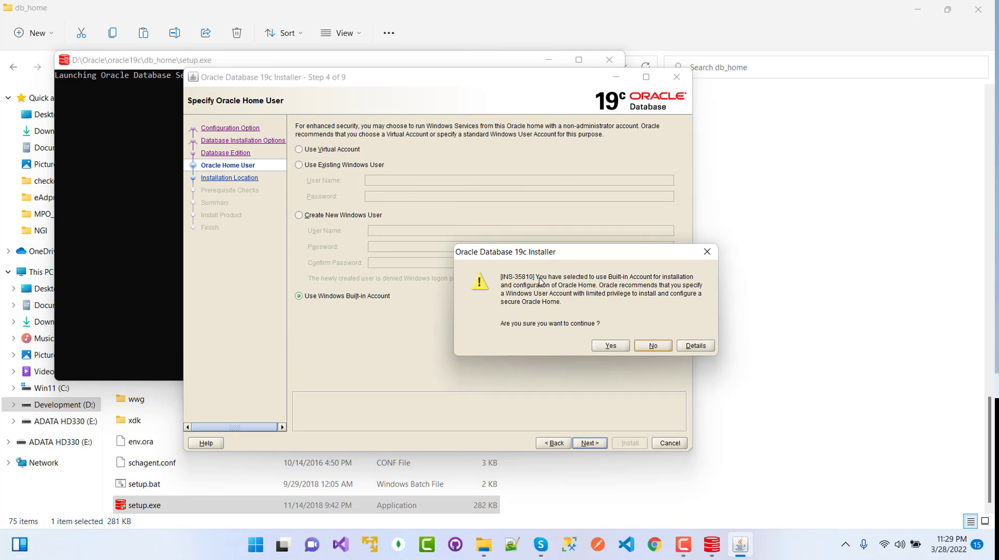
pyautogui.moveTo(540, 281); pyautogui.dragTo(405, 322)
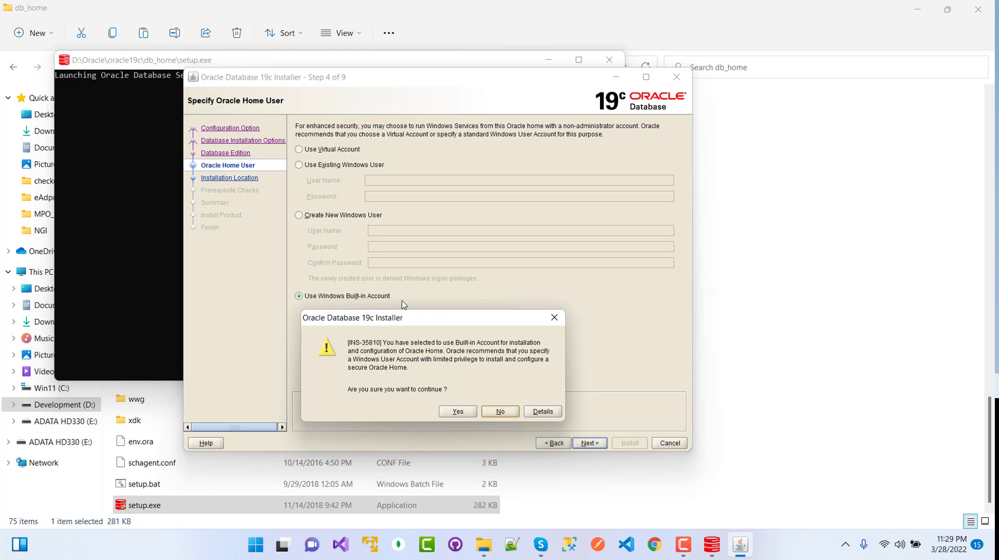
pyautogui.moveTo(442, 319); pyautogui.dragTo(455, 184)
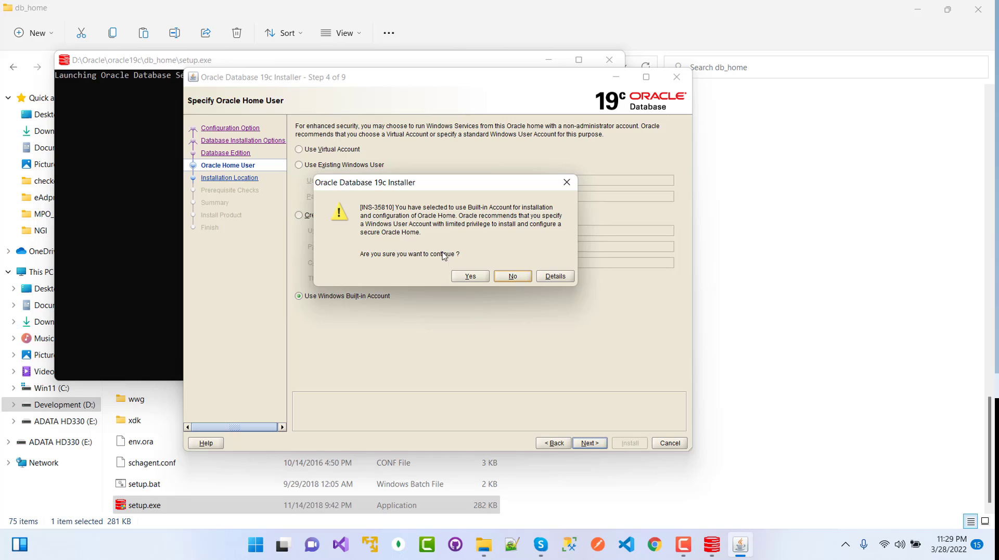
pyautogui.click(471, 279)
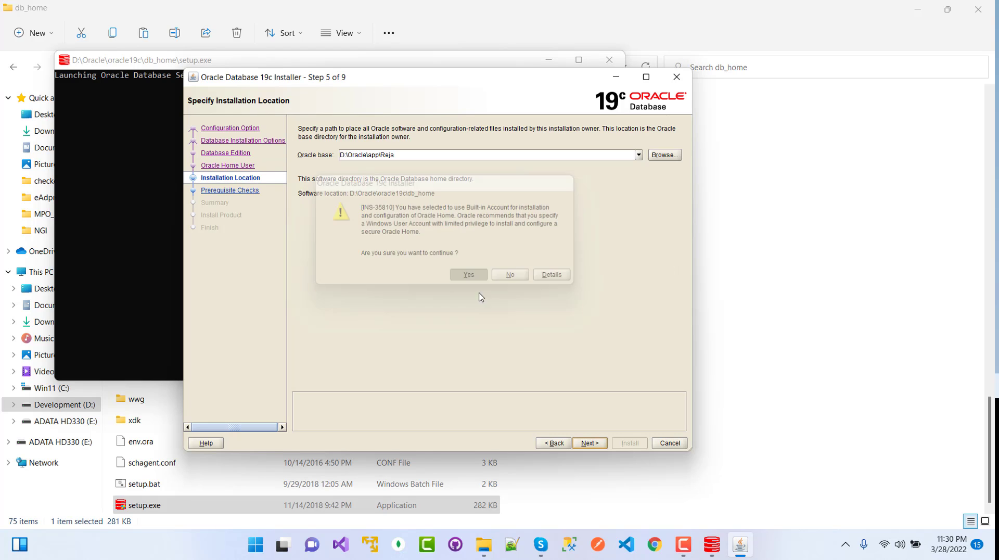
# Move the installer and setup console aside, minimize the console, and show oracle19c in File Explorer.
pyautogui.click(349, 159)
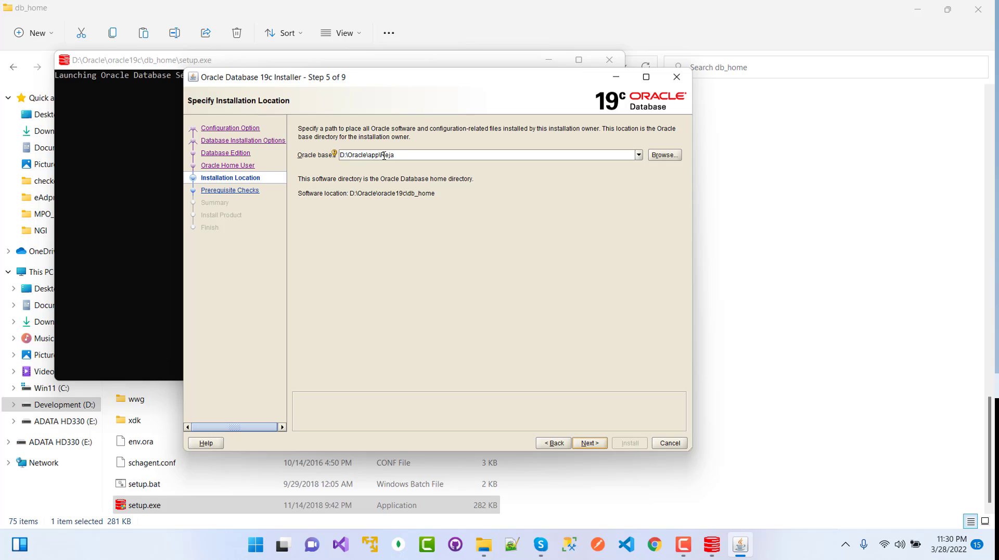
pyautogui.moveTo(399, 154); pyautogui.dragTo(385, 155)
pyautogui.moveTo(451, 89); pyautogui.dragTo(579, 232)
pyautogui.click(530, 105)
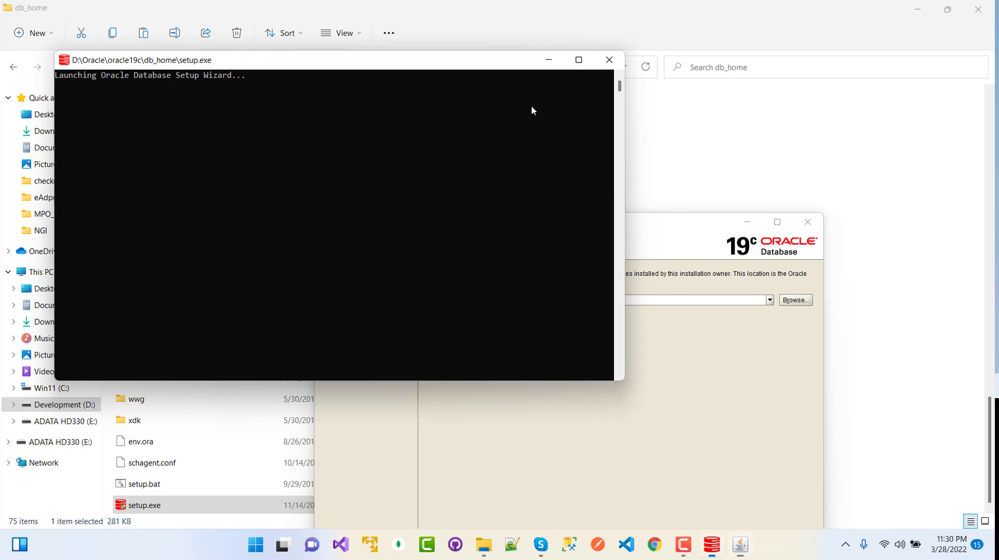
pyautogui.moveTo(506, 61); pyautogui.dragTo(772, 319)
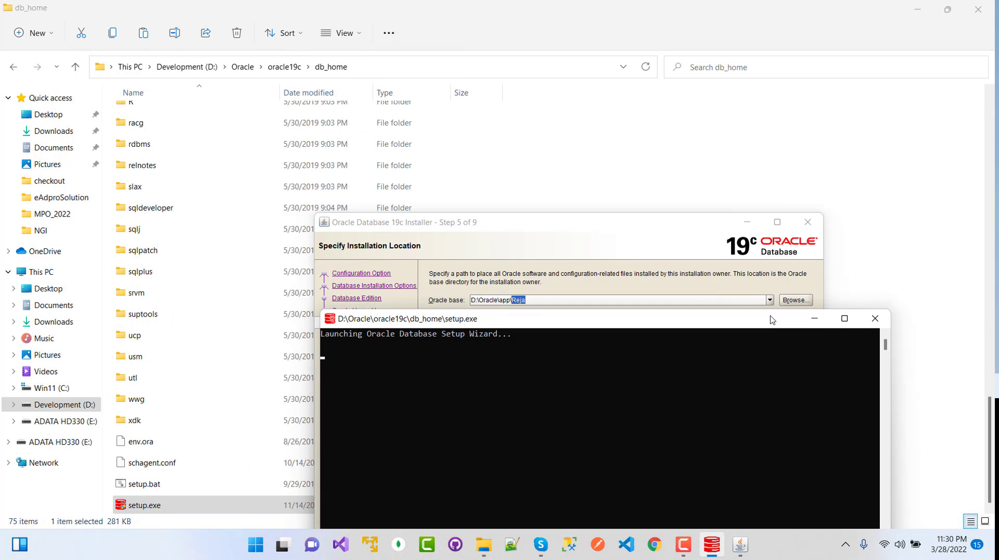
pyautogui.click(814, 318)
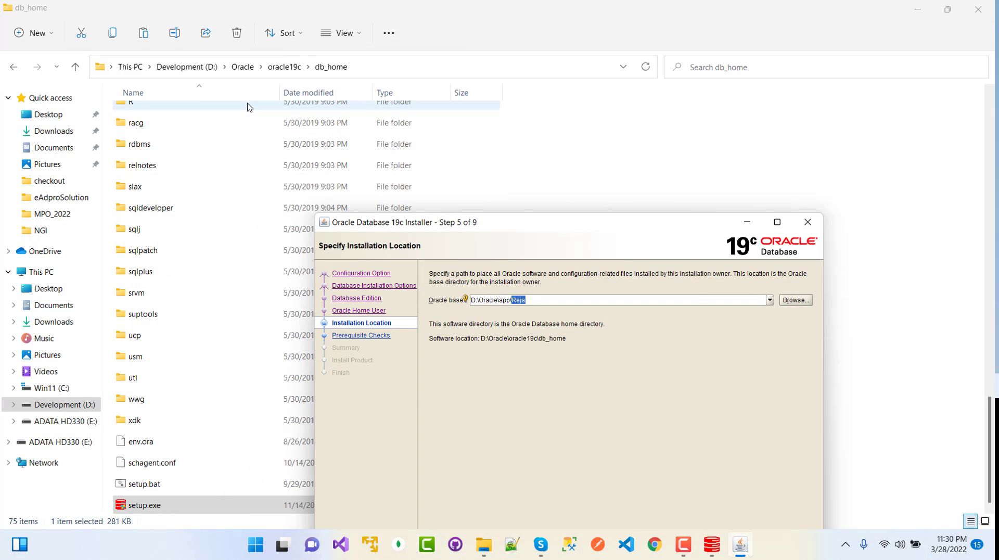
pyautogui.click(285, 68)
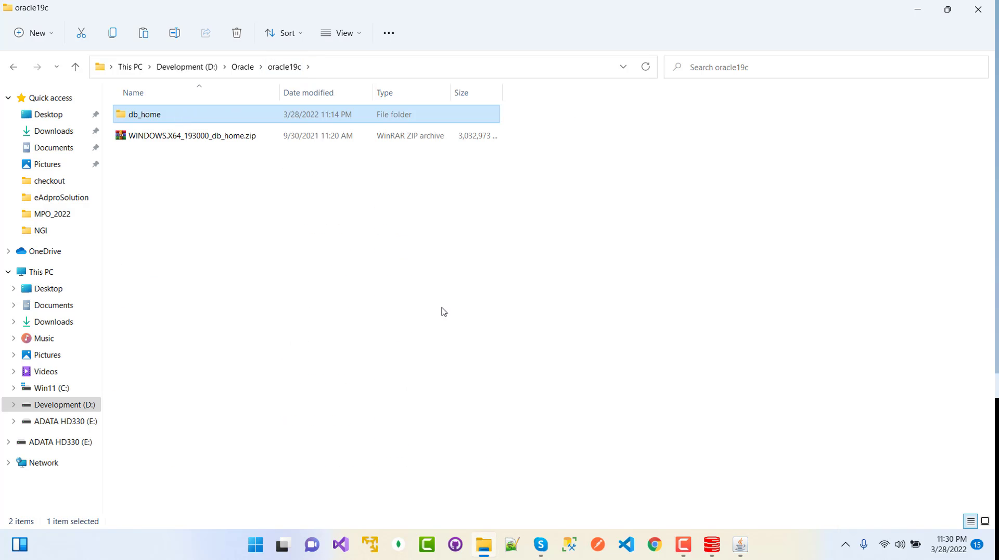
# Create a new folder named app19c inside the oracle19c folder.
pyautogui.click(739, 546)
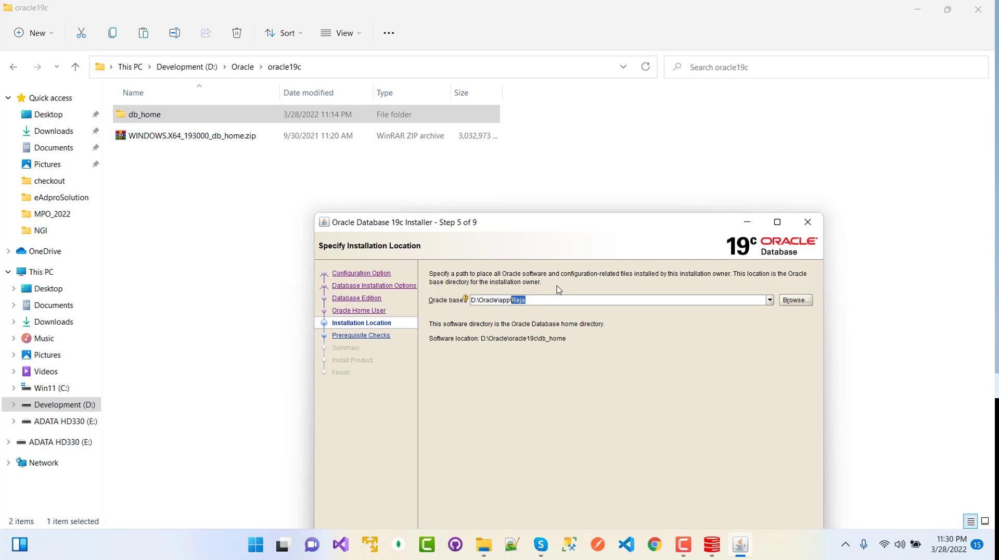
pyautogui.click(259, 217)
pyautogui.rightClick(275, 228)
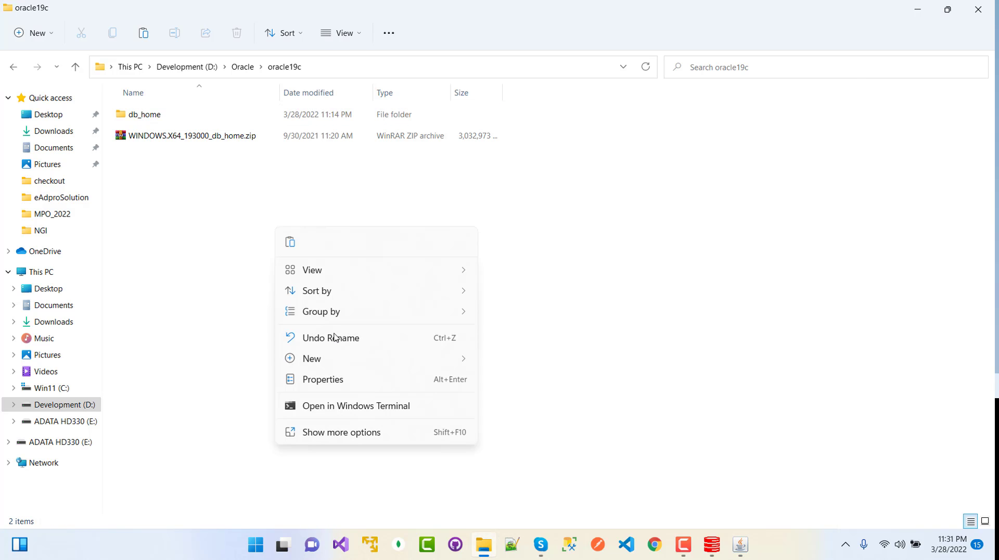
pyautogui.moveTo(327, 359)
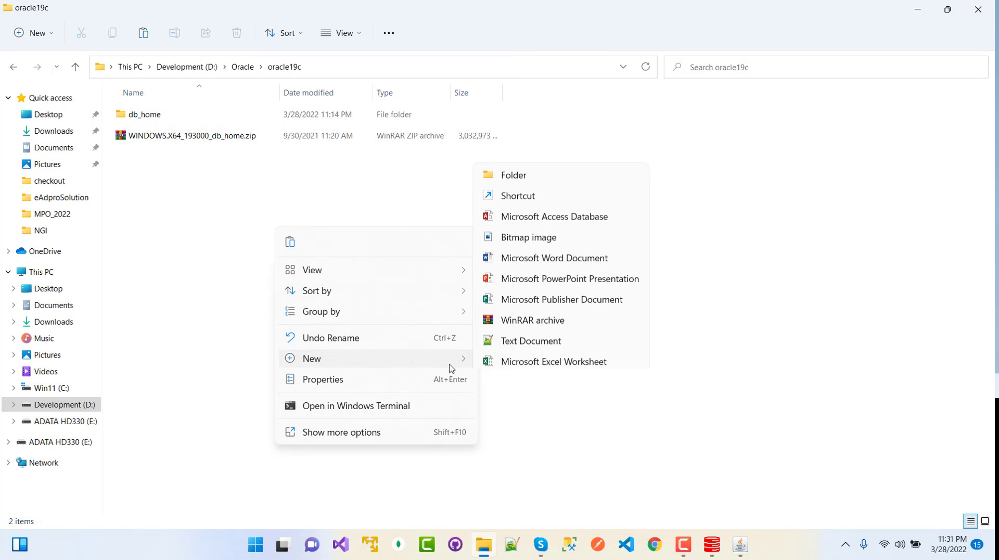
pyautogui.click(513, 150)
pyautogui.write('a')
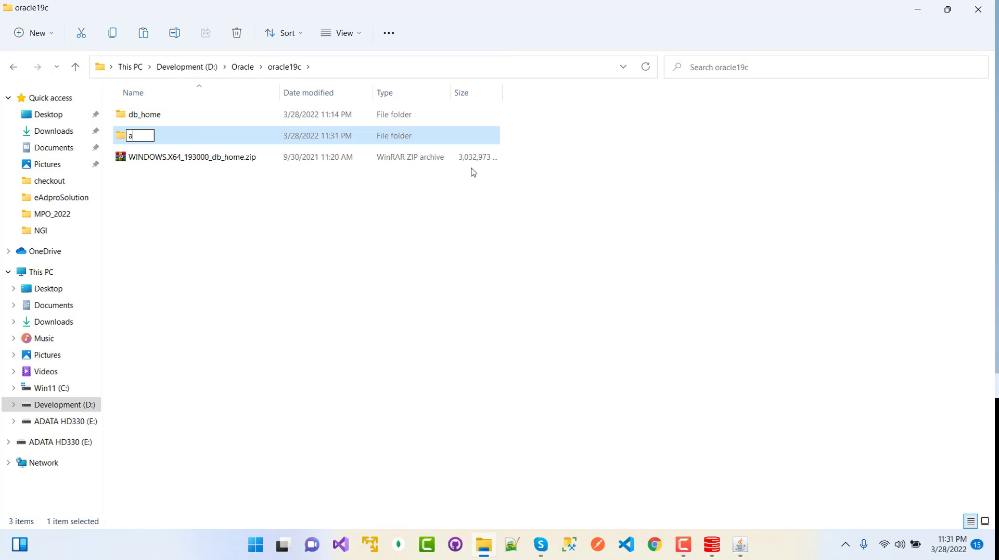
pyautogui.write('pp19c')
pyautogui.press('Return')
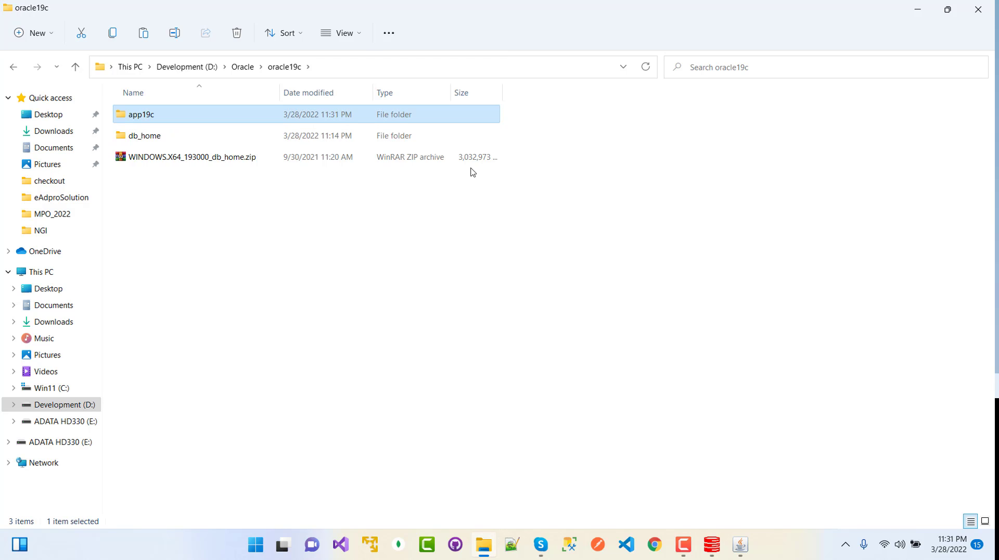
# Open the app19c folder and copy its full path from the address bar.
pyautogui.doubleClick(183, 119)
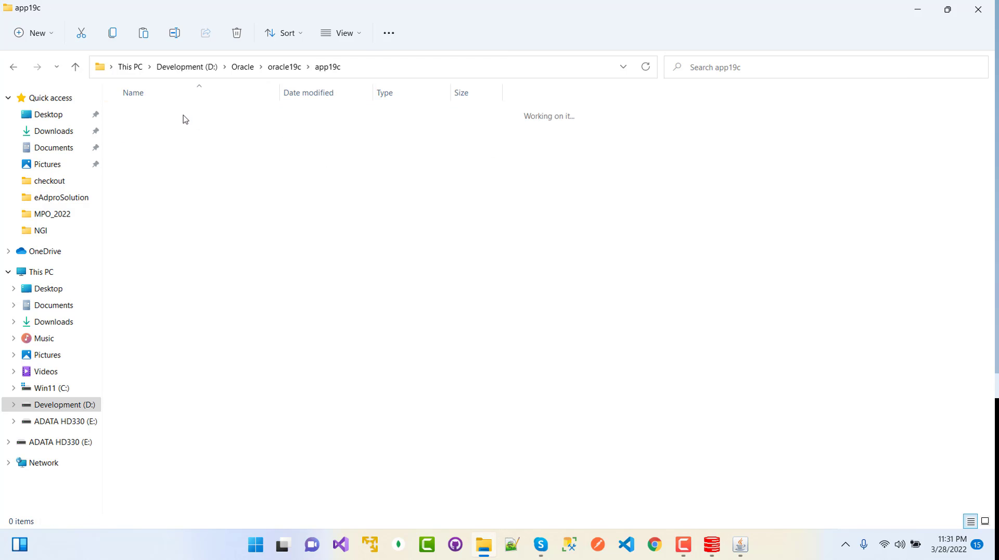
pyautogui.click(380, 72)
pyautogui.hotkey('ctrl', 'c')
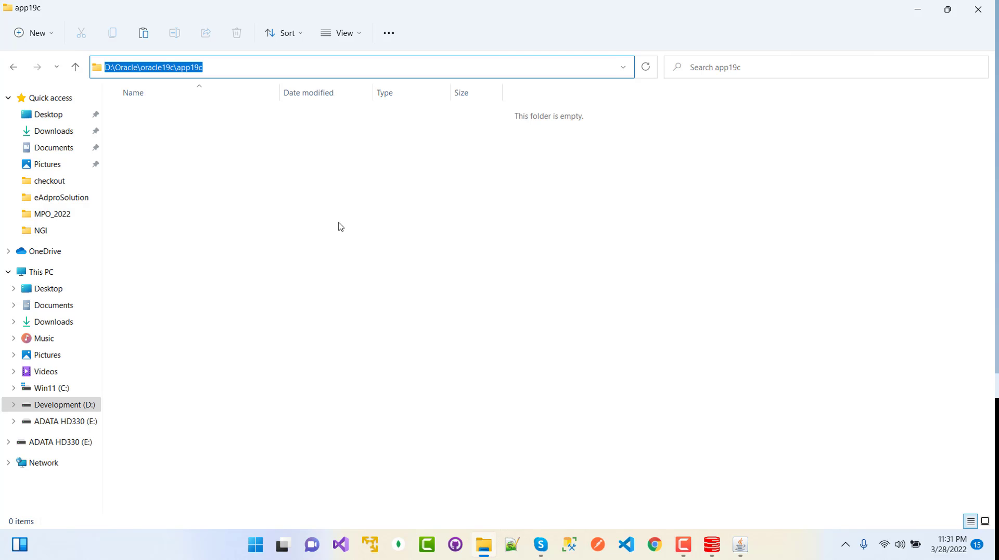
pyautogui.click(747, 547)
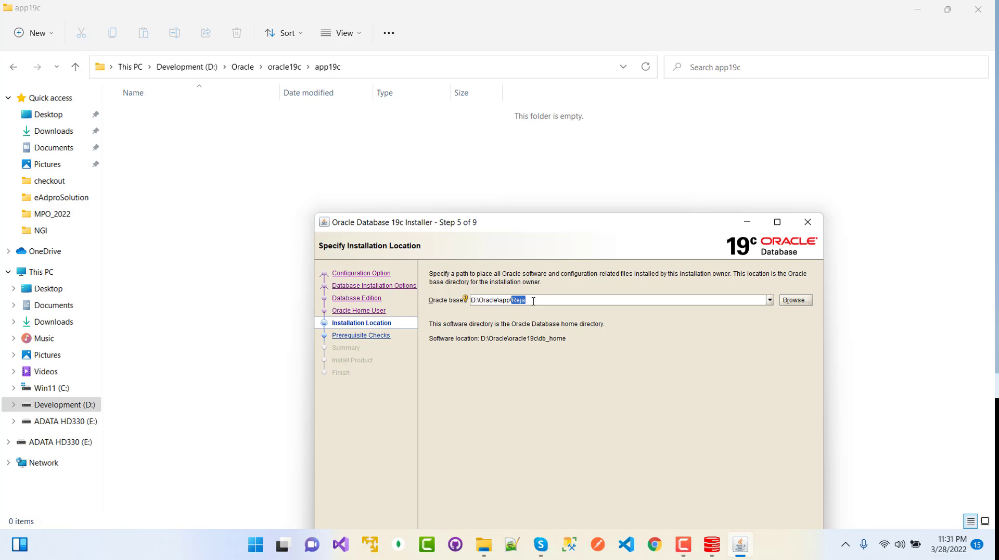
# Set the Oracle base to the copied app19c folder path and proceed past the prerequisite checks.
pyautogui.moveTo(572, 300); pyautogui.dragTo(475, 301)
pyautogui.click(511, 300)
pyautogui.moveTo(510, 301); pyautogui.dragTo(469, 300)
pyautogui.hotkey('ctrl', 'v')
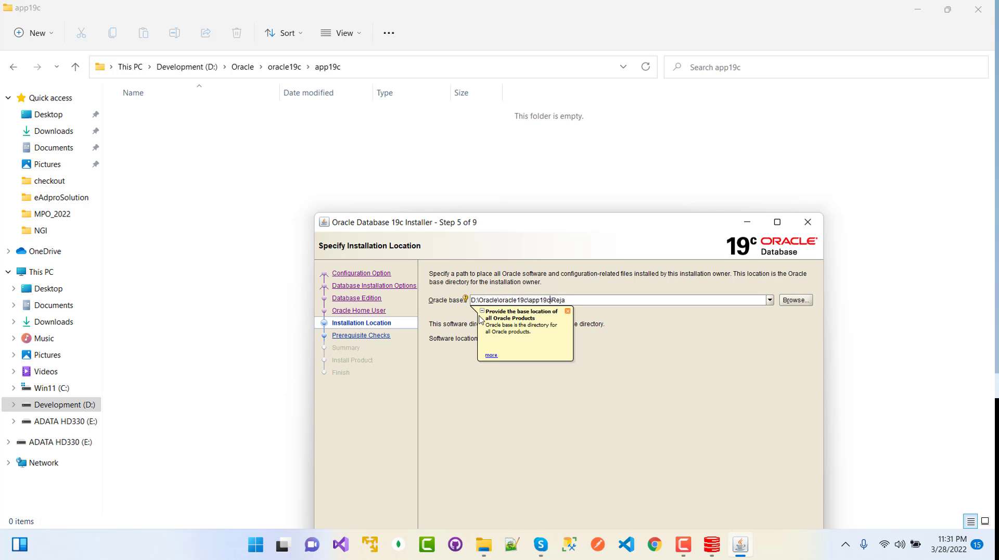
pyautogui.write('\\')
pyautogui.click(567, 312)
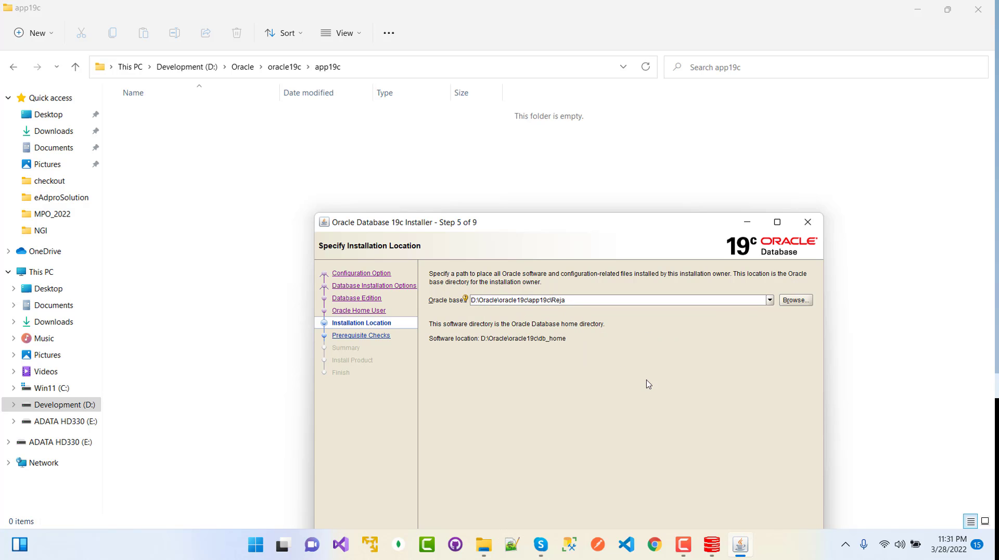
pyautogui.moveTo(595, 227); pyautogui.dragTo(570, 99)
pyautogui.click(694, 460)
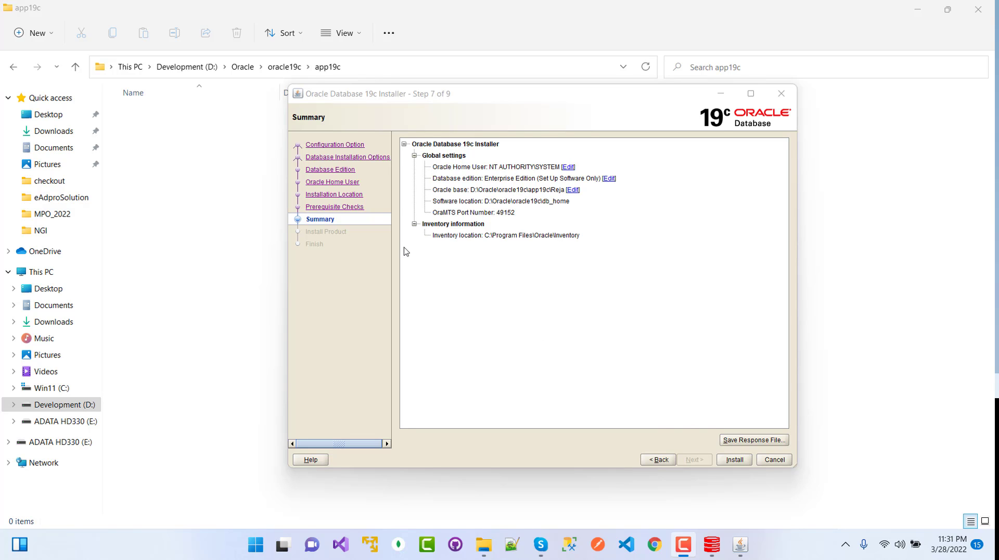
# Start the installation and allow Java on private networks in the Windows firewall alert.
pyautogui.click(734, 460)
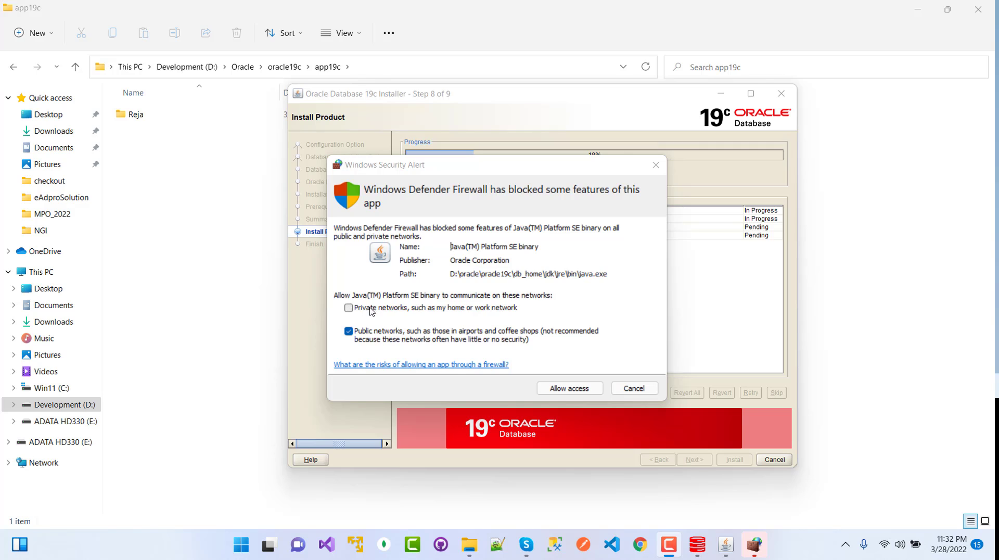
pyautogui.click(348, 308)
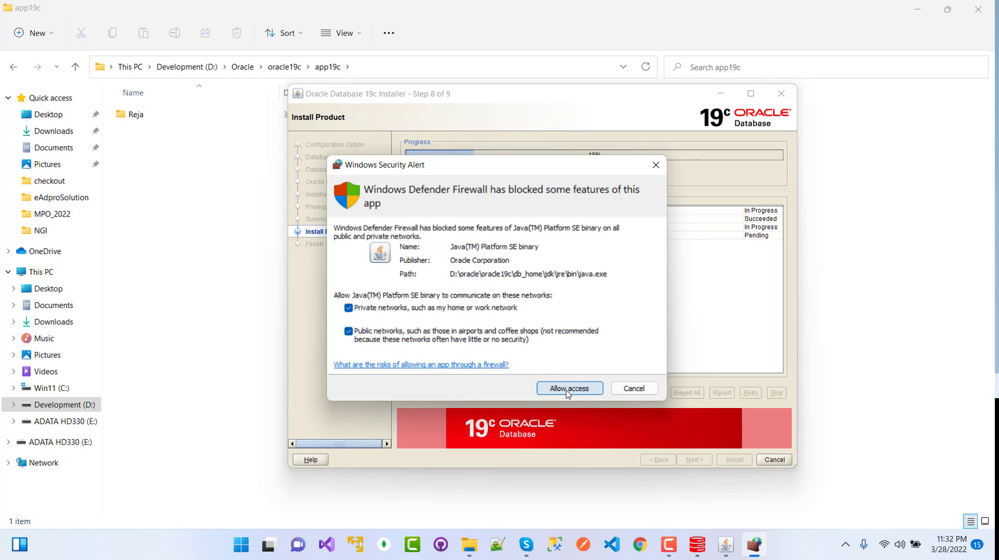
pyautogui.click(613, 394)
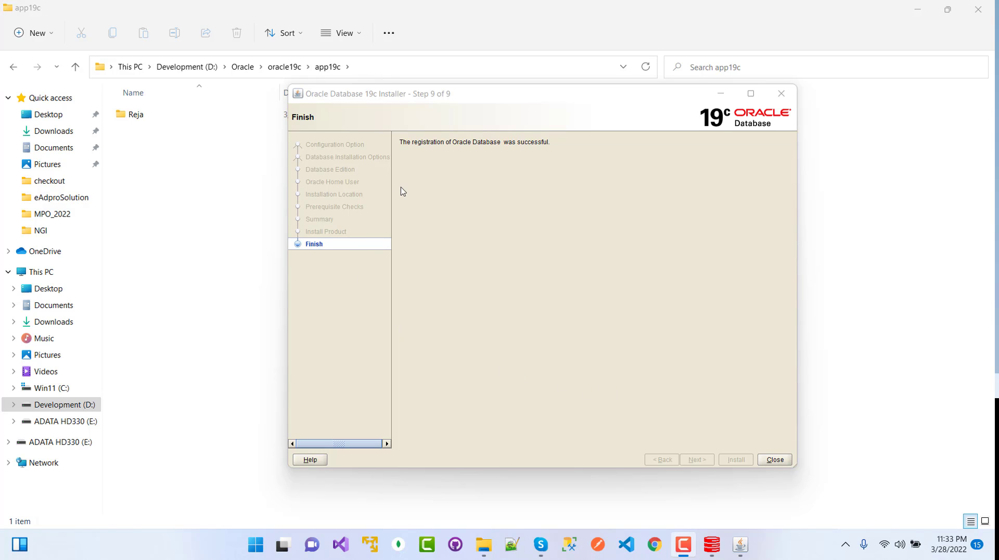
# Close the Oracle Database 19c Installer from its Finish page.
pyautogui.click(775, 460)
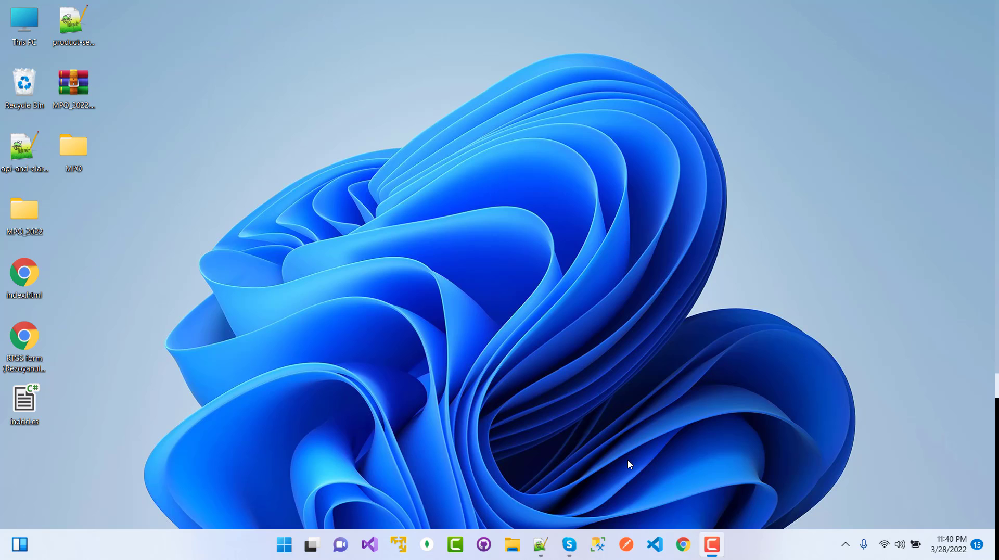
# Find Net Manager through Start menu search and run it as administrator.
pyautogui.click(284, 545)
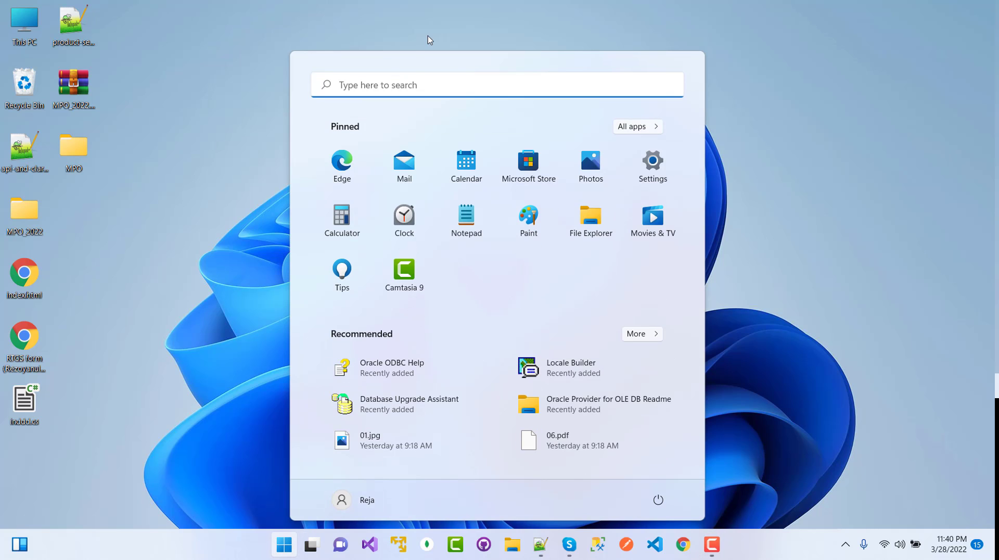
pyautogui.click(408, 83)
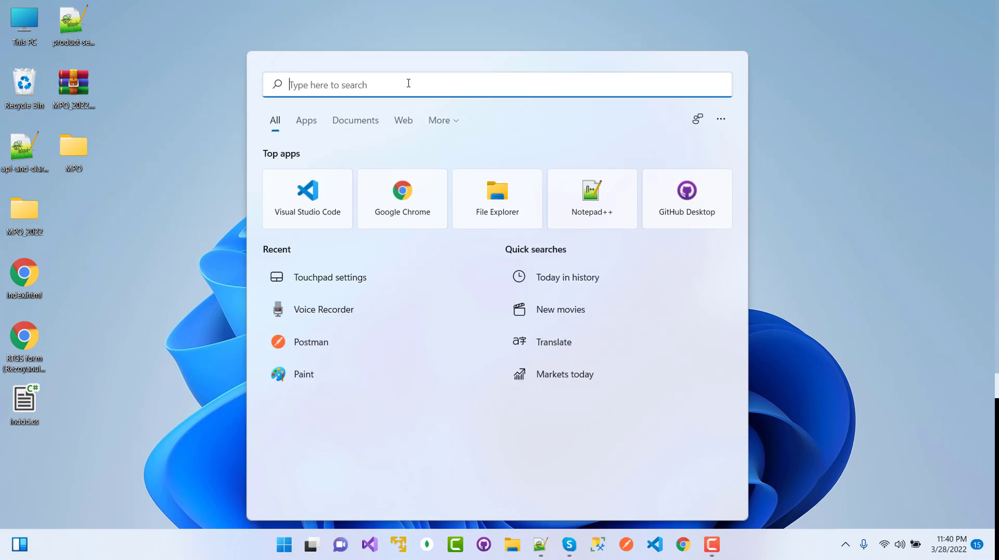
pyautogui.write('netman')
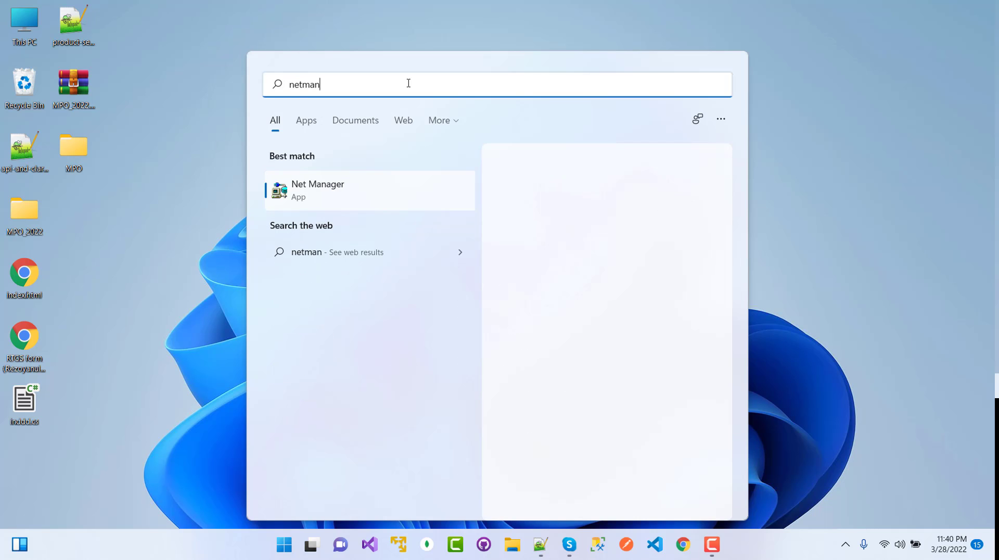
pyautogui.press('BackSpace')
pyautogui.press('BackSpace')
pyautogui.press('BackSpace')
pyautogui.write('manager')
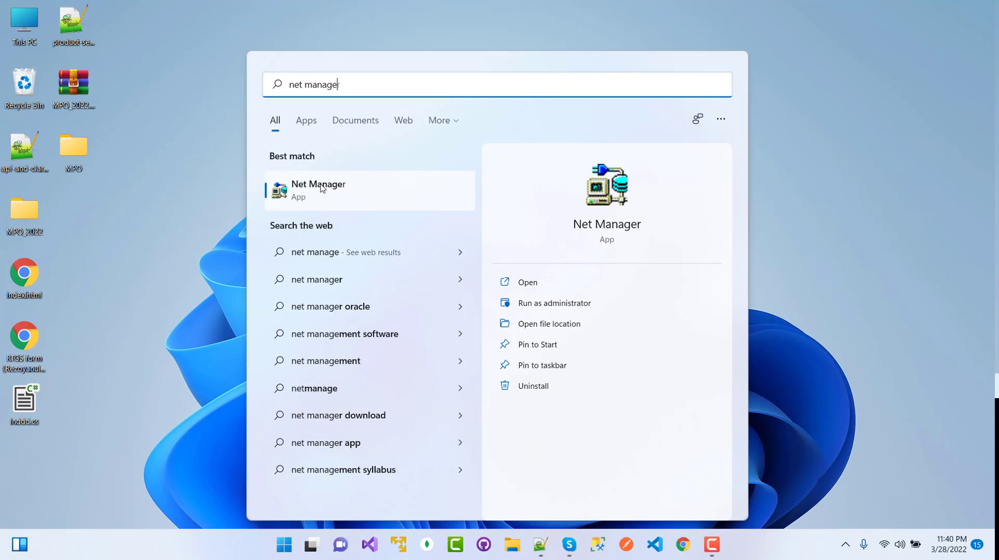
pyautogui.rightClick(322, 188)
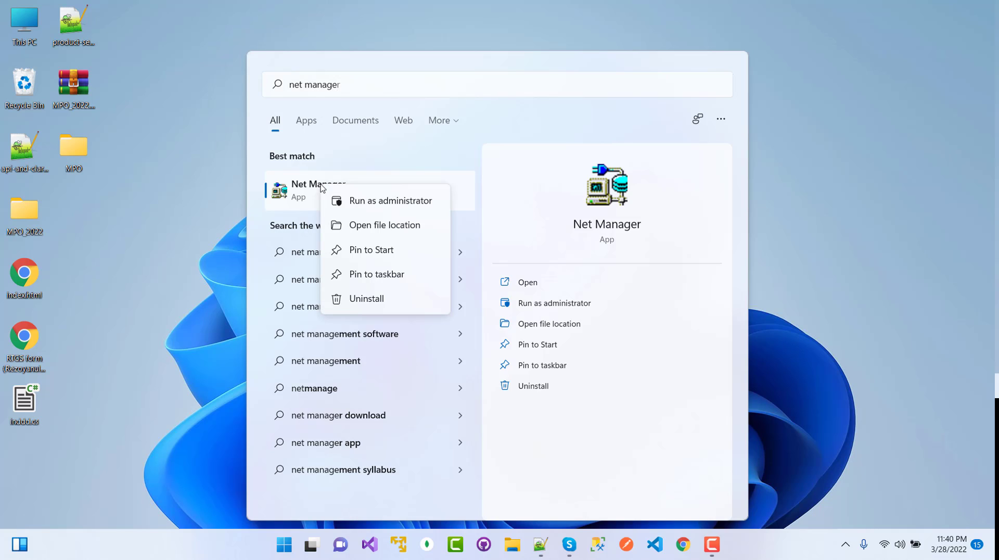
pyautogui.click(409, 212)
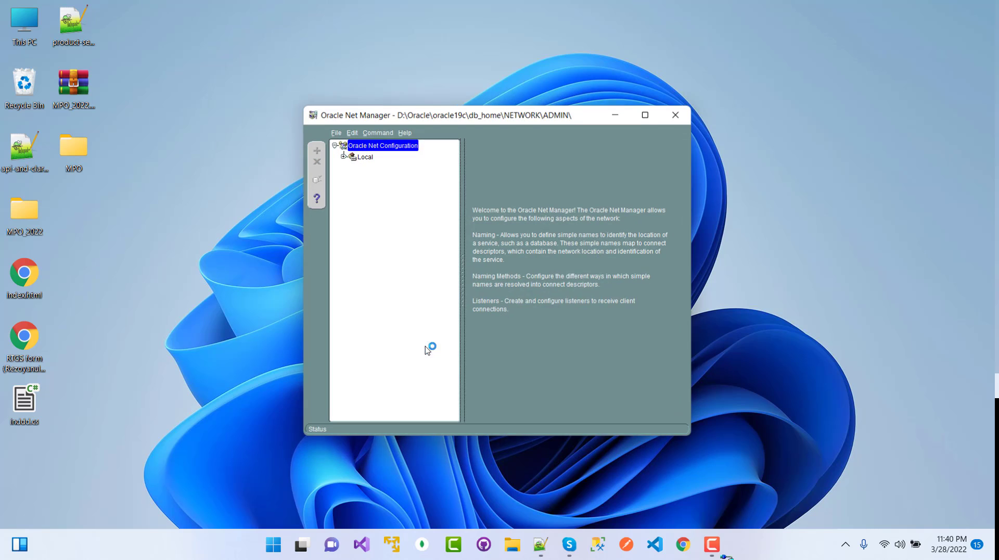
# Maximize Net Manager and open the Listeners section under Local.
pyautogui.doubleClick(547, 114)
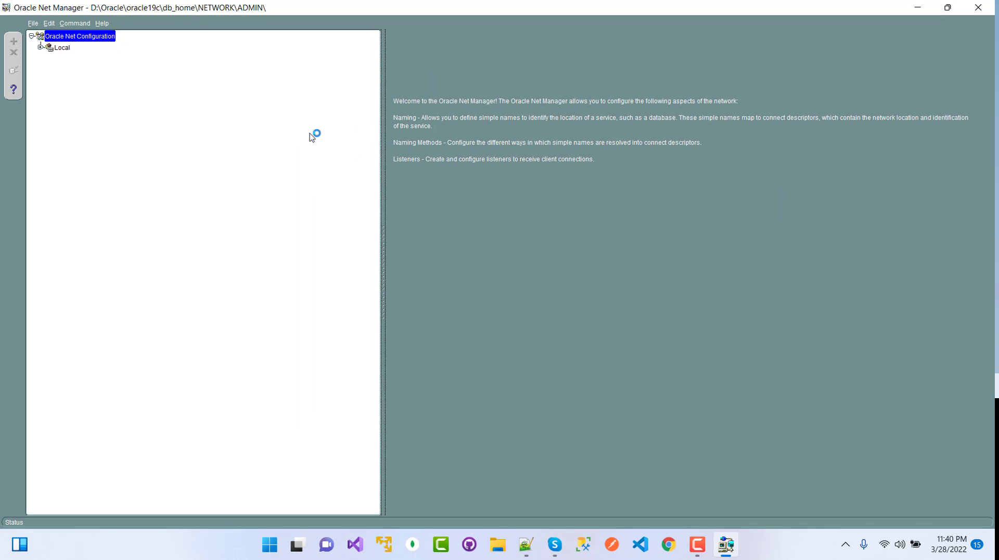
pyautogui.click(40, 47)
pyautogui.click(62, 48)
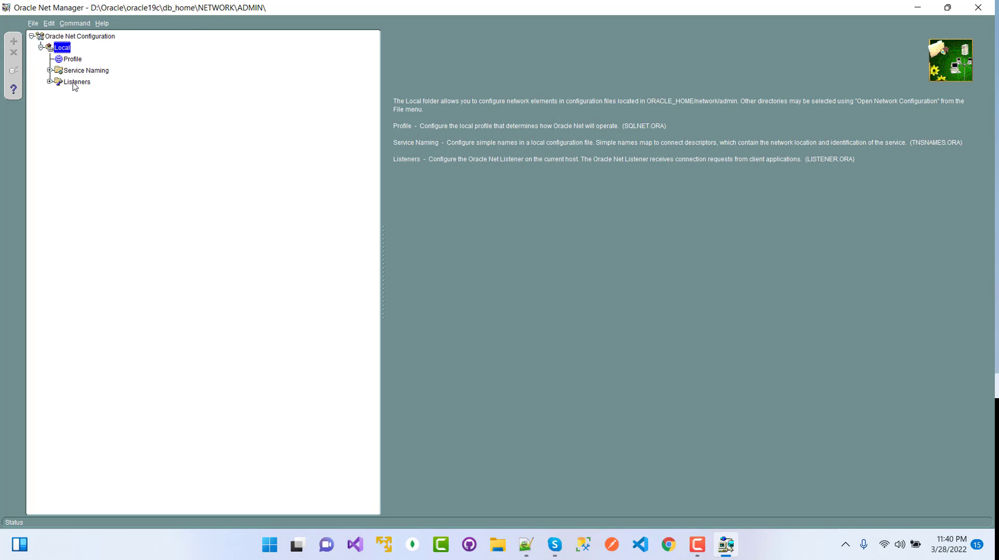
pyautogui.click(75, 84)
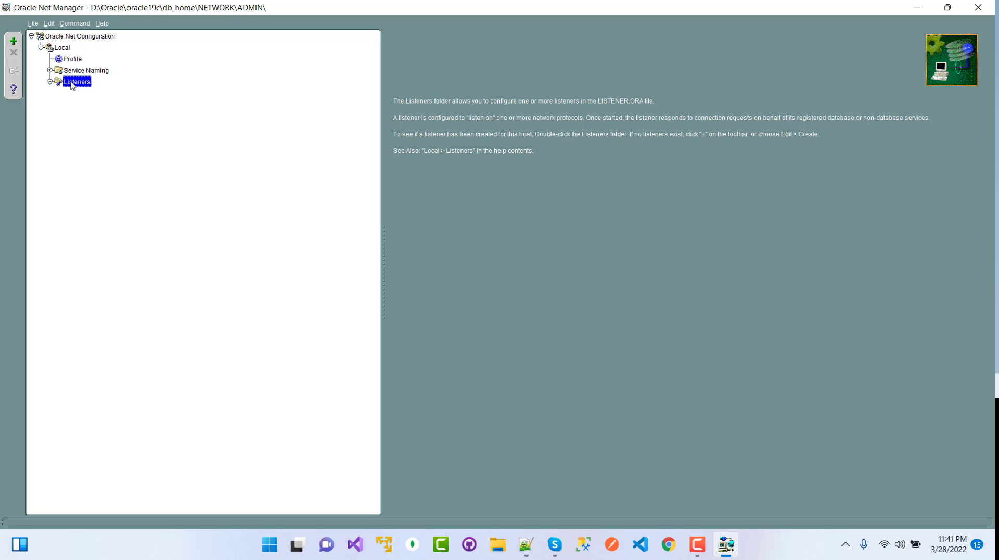
# Create a new listener named L19C1521.
pyautogui.click(14, 43)
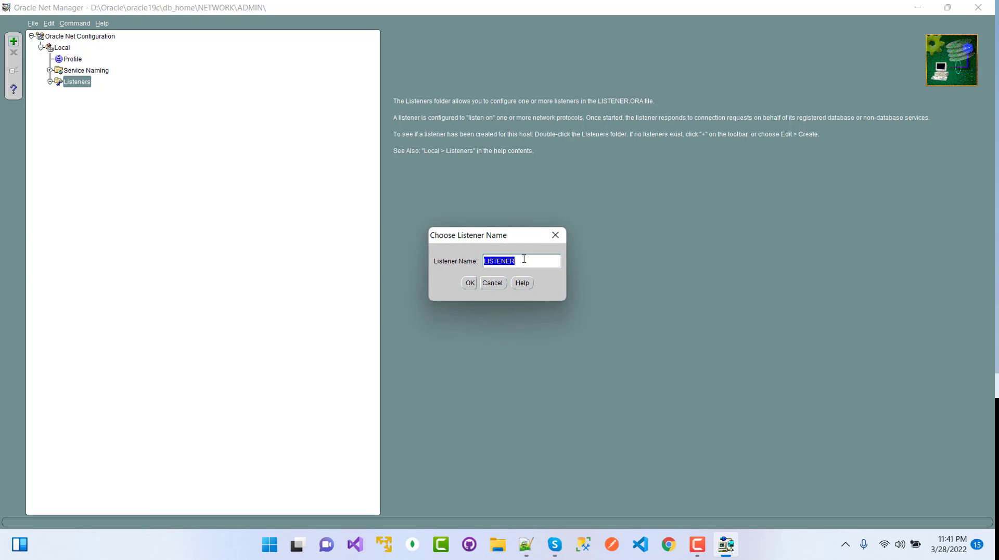
pyautogui.click(523, 259)
pyautogui.doubleClick(503, 264)
pyautogui.press('BackSpace')
pyautogui.write('19c1521')
pyautogui.click(468, 284)
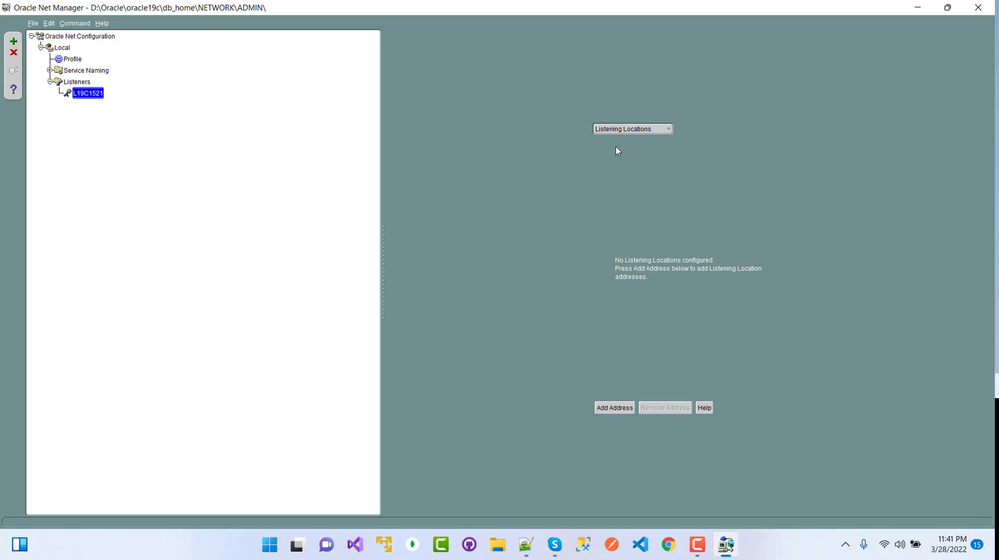
# Add a listening address with host localhost, port 1521, to L19C1521 and save the configuration.
pyautogui.doubleClick(813, 5)
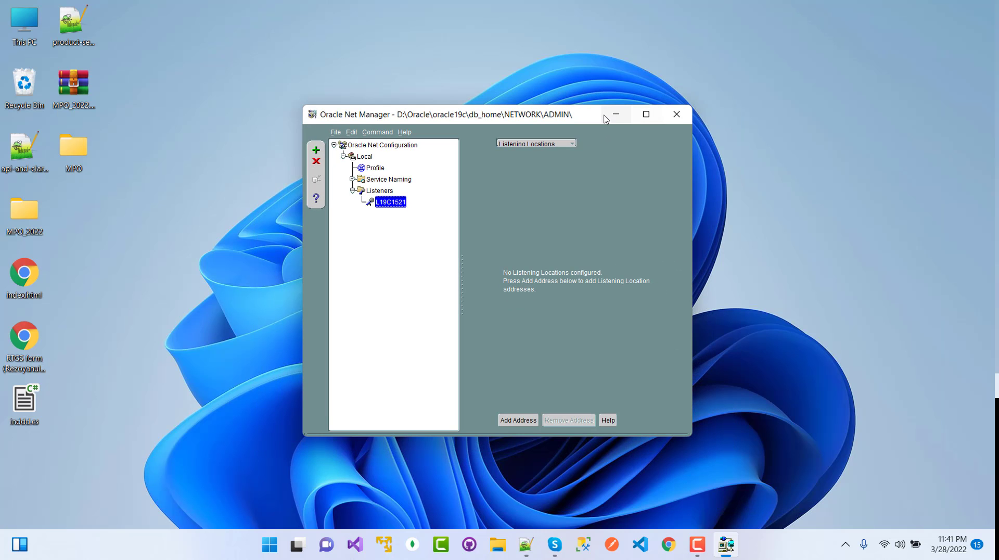
pyautogui.doubleClick(602, 117)
pyautogui.click(668, 134)
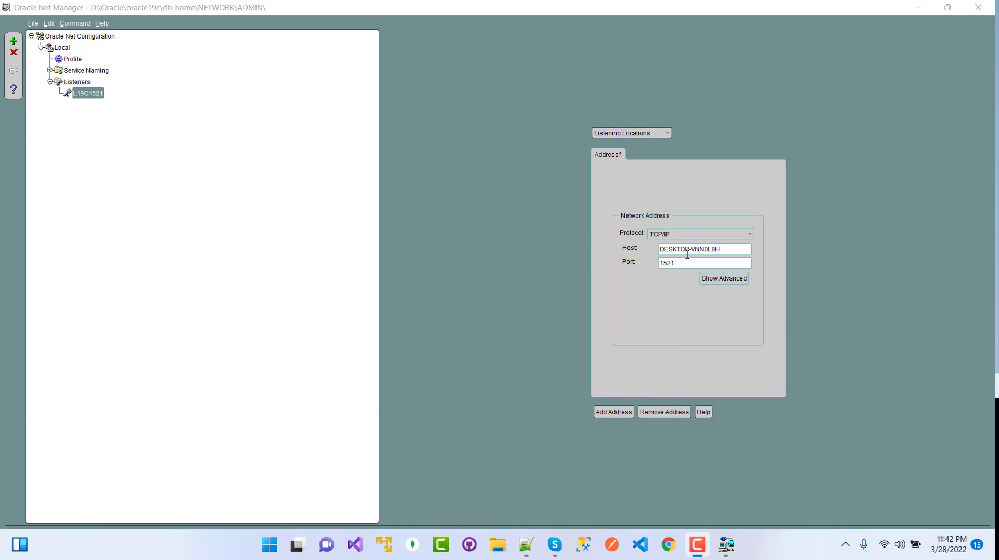
pyautogui.click(729, 249)
pyautogui.moveTo(729, 249); pyautogui.dragTo(659, 249)
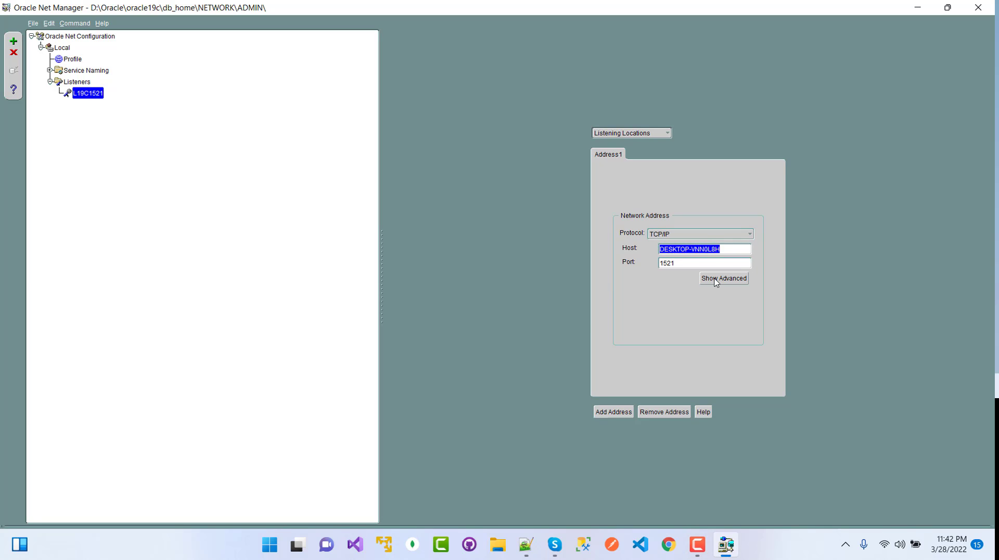
pyautogui.press('Delete')
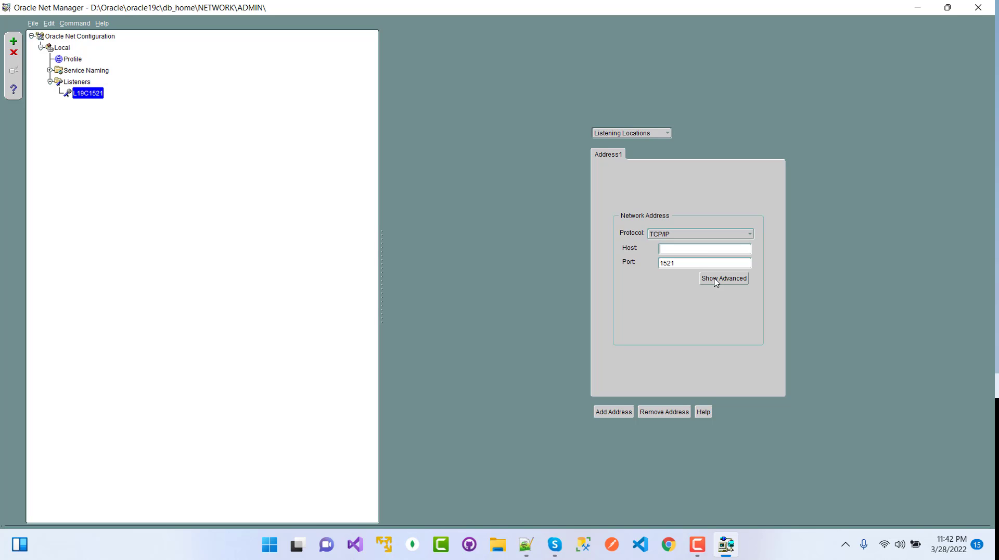
pyautogui.write('localhost')
pyautogui.click(33, 23)
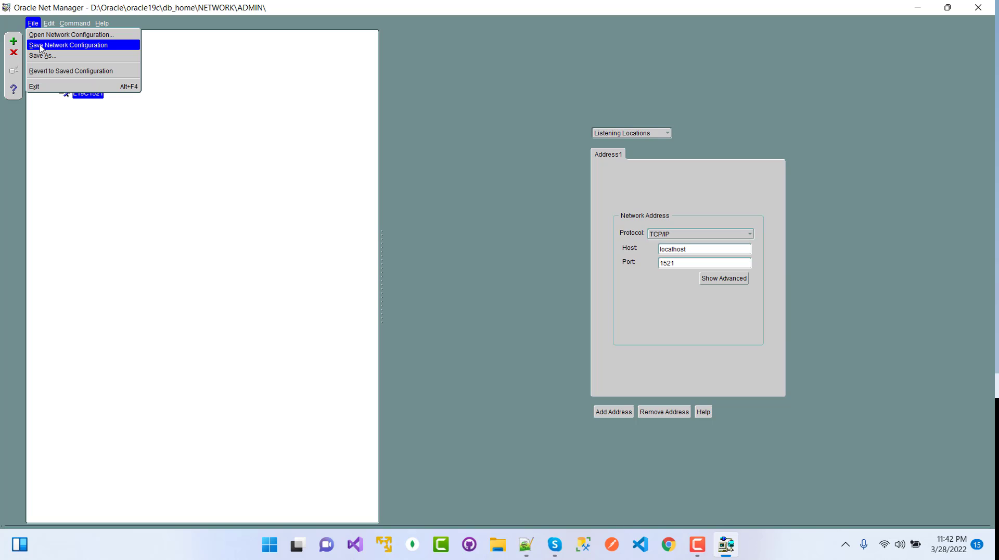
pyautogui.click(40, 45)
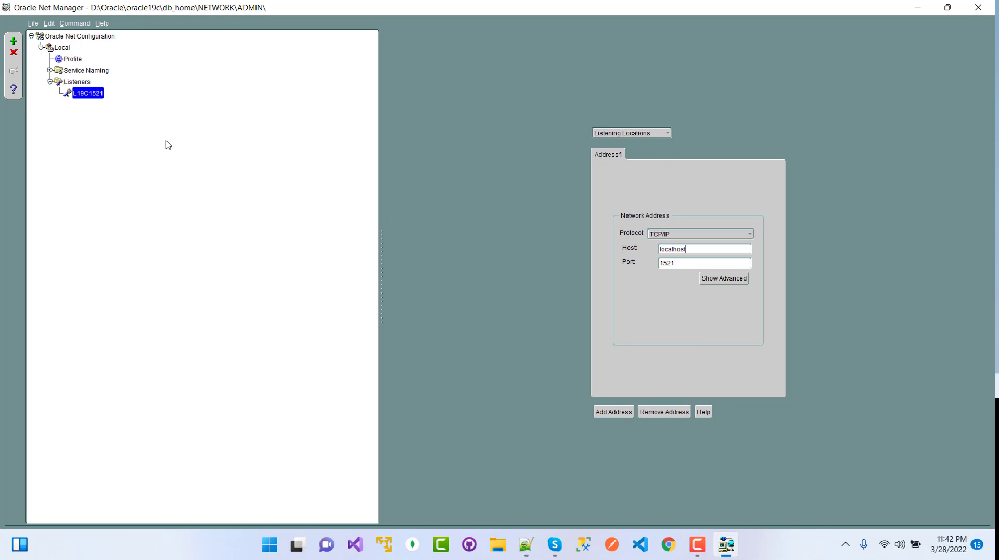
# Create a second listener named L19C1522.
pyautogui.click(15, 43)
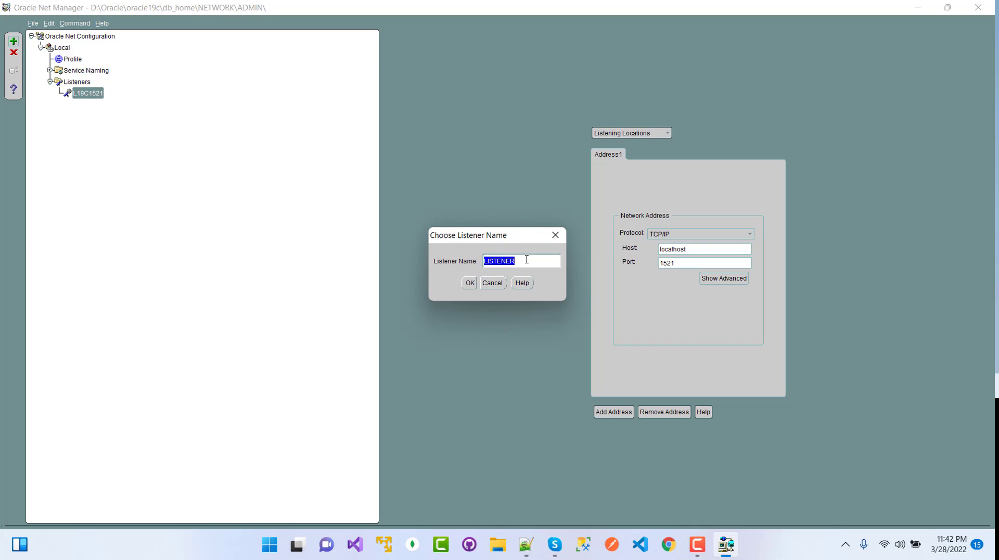
pyautogui.write('L19c1522')
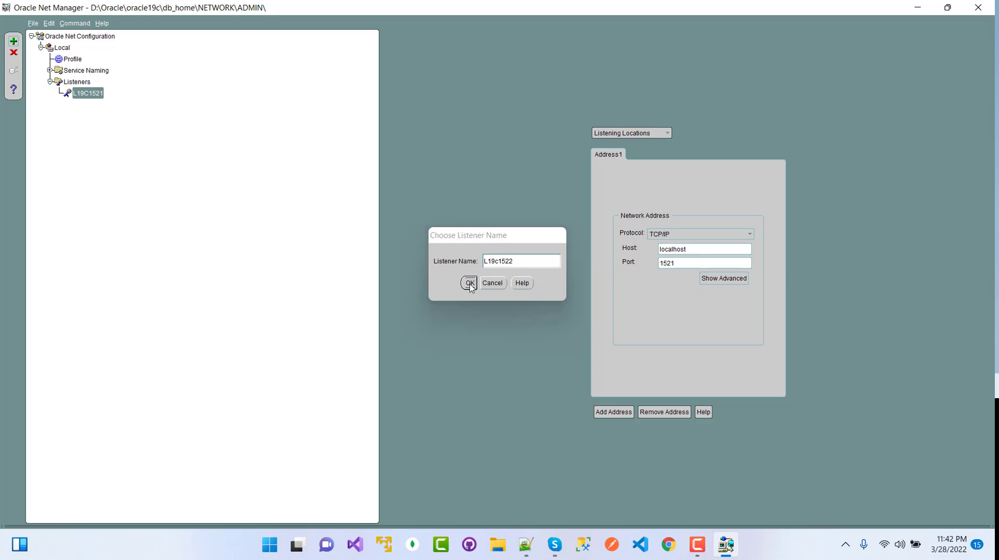
pyautogui.click(469, 284)
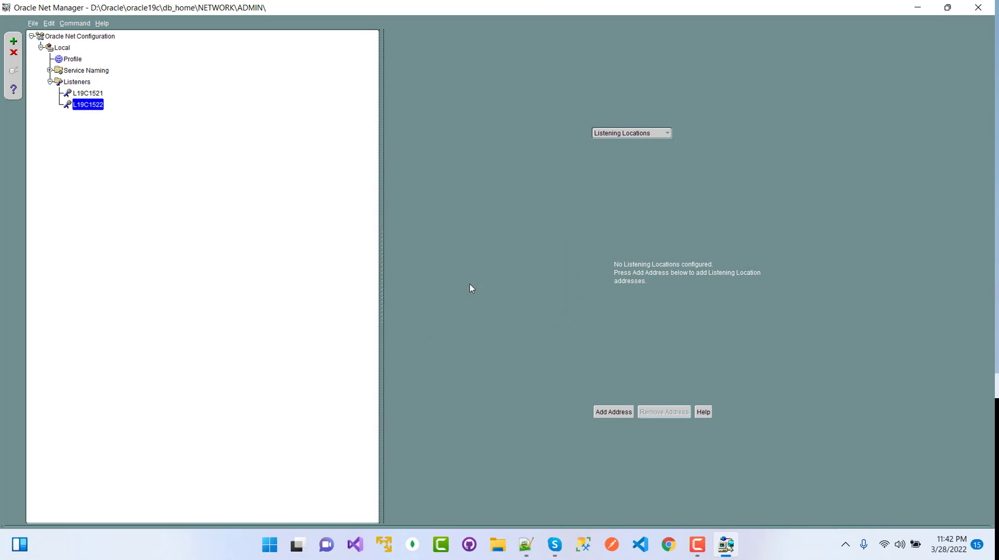
# Add a listening address with host localhost, port 1522, to L19C1522 and save the configuration.
pyautogui.click(614, 412)
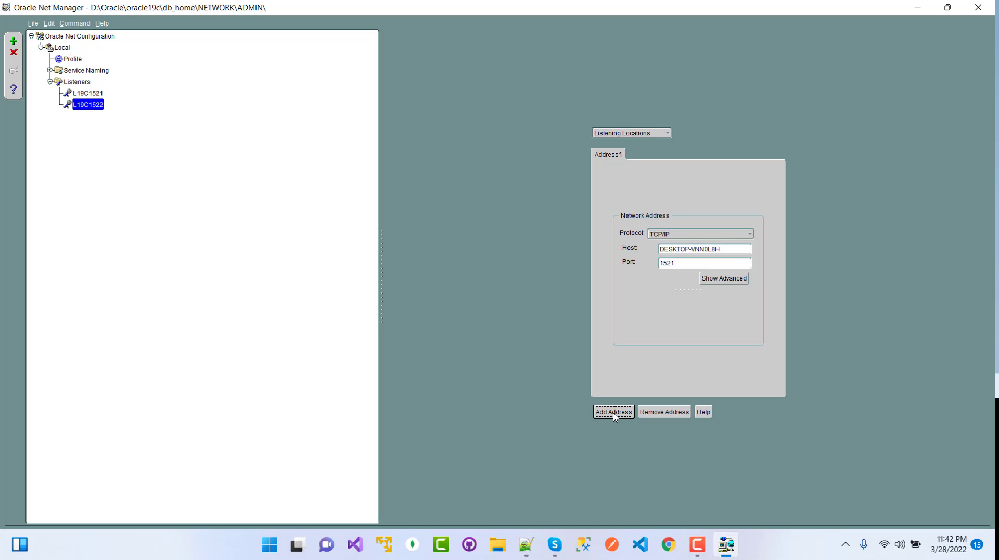
pyautogui.moveTo(721, 253); pyautogui.dragTo(628, 253)
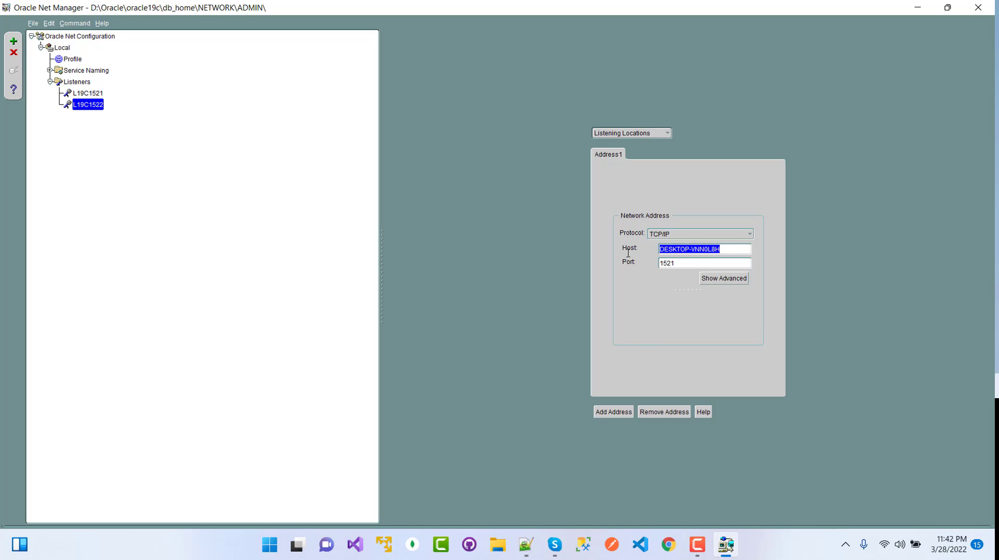
pyautogui.press('BackSpace')
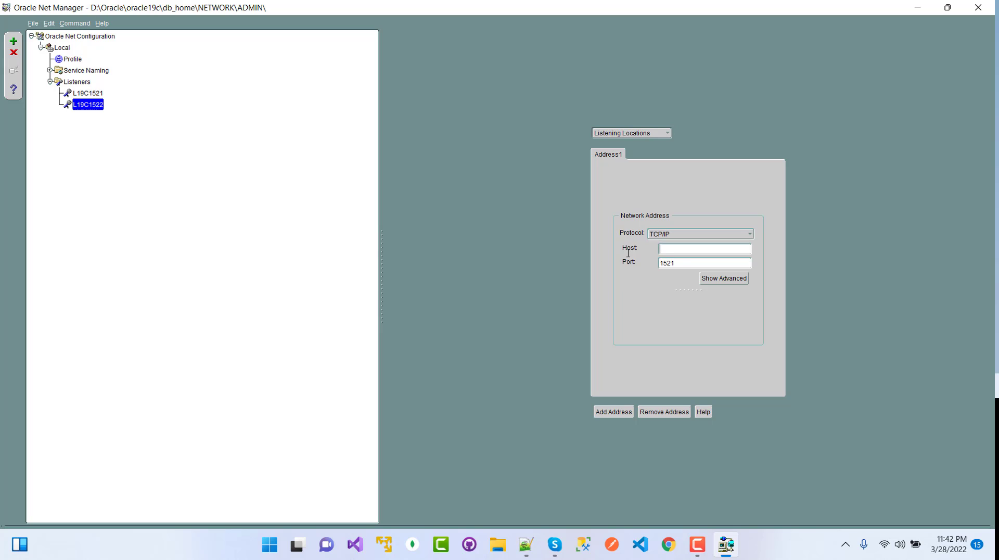
pyautogui.write('localhost')
pyautogui.click(678, 264)
pyautogui.write('2')
pyautogui.click(32, 24)
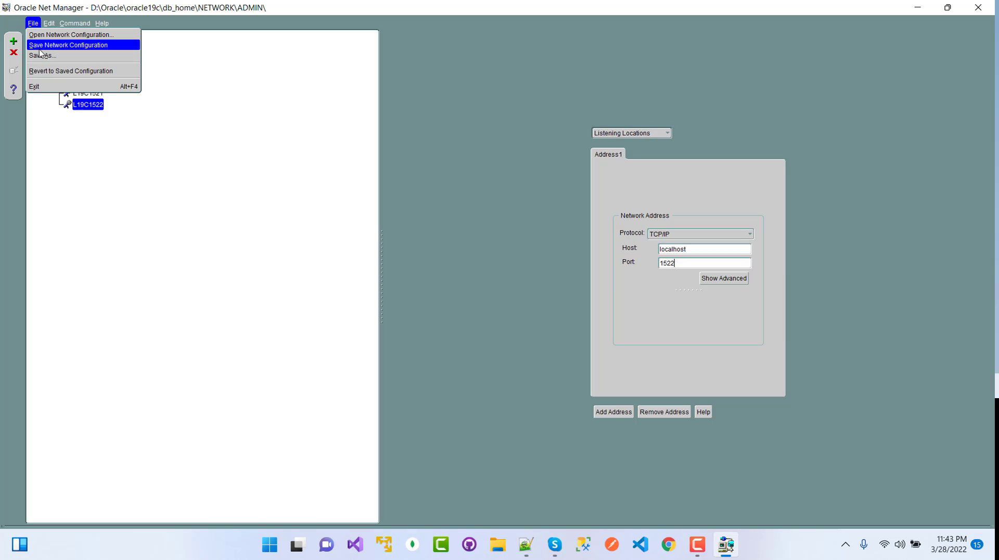
pyautogui.click(40, 46)
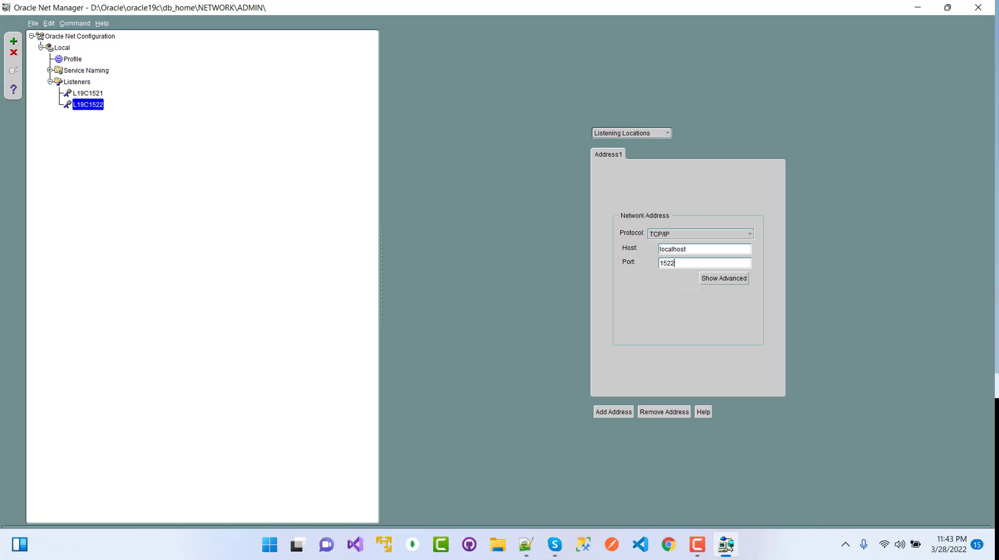
# Close Net Manager, relaunch it from Start search, and maximize its window.
pyautogui.click(978, 7)
pyautogui.click(281, 544)
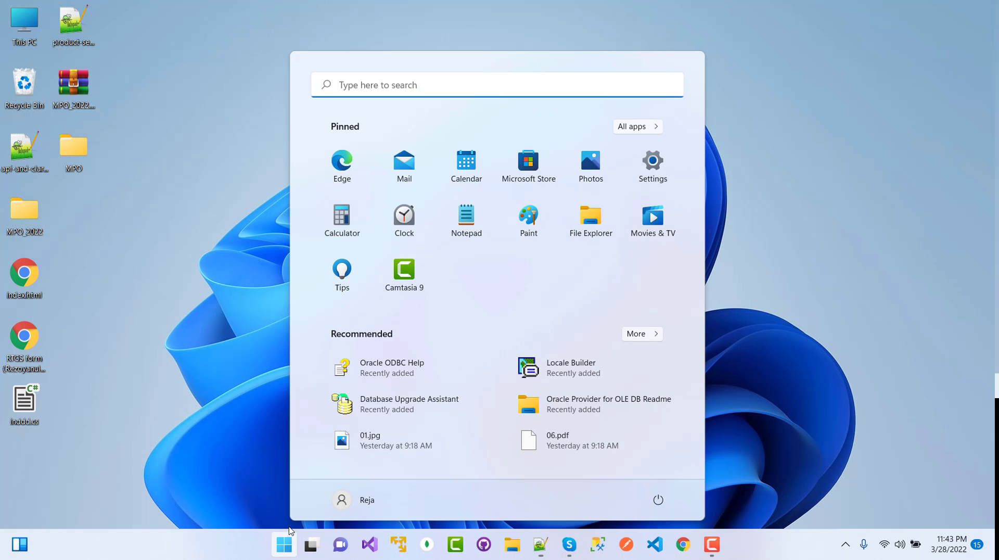
pyautogui.click(403, 85)
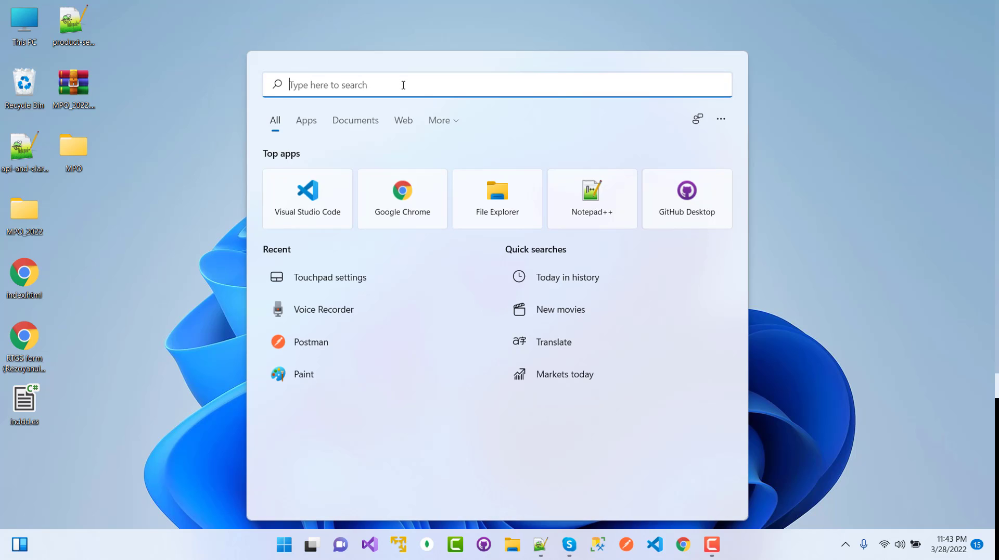
pyautogui.write('net man')
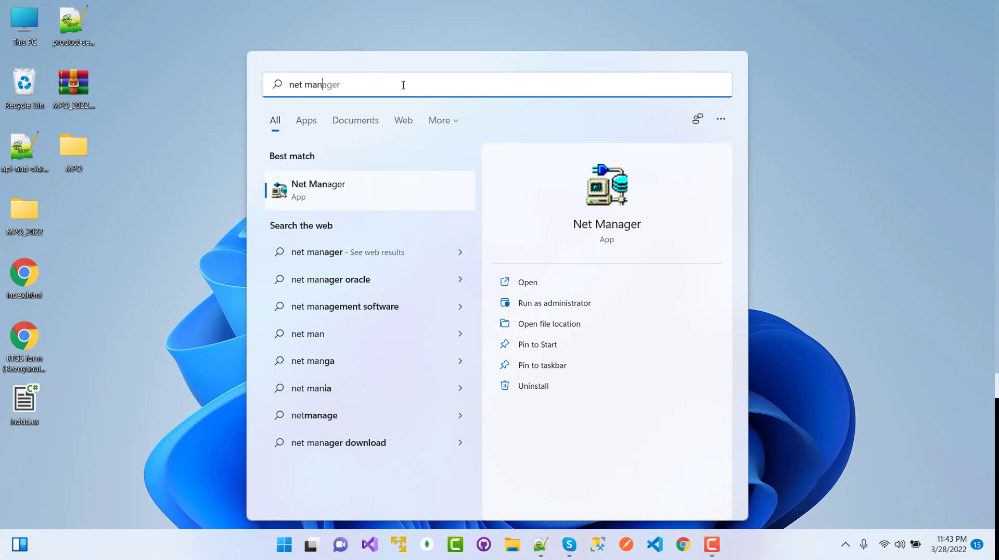
pyautogui.click(333, 193)
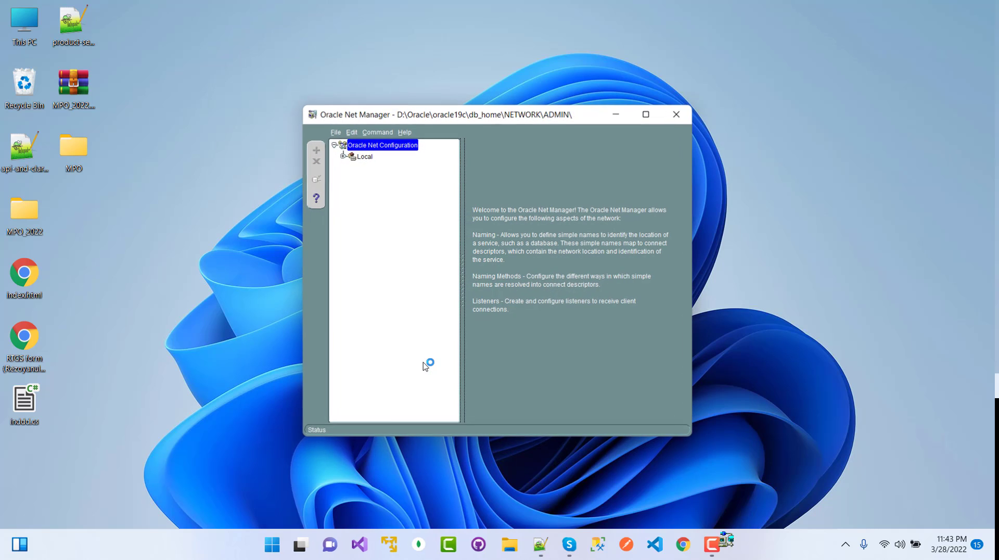
pyautogui.doubleClick(492, 115)
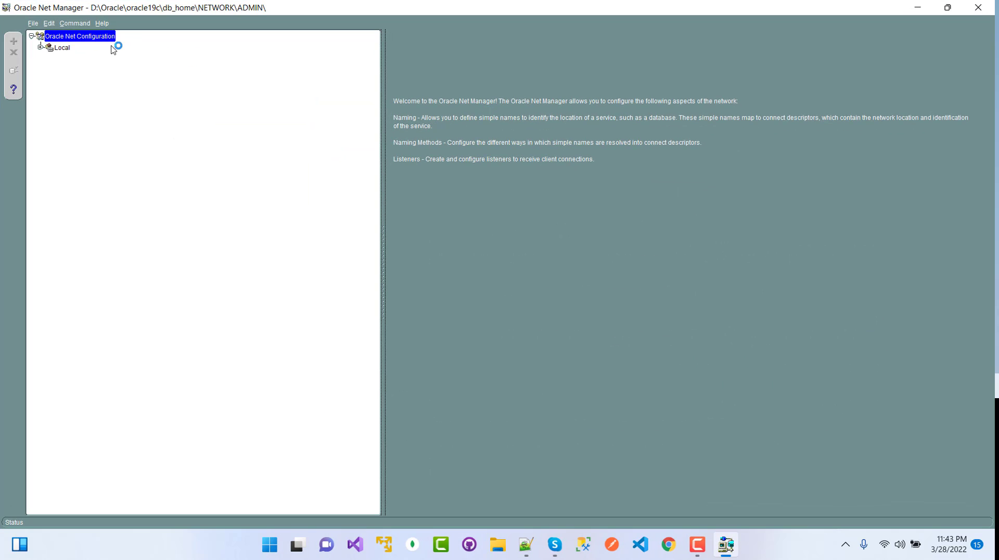
# Expand Local > Listeners and view the address settings of L19C1521 and L19C1522.
pyautogui.click(40, 47)
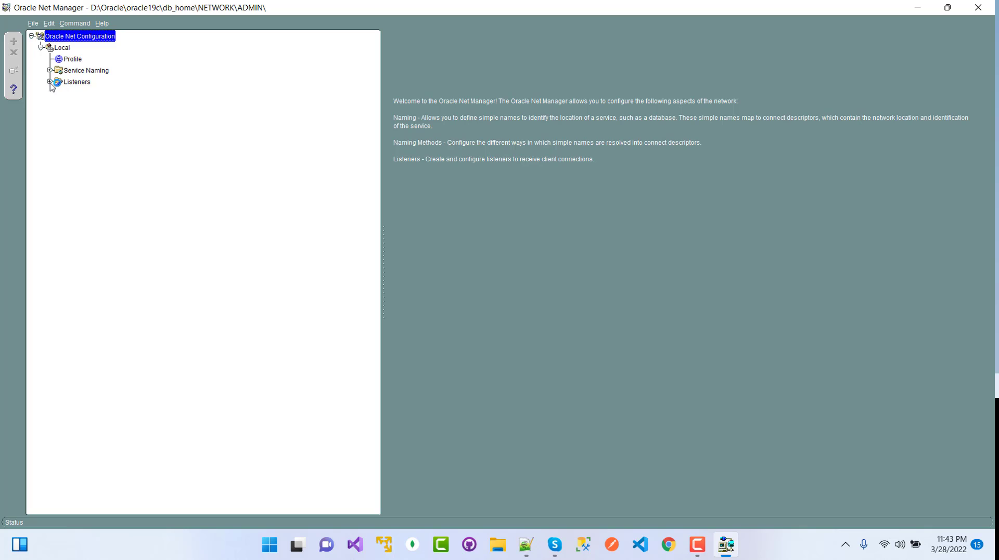
pyautogui.click(50, 82)
pyautogui.click(79, 83)
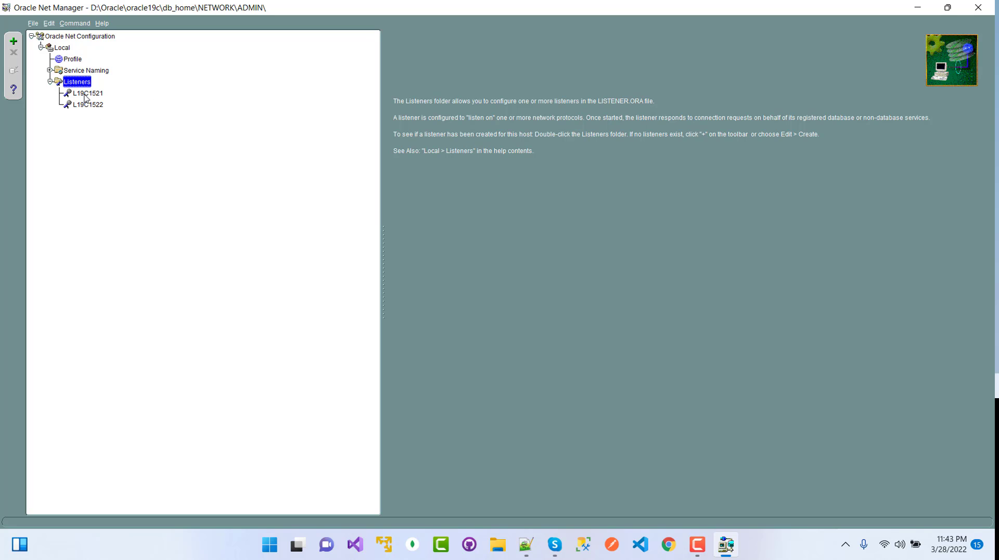
pyautogui.click(86, 96)
pyautogui.click(85, 106)
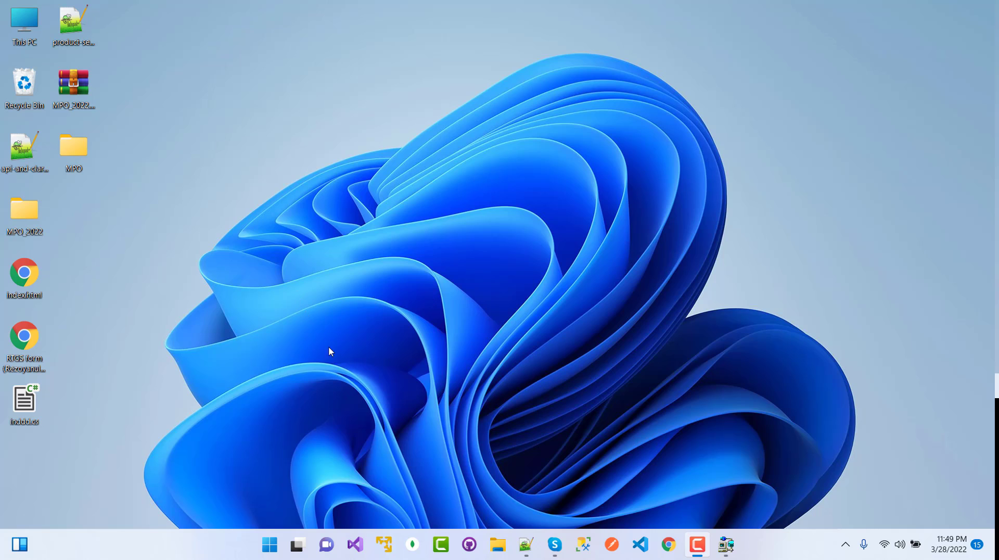
pyautogui.click(270, 545)
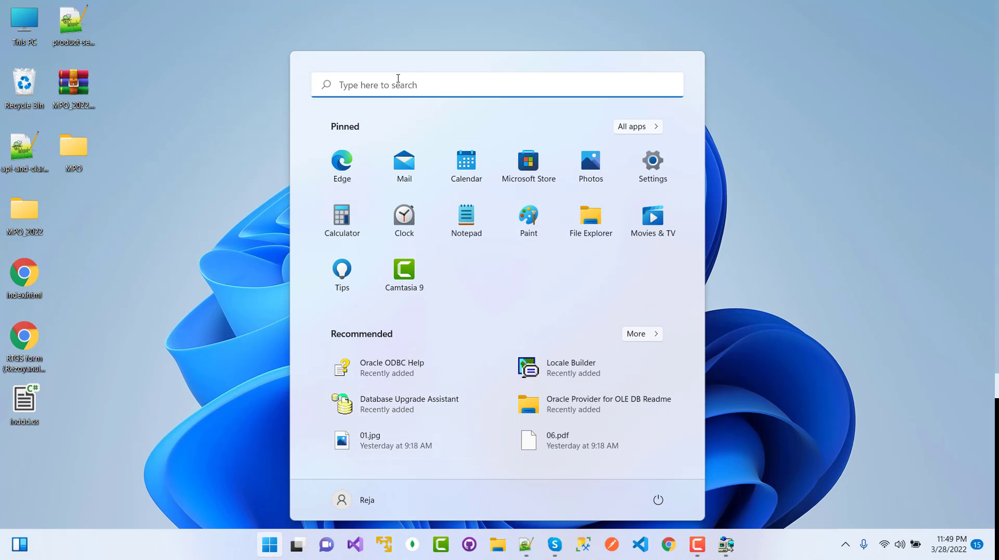
pyautogui.click(398, 82)
pyautogui.write('c')
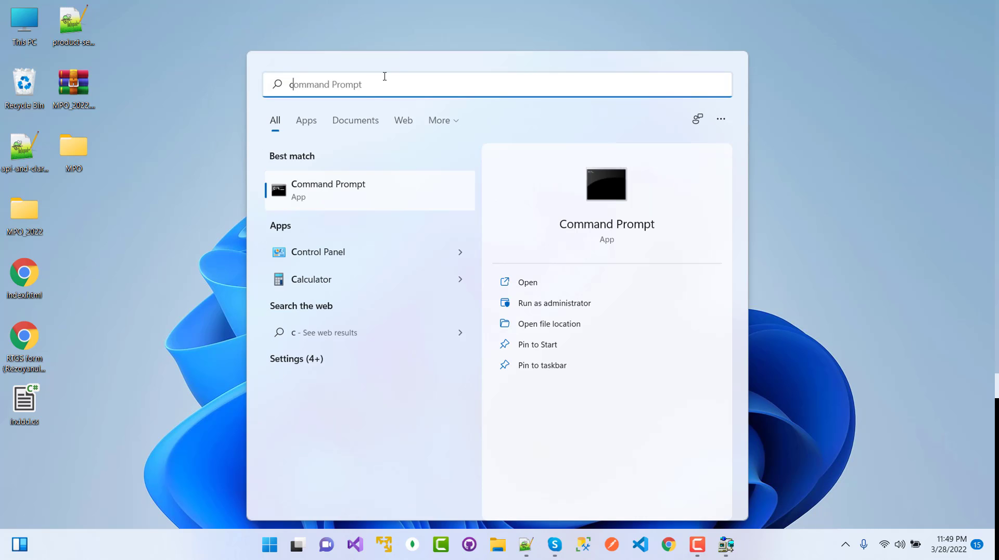
pyautogui.rightClick(328, 186)
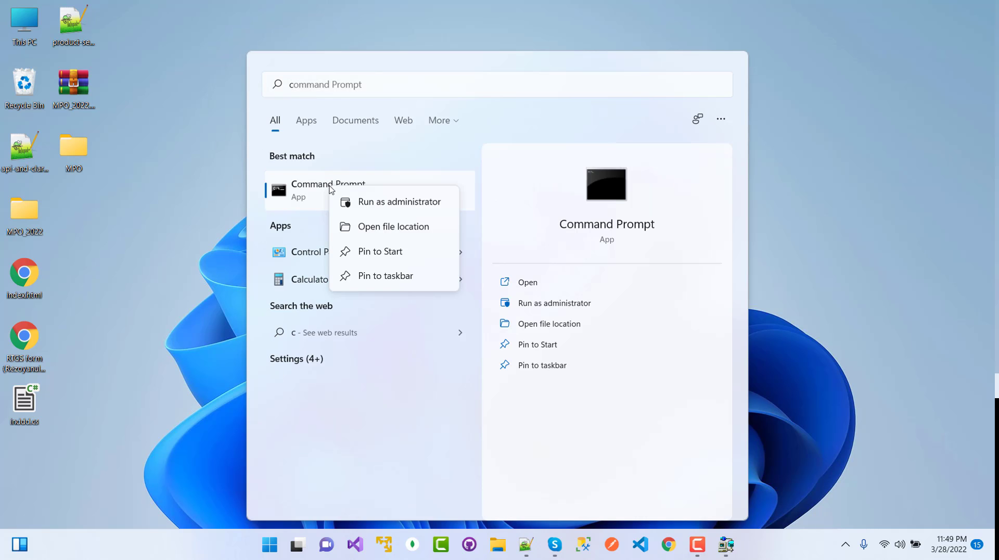
pyautogui.click(385, 203)
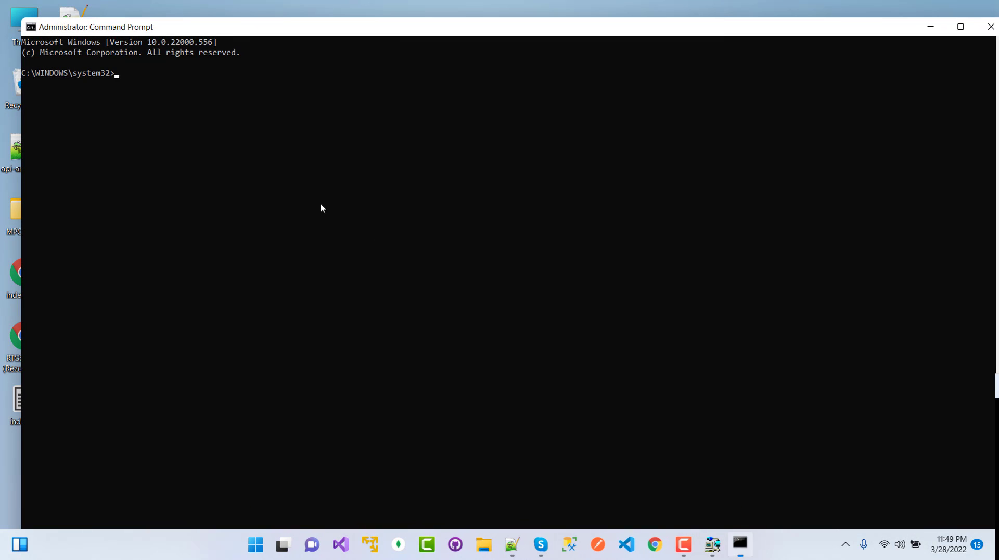
pyautogui.click(219, 124)
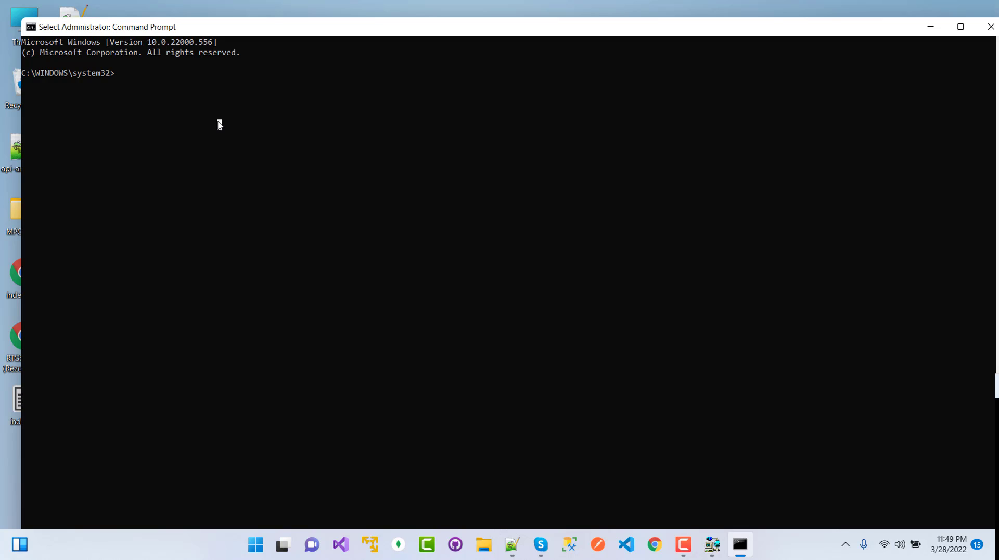
pyautogui.press('Escape')
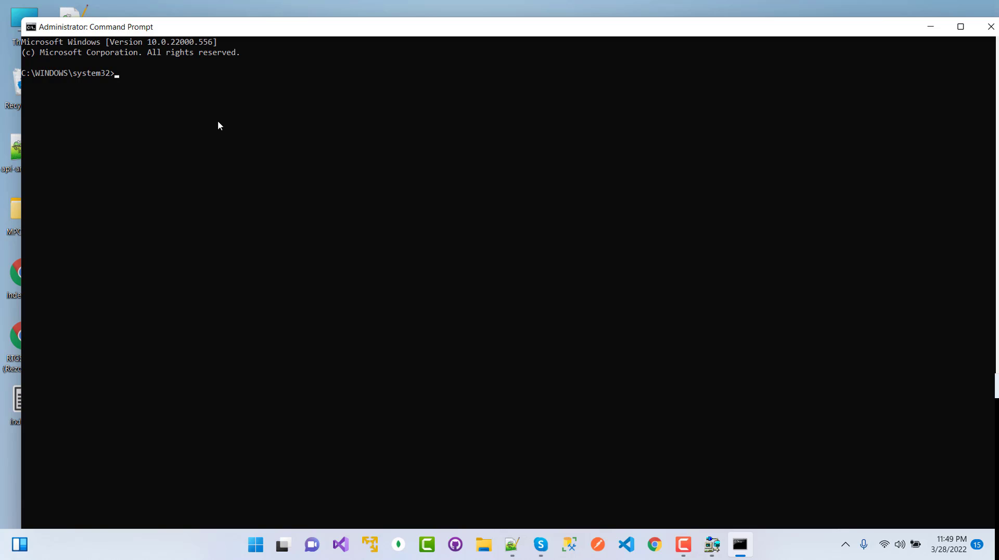
pyautogui.write('ln')
pyautogui.press('BackSpace')
pyautogui.write('snrctrl')
pyautogui.press('Return')
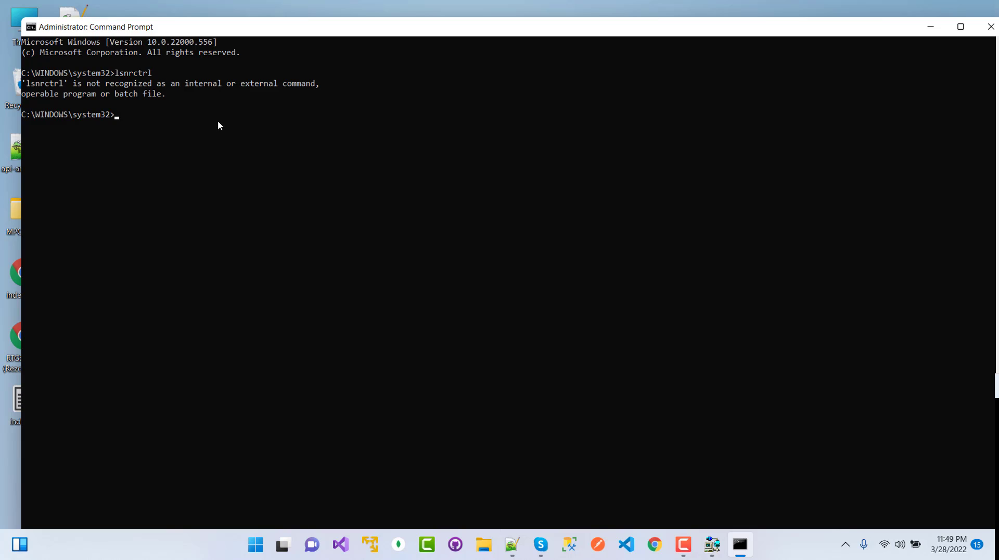
pyautogui.write('lsnrctrl')
pyautogui.press('Return')
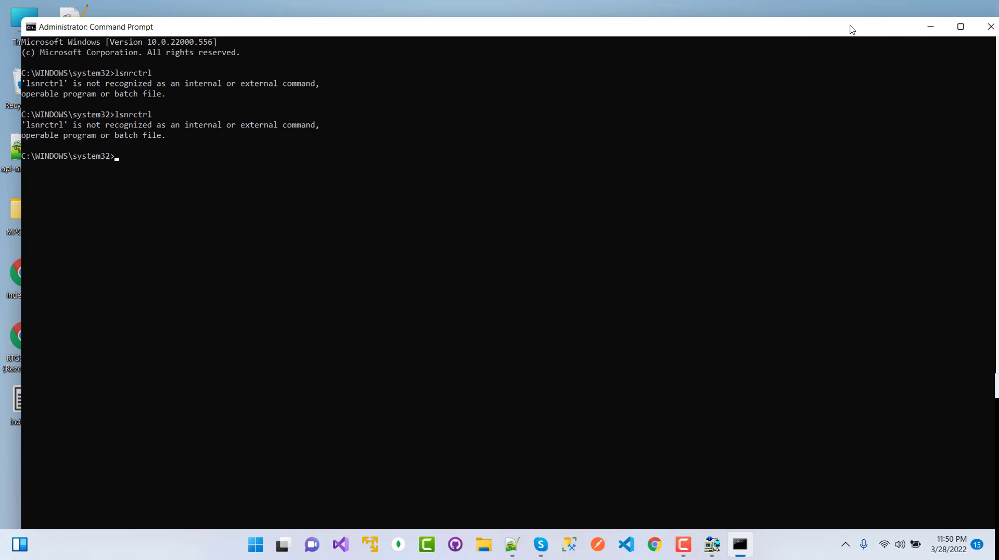
pyautogui.moveTo(850, 26); pyautogui.dragTo(675, 64)
pyautogui.click(816, 63)
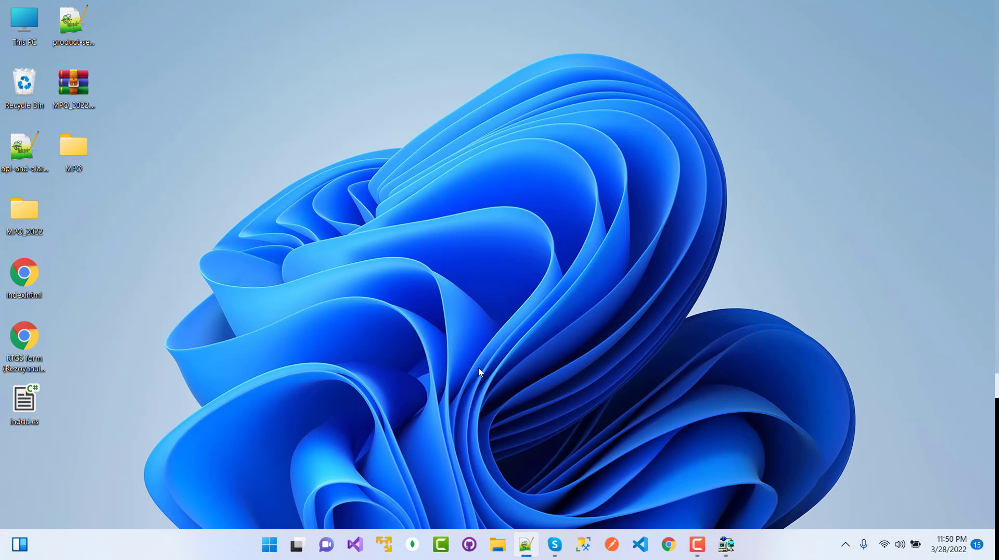
# Open D:\Oracle\oracle19c\db_home\bin in File Explorer.
pyautogui.click(498, 544)
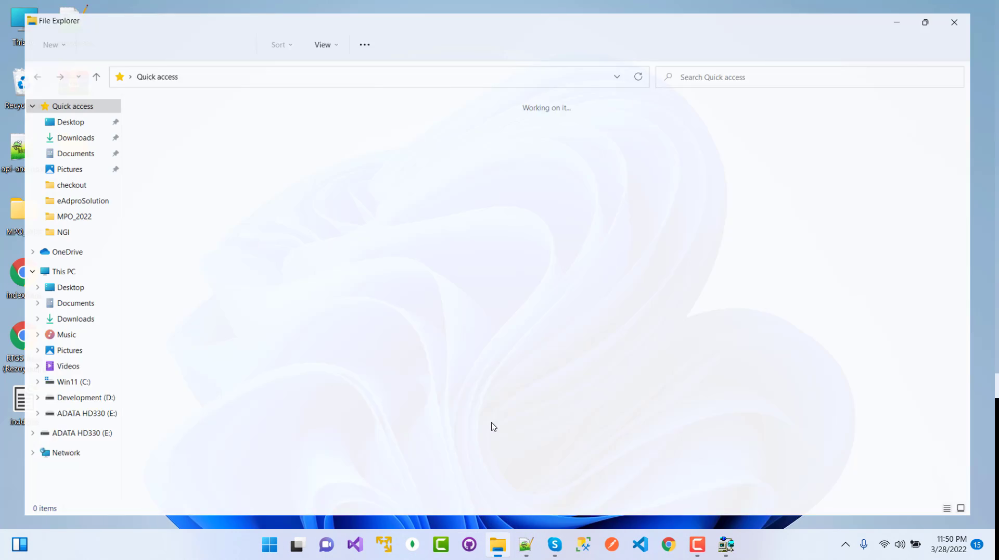
pyautogui.click(64, 404)
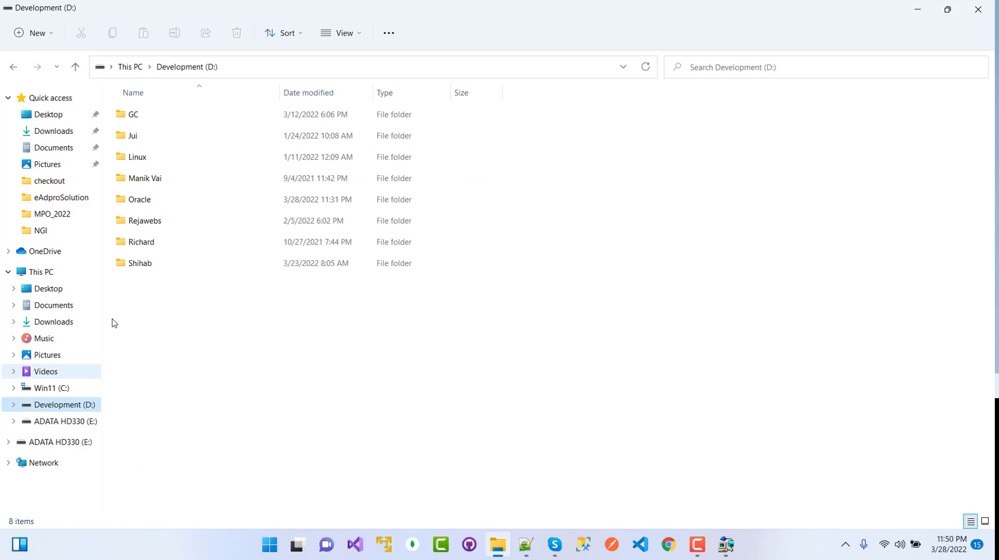
pyautogui.doubleClick(141, 201)
pyautogui.doubleClick(149, 116)
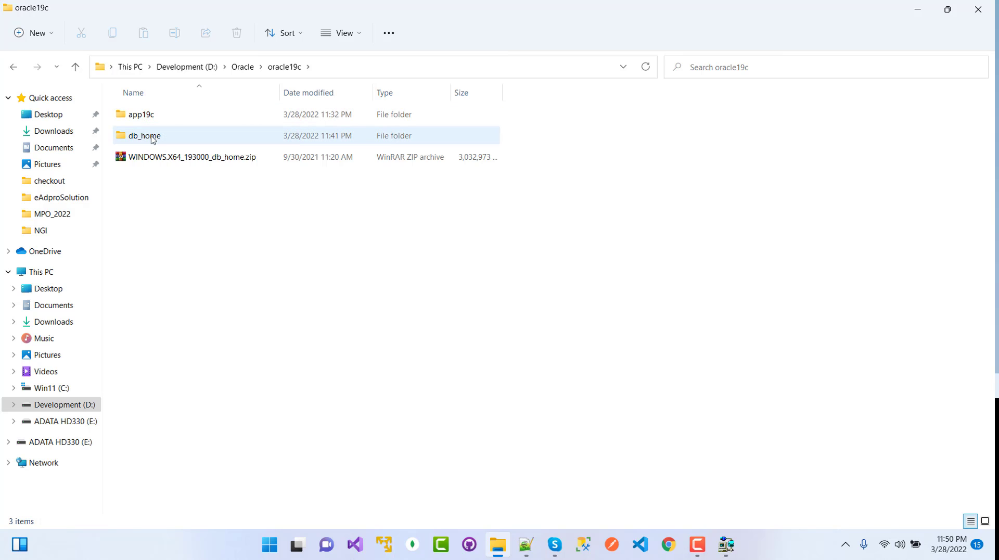
pyautogui.doubleClick(152, 138)
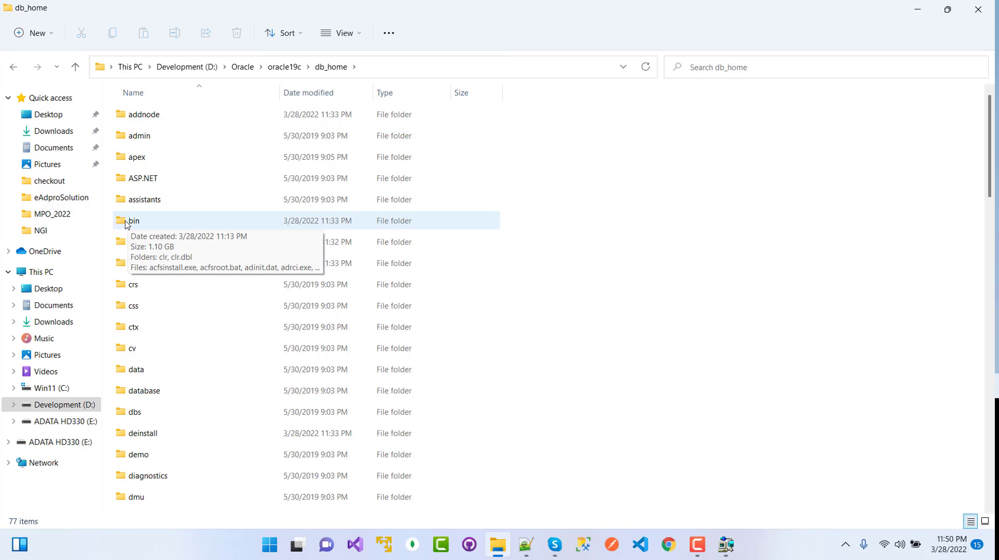
pyautogui.doubleClick(137, 223)
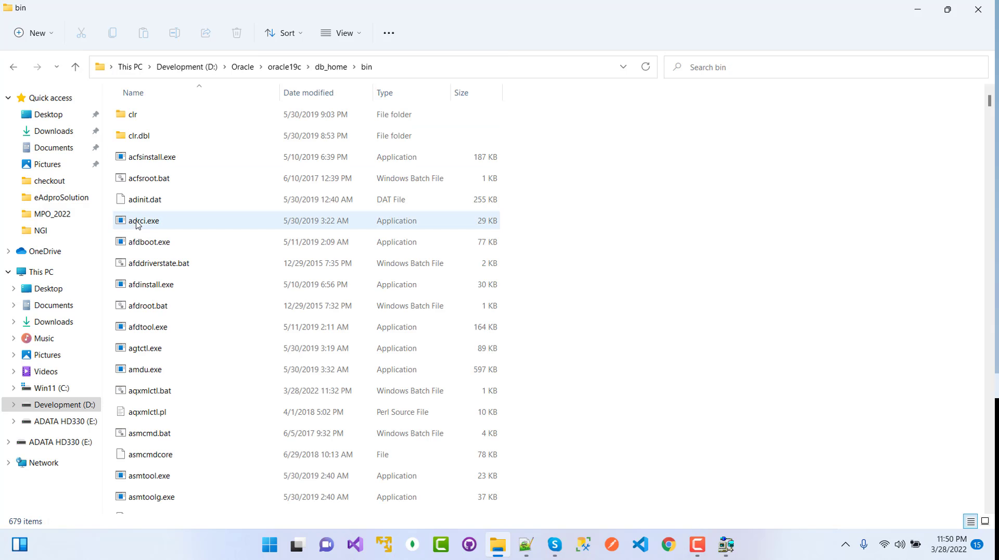
# Select lsnrctl.exe among the files starting with 'l' in the bin folder.
pyautogui.click(170, 341)
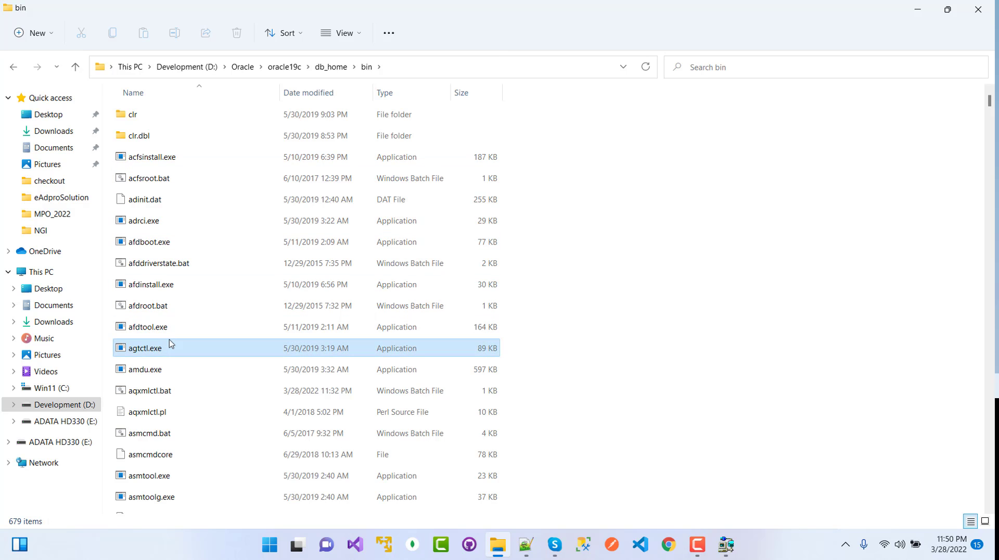
pyautogui.press('l')
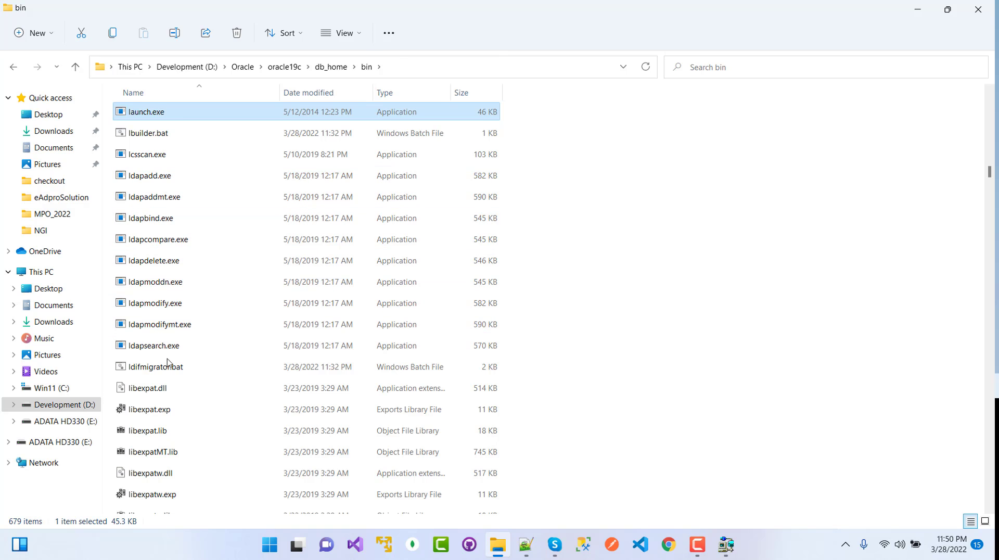
pyautogui.press('Down')
pyautogui.press('Down')
pyautogui.press('Down')
pyautogui.press('Down')
pyautogui.press('Down')
pyautogui.press('Down')
pyautogui.press('Down')
pyautogui.press('Down')
pyautogui.press('Down')
pyautogui.press('Down')
pyautogui.press('Down')
pyautogui.press('Down')
pyautogui.press('Down')
pyautogui.press('Down')
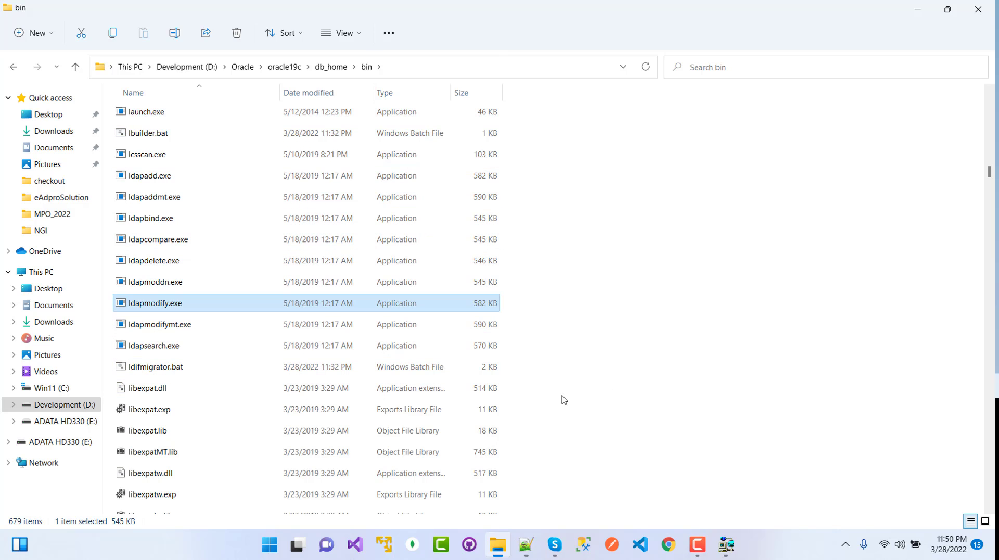
pyautogui.press('Down')
pyautogui.press('Down')
pyautogui.press('Down')
pyautogui.press('Down')
pyautogui.press('Down')
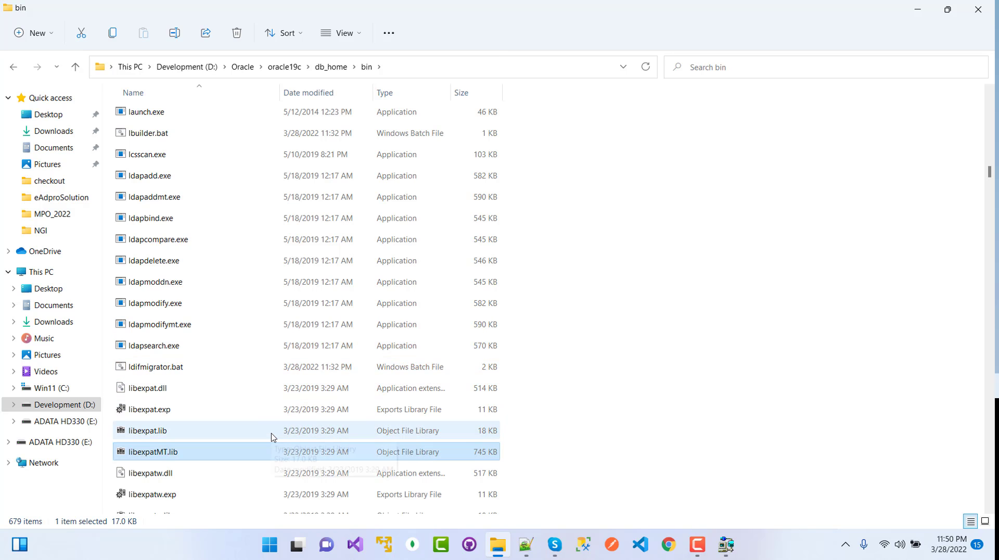
pyautogui.press('Down')
pyautogui.press('Down')
pyautogui.press('Down')
pyautogui.press('Down')
pyautogui.press('Down')
pyautogui.press('Down')
pyautogui.press('Down')
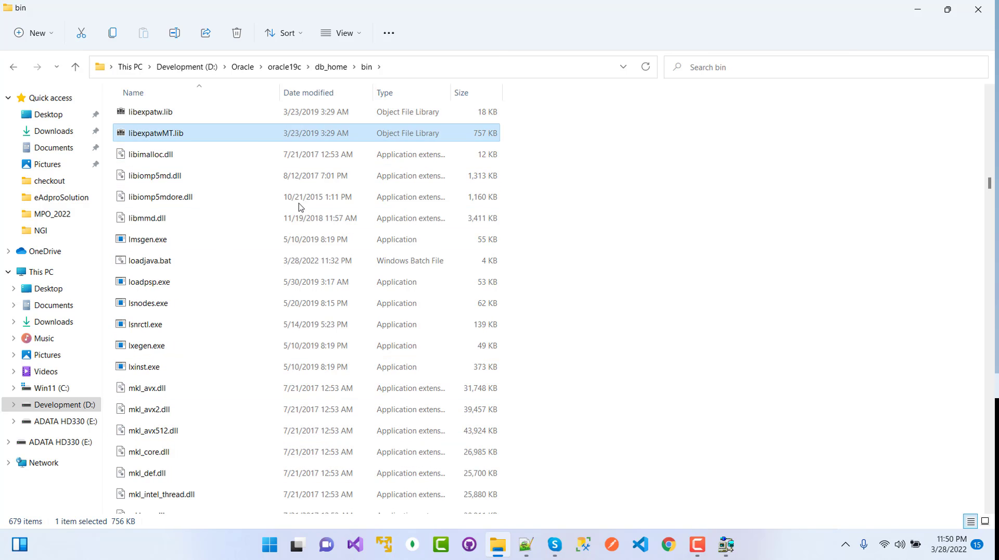
pyautogui.press('Down')
pyautogui.press('Down')
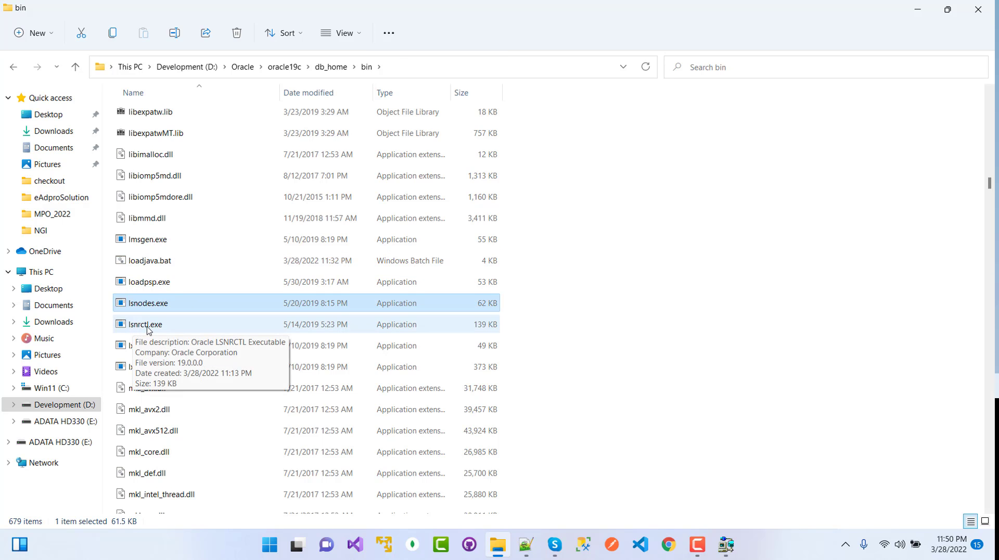
pyautogui.press('Down')
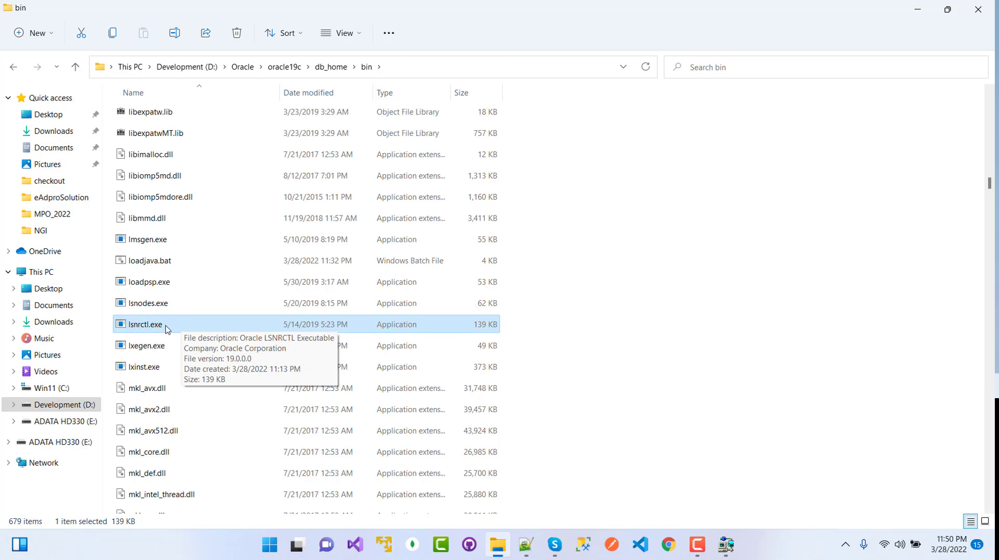
# Launch the lsnrctl console and enter 'start L19c1521' at its prompt.
pyautogui.doubleClick(167, 328)
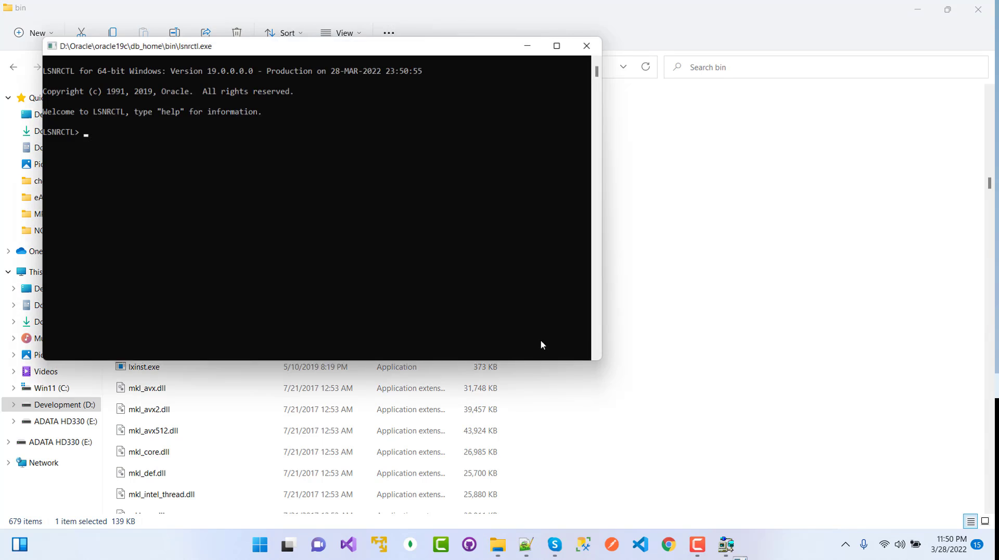
pyautogui.moveTo(281, 50); pyautogui.dragTo(367, 124)
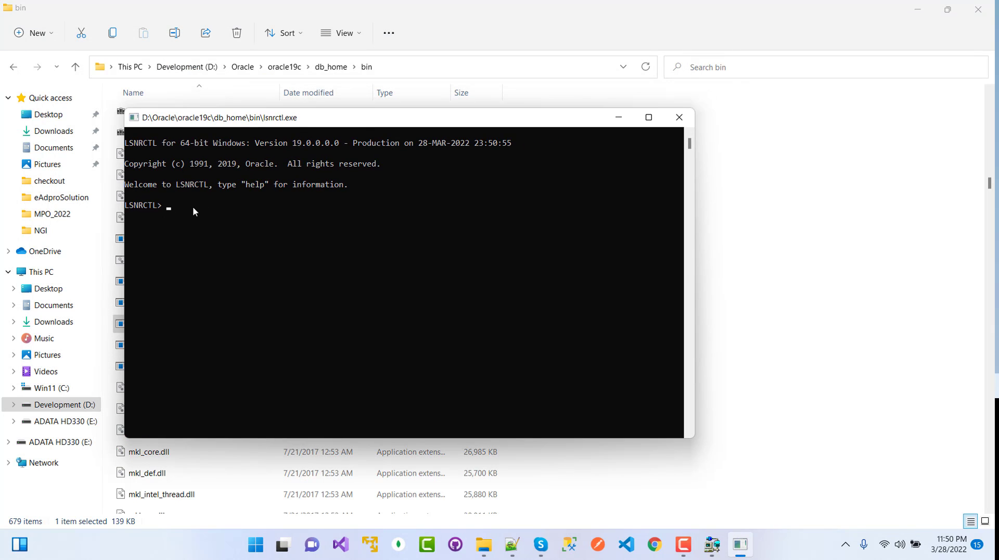
pyautogui.click(188, 206)
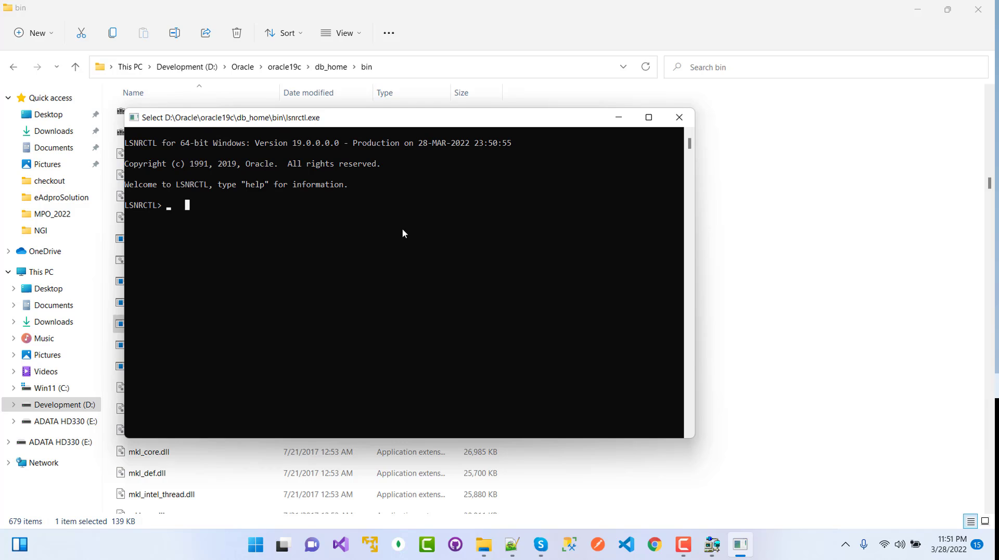
pyautogui.press('Escape')
pyautogui.write('start')
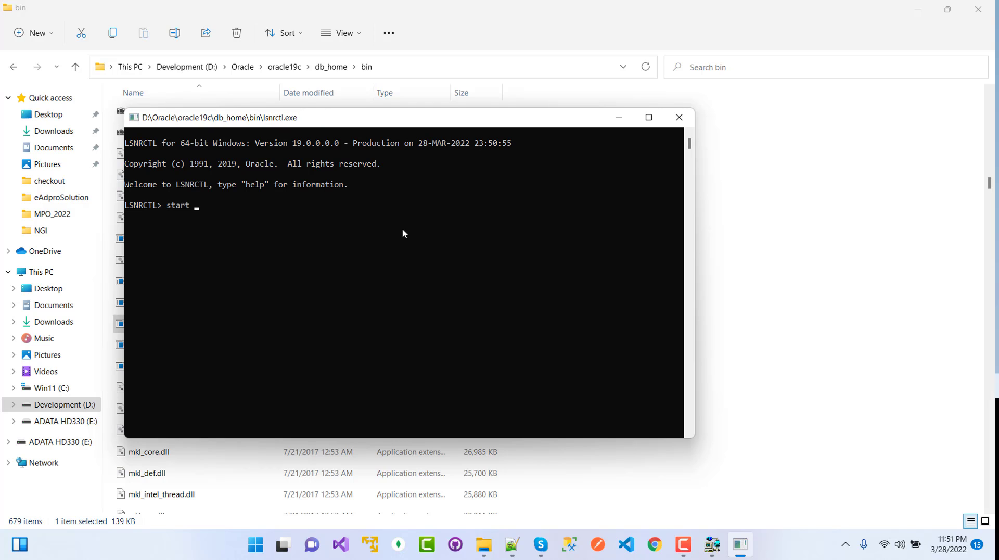
pyautogui.write(' L19c1521')
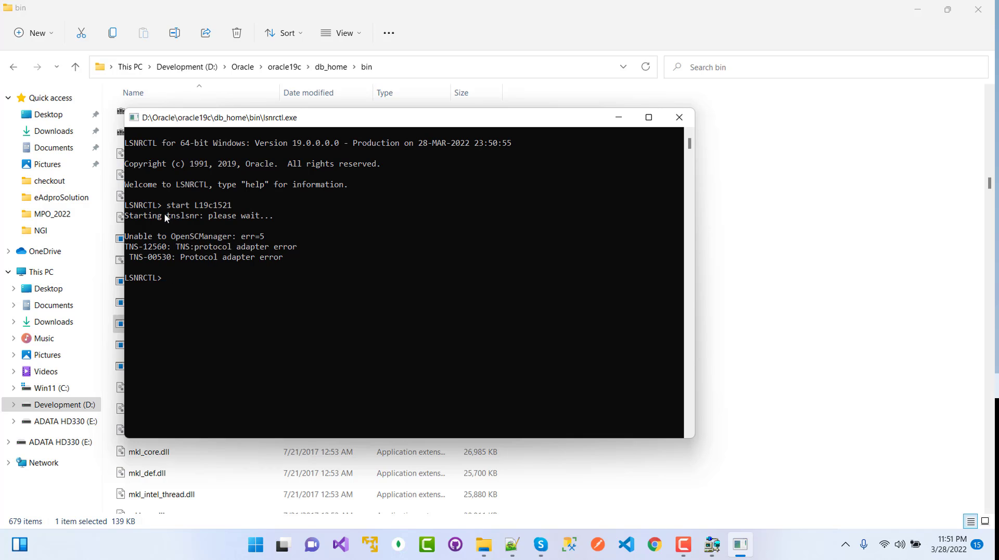
# Run a stop for listener L19c1521, retry the start, then close the erroring console.
pyautogui.click(182, 275)
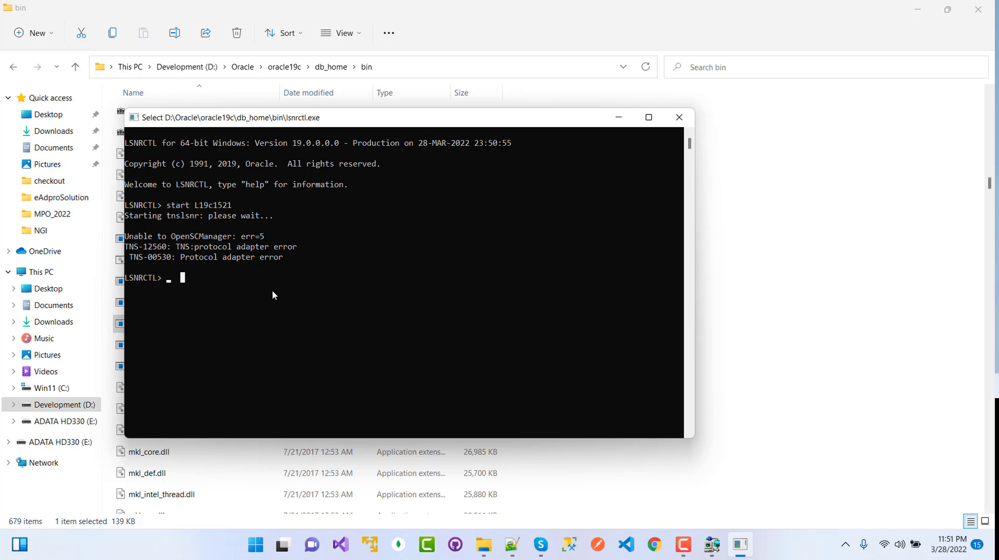
pyautogui.press('Escape')
pyautogui.write('stop ')
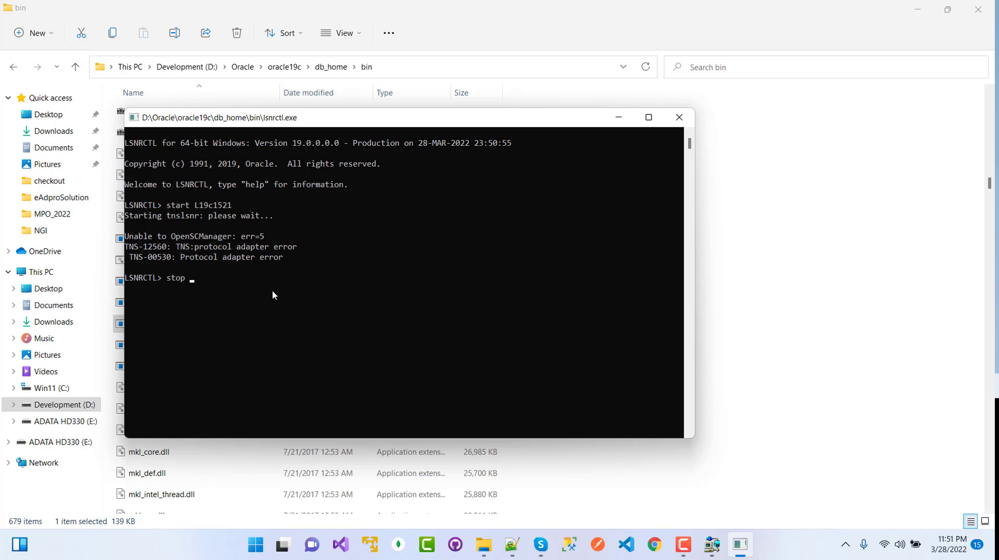
pyautogui.write('l')
pyautogui.write('L19c')
pyautogui.write('1522')
pyautogui.press('Return')
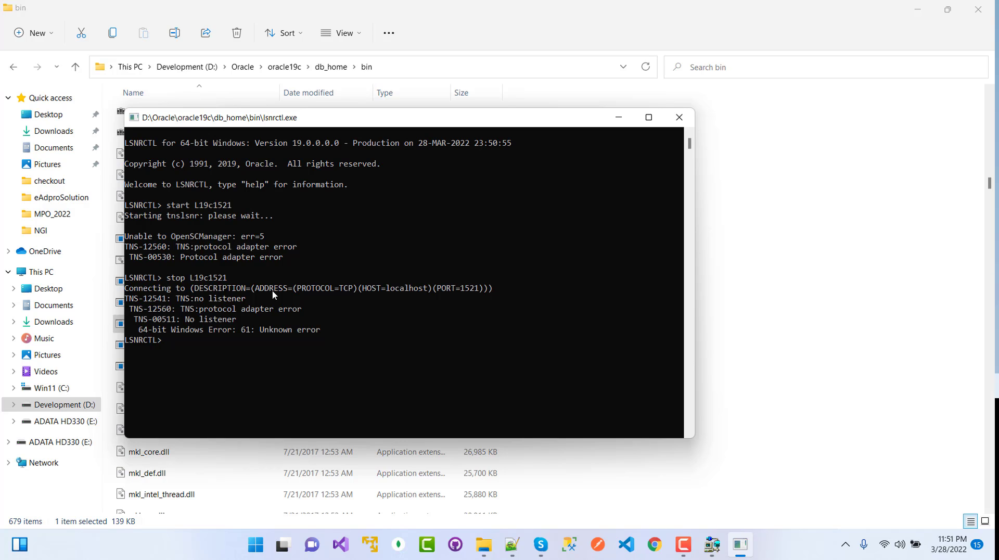
pyautogui.write('start L19c1521')
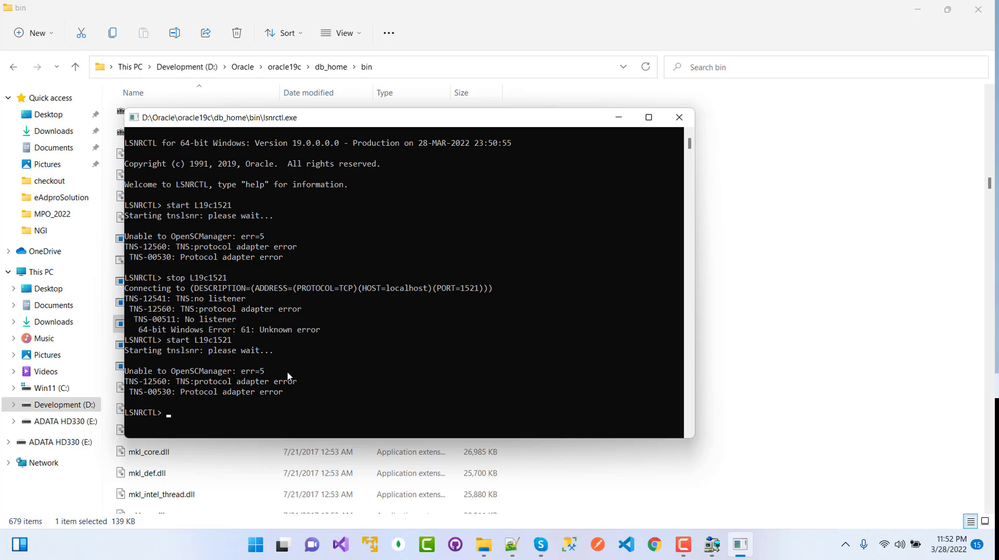
pyautogui.click(365, 350)
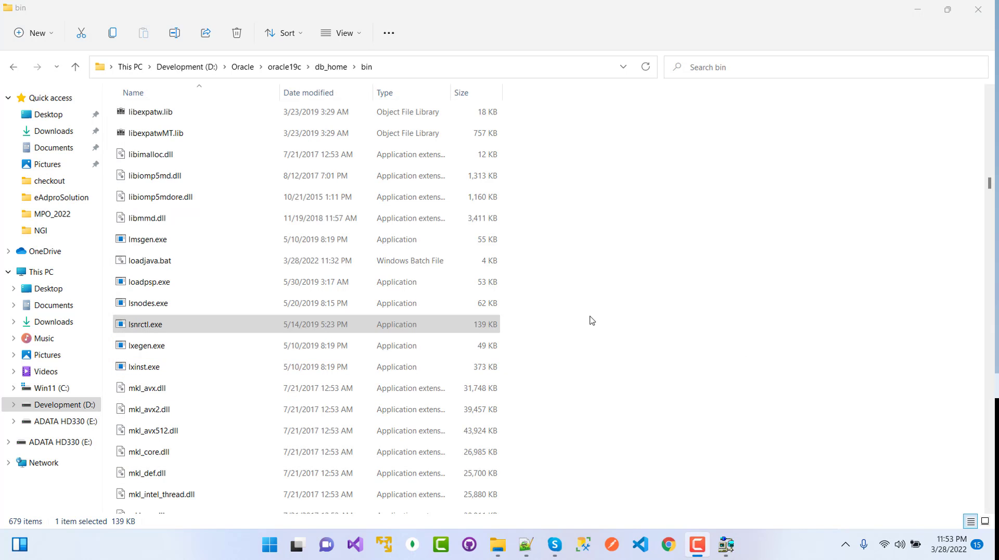
# Run lsnrctl.exe as administrator and start listener L19c1521 on port 1521.
pyautogui.click(164, 328)
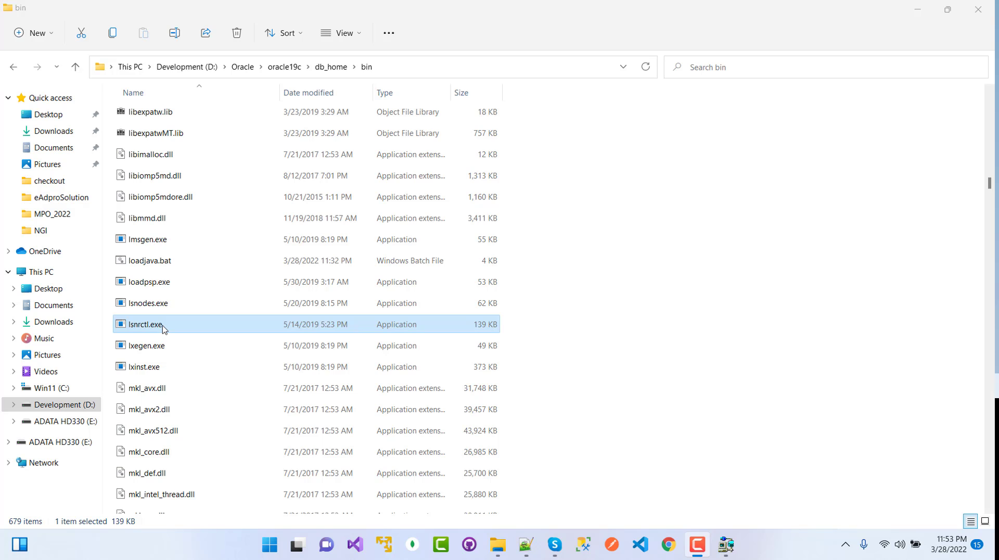
pyautogui.rightClick(162, 329)
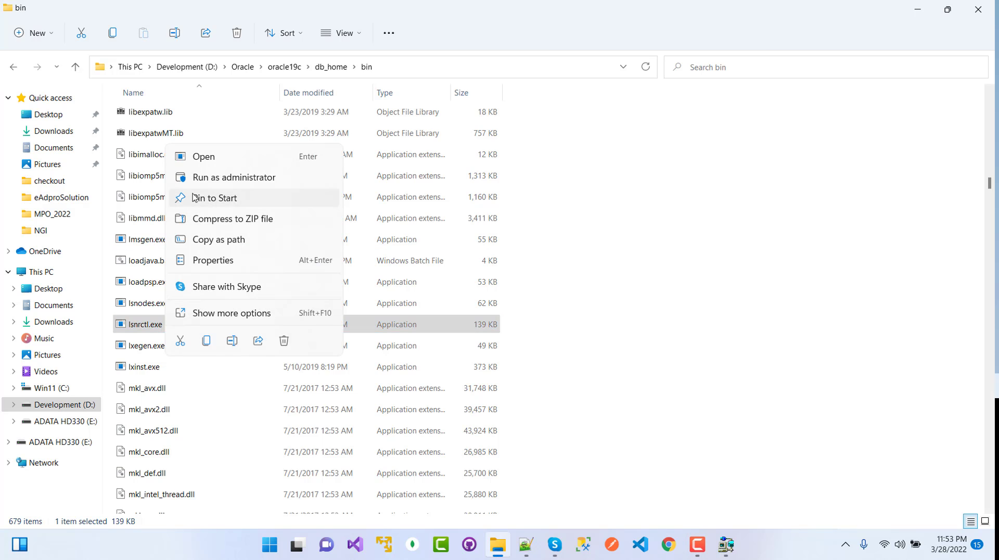
pyautogui.click(252, 178)
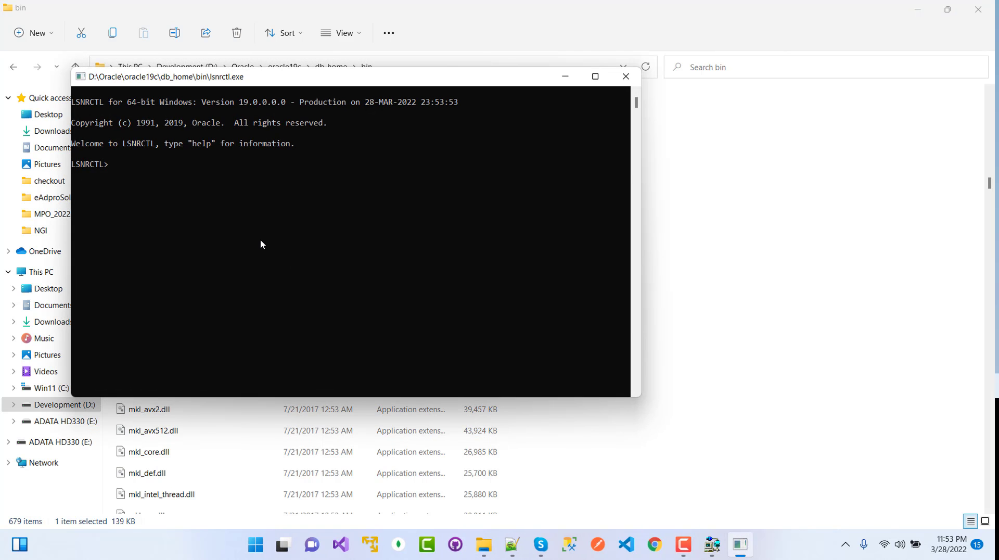
pyautogui.write('start L19c1521')
pyautogui.press('Return')
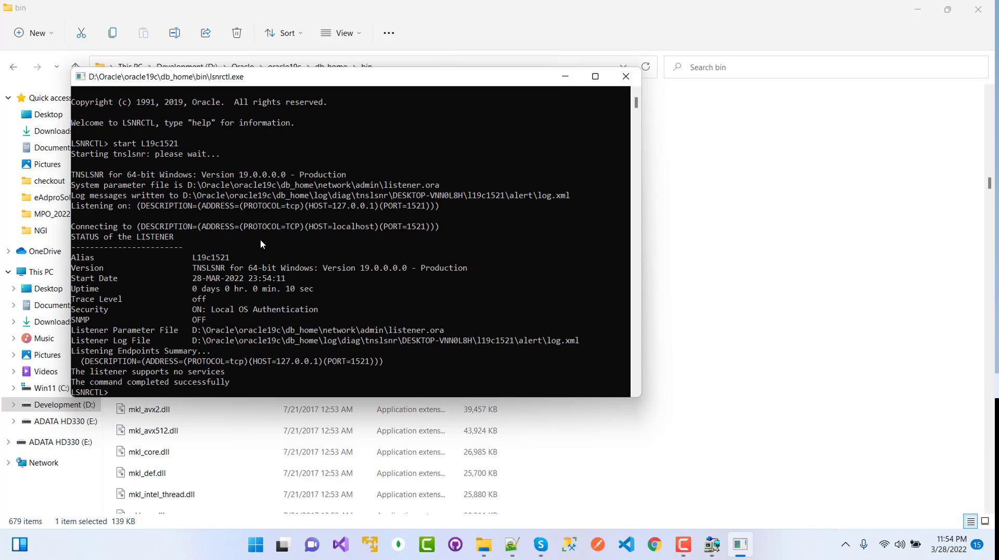
# Start the second listener, L19c1522, on port 1522.
pyautogui.scroll(-4, 260, 241)
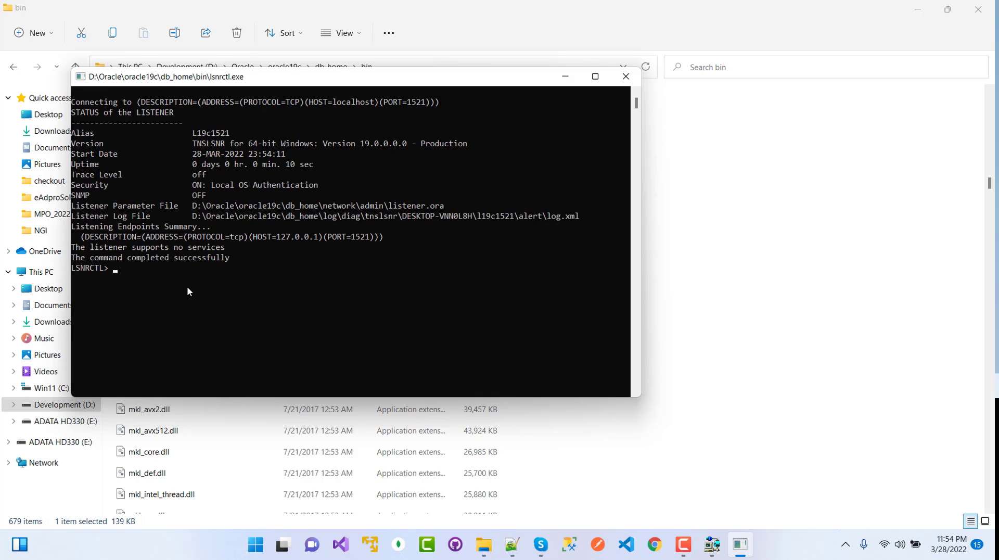
pyautogui.write('start L19c1522')
pyautogui.press('Return')
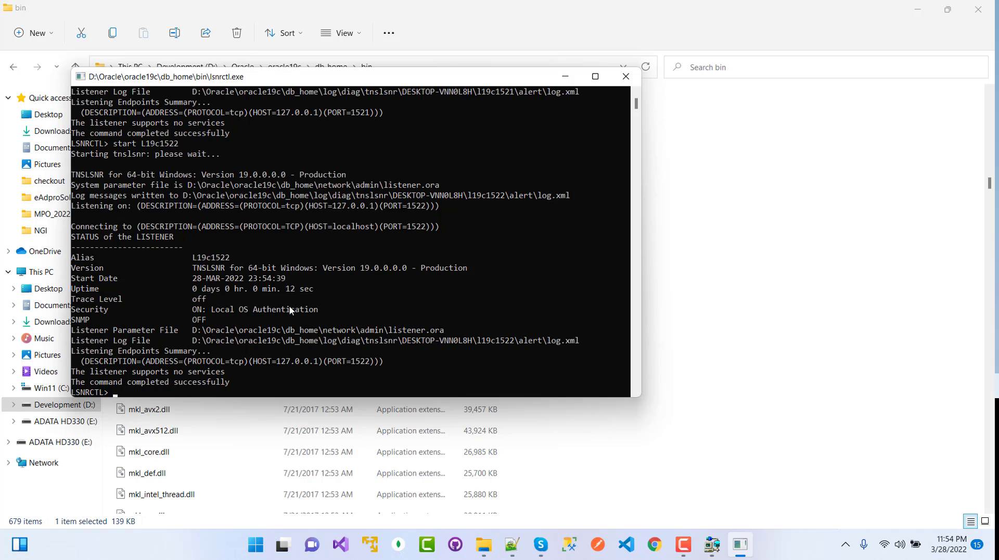
pyautogui.click(620, 80)
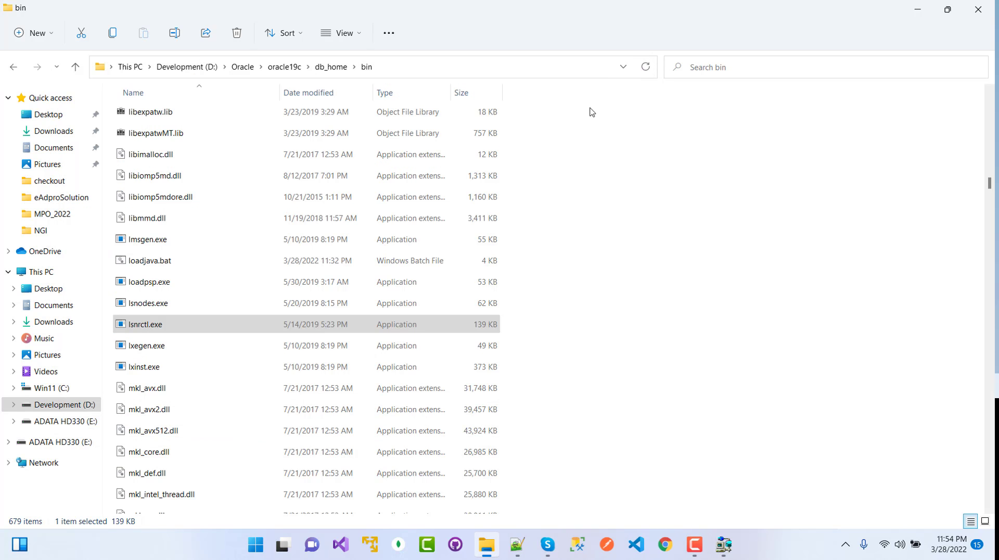
pyautogui.click(269, 544)
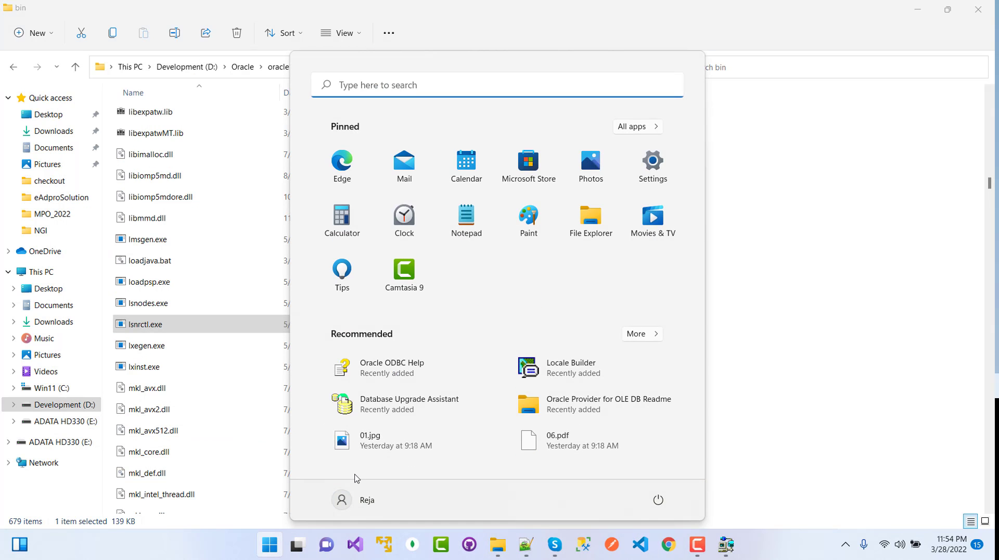
pyautogui.write('serv')
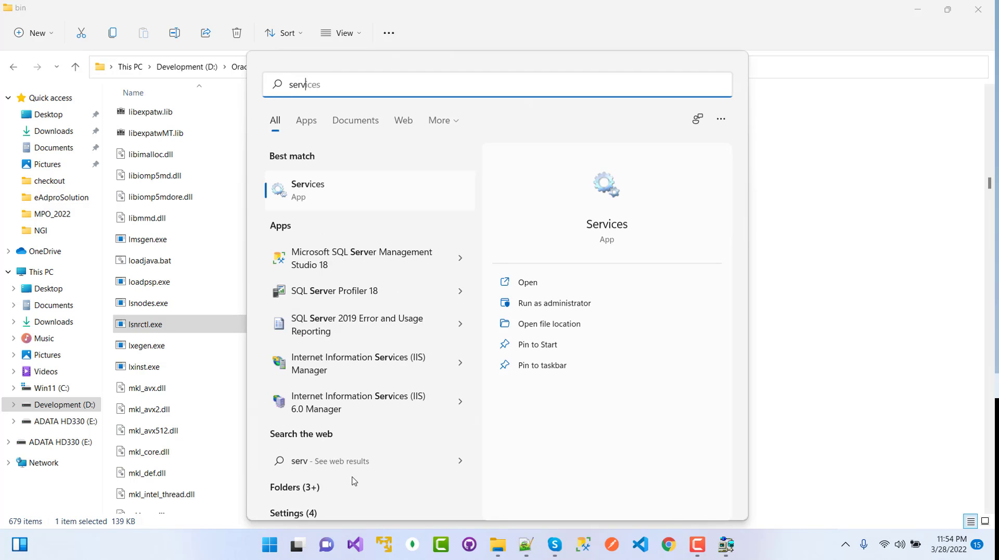
pyautogui.press('Return')
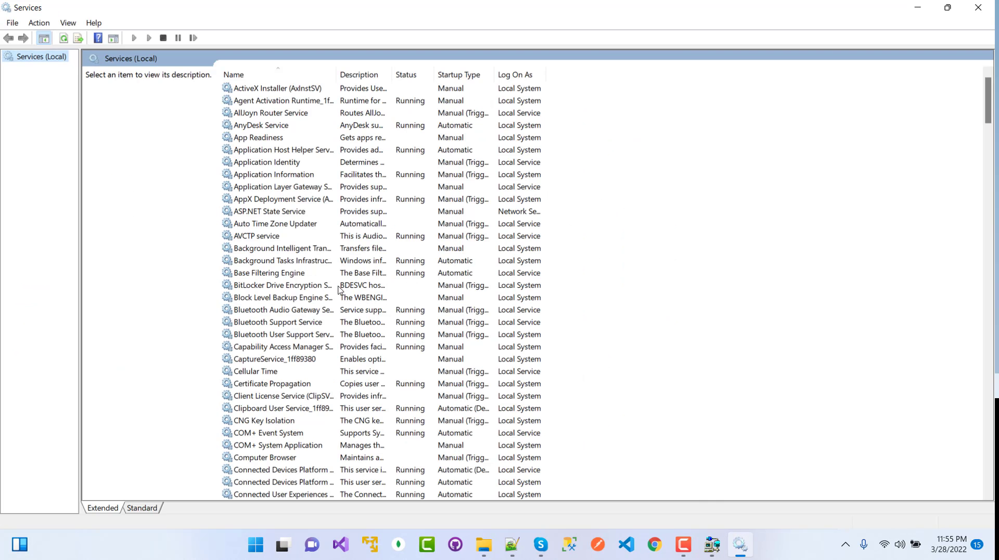
pyautogui.click(304, 212)
pyautogui.press('o')
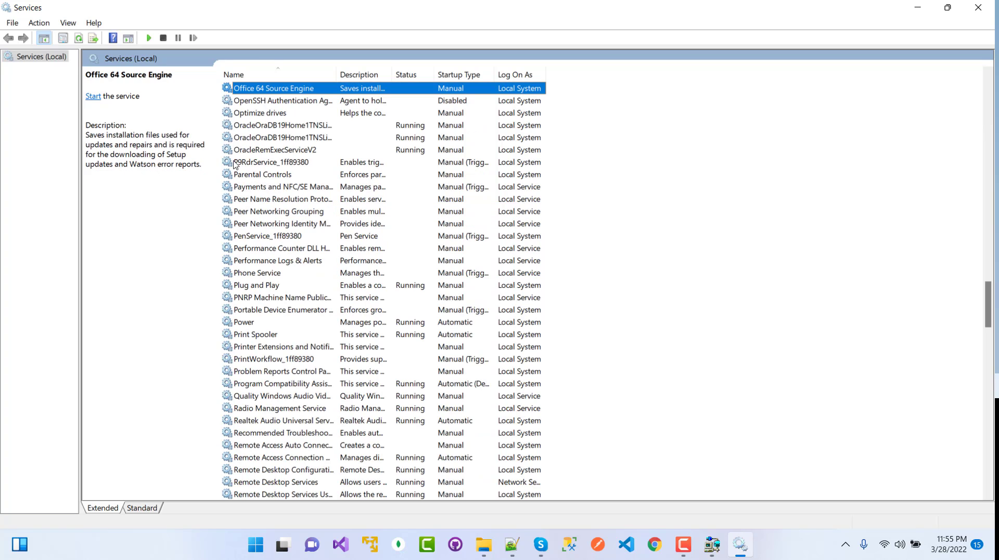
pyautogui.doubleClick(337, 74)
pyautogui.moveTo(479, 88); pyautogui.dragTo(482, 88)
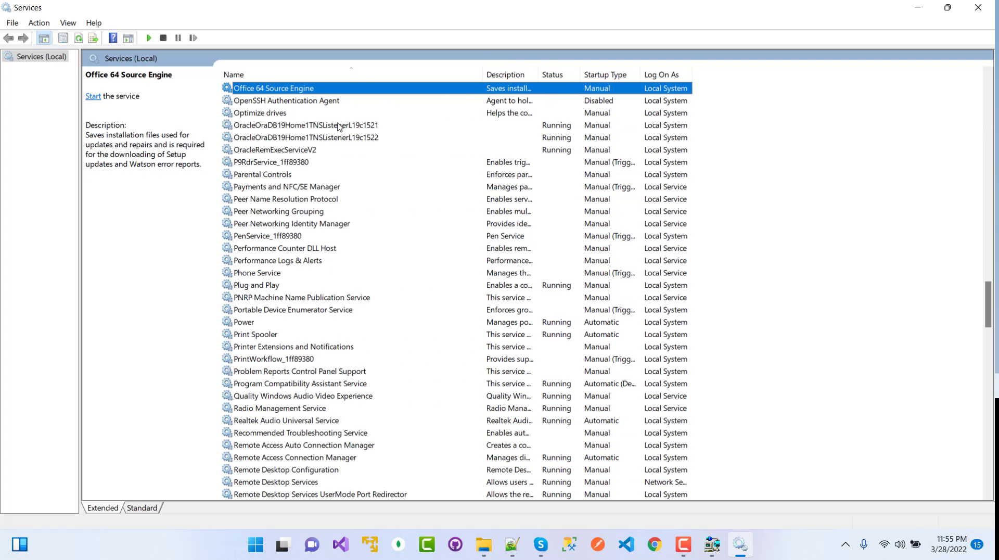
pyautogui.click(333, 126)
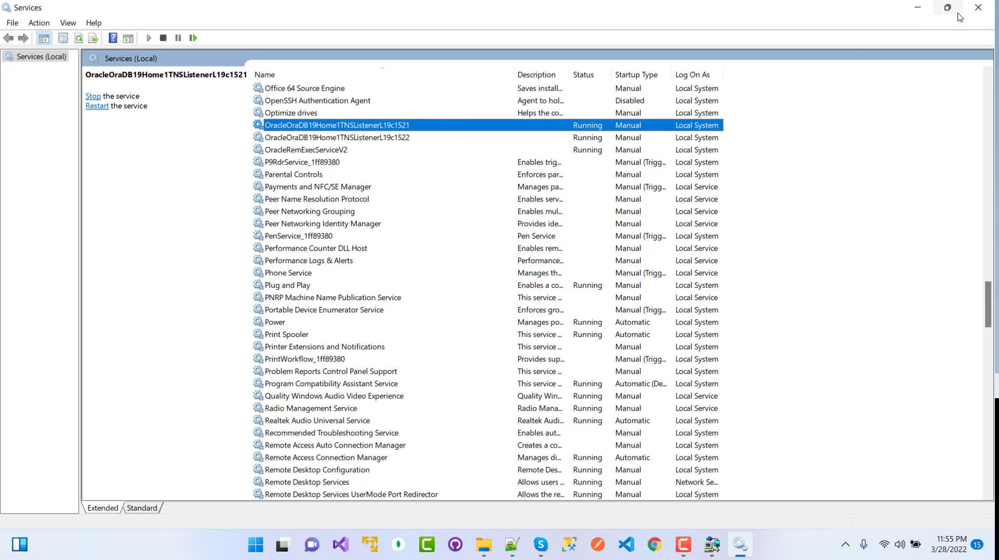
pyautogui.click(977, 8)
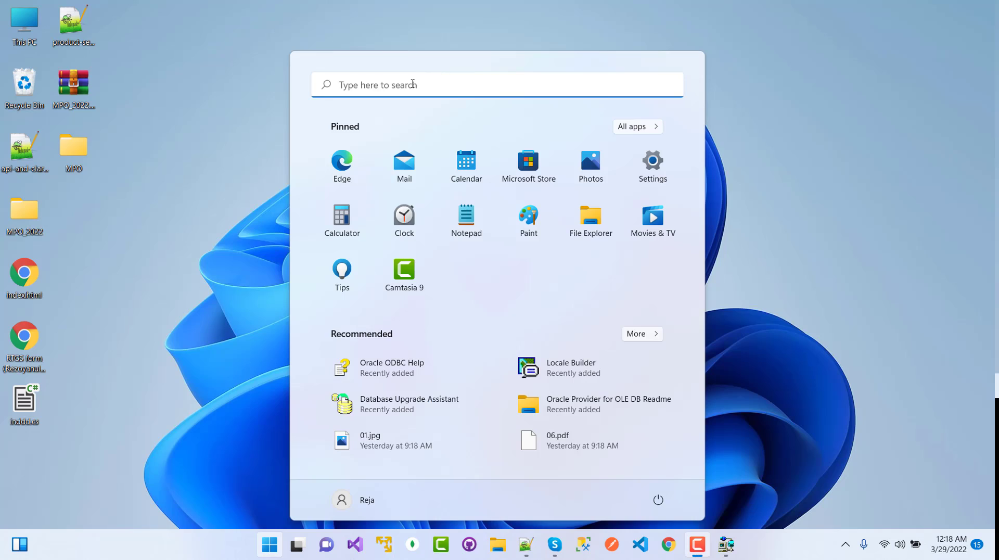
# Search Start for 'data' and run Database Configuration Assistant as administrator.
pyautogui.click(412, 84)
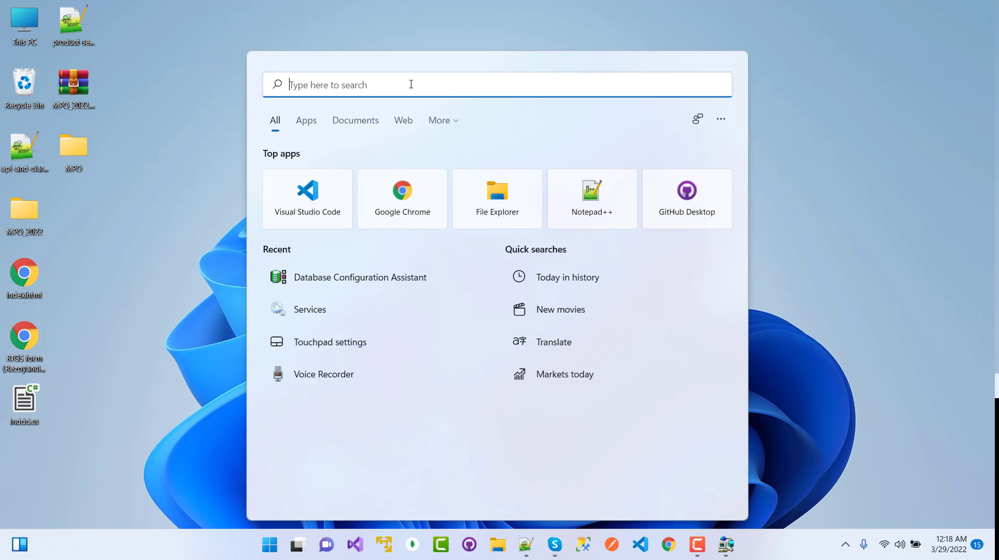
pyautogui.write('daa')
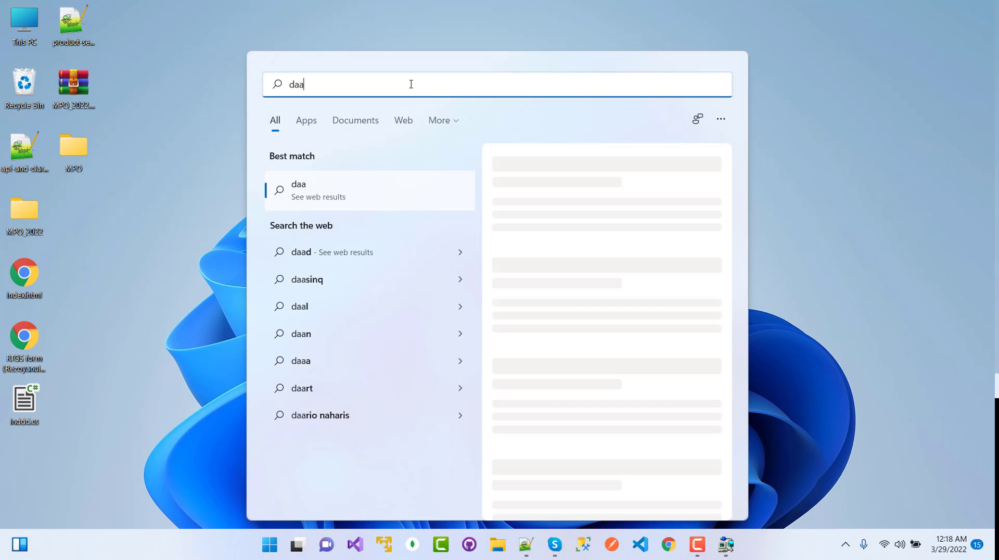
pyautogui.press('BackSpace')
pyautogui.write('ta')
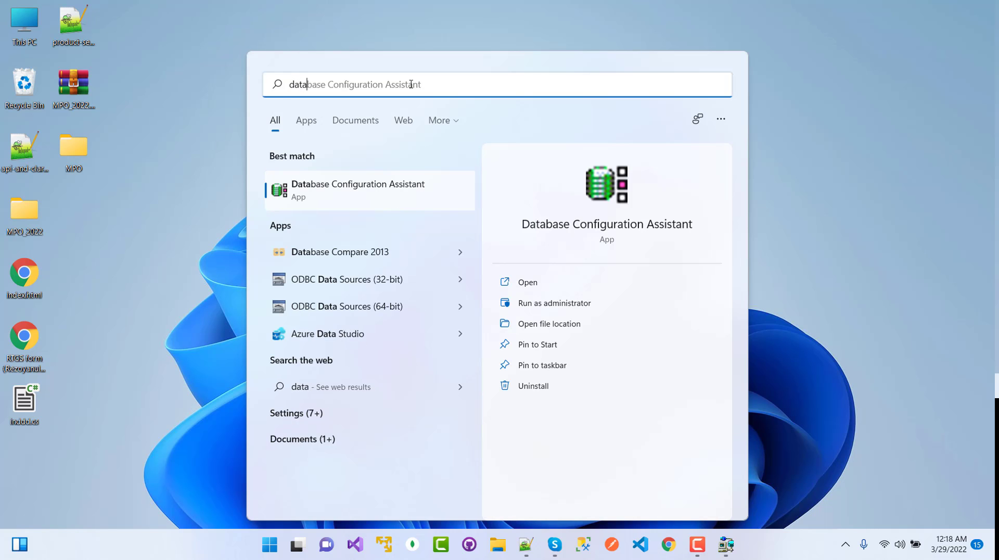
pyautogui.rightClick(311, 193)
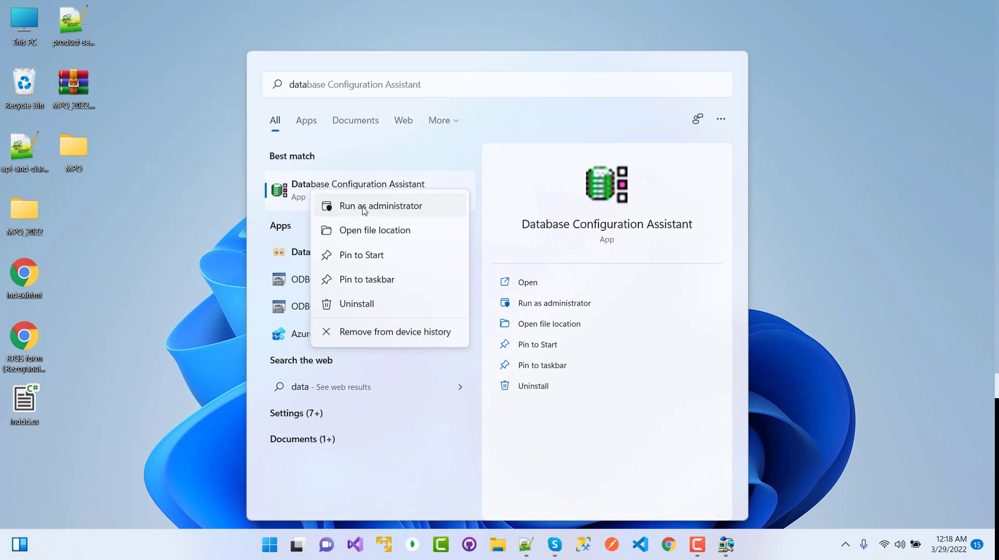
pyautogui.click(396, 207)
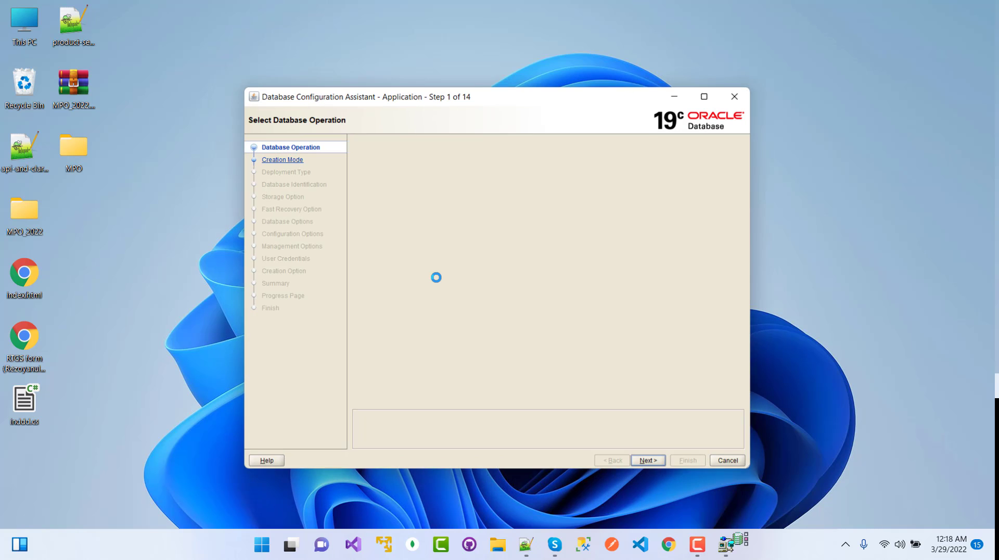
# Maximize DBCA, keep Create a database, and choose Advanced configuration.
pyautogui.doubleClick(517, 98)
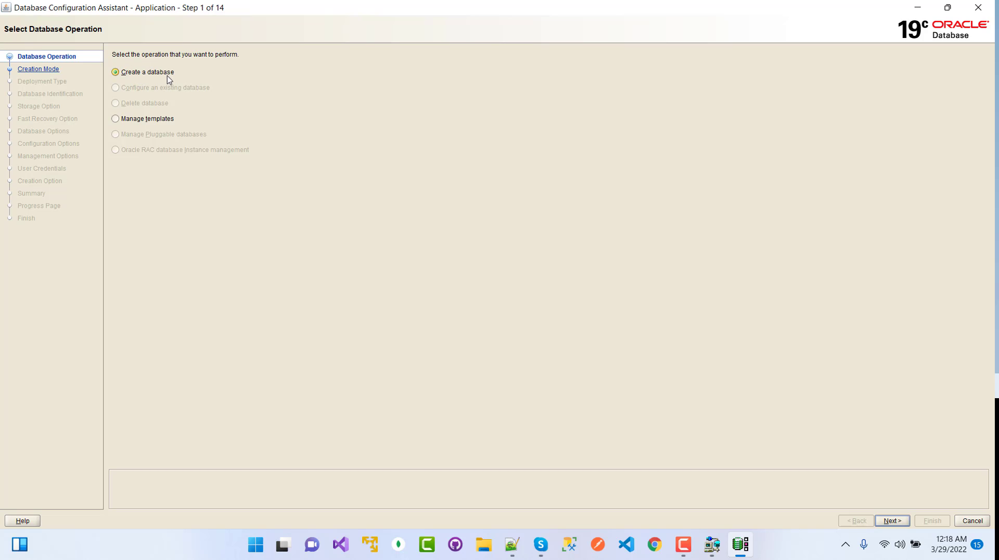
pyautogui.click(893, 520)
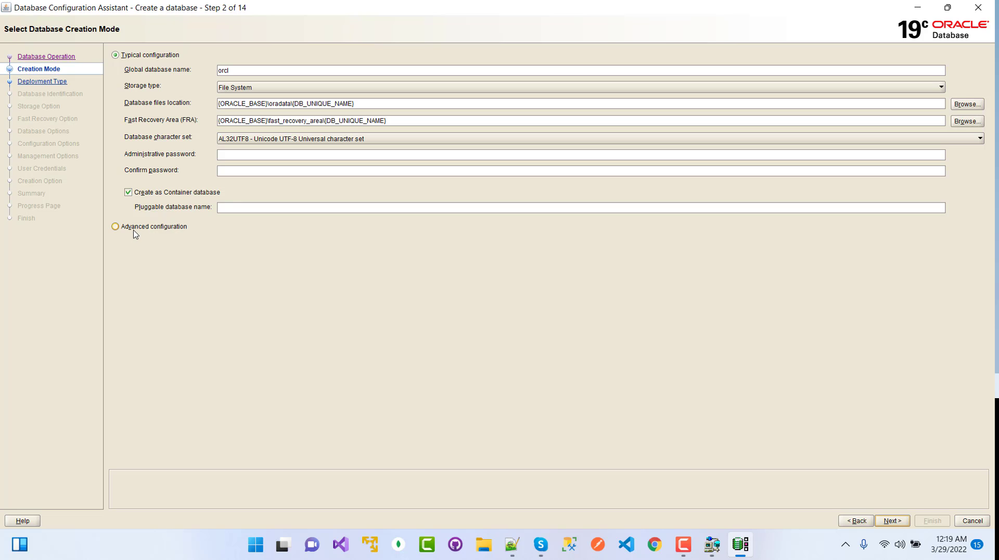
pyautogui.click(134, 232)
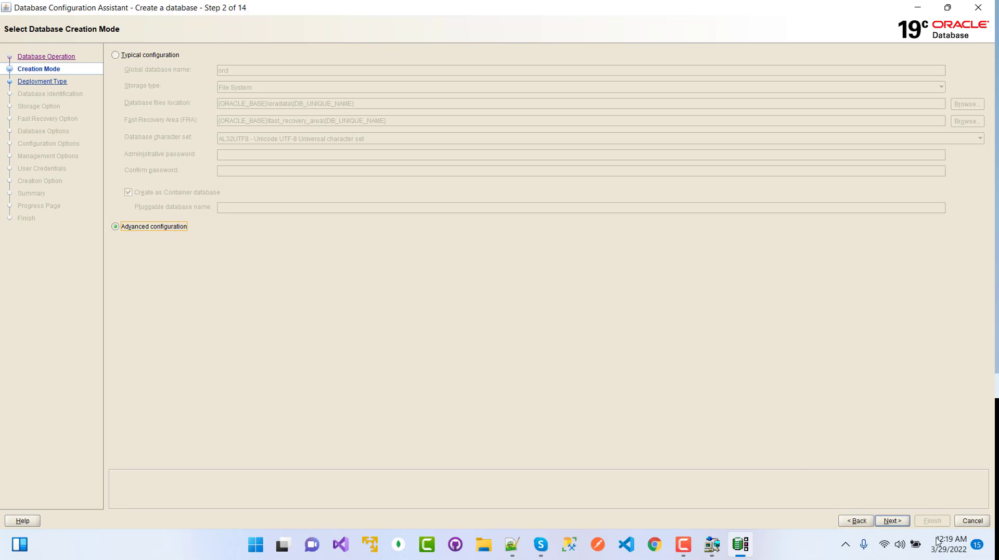
pyautogui.click(893, 522)
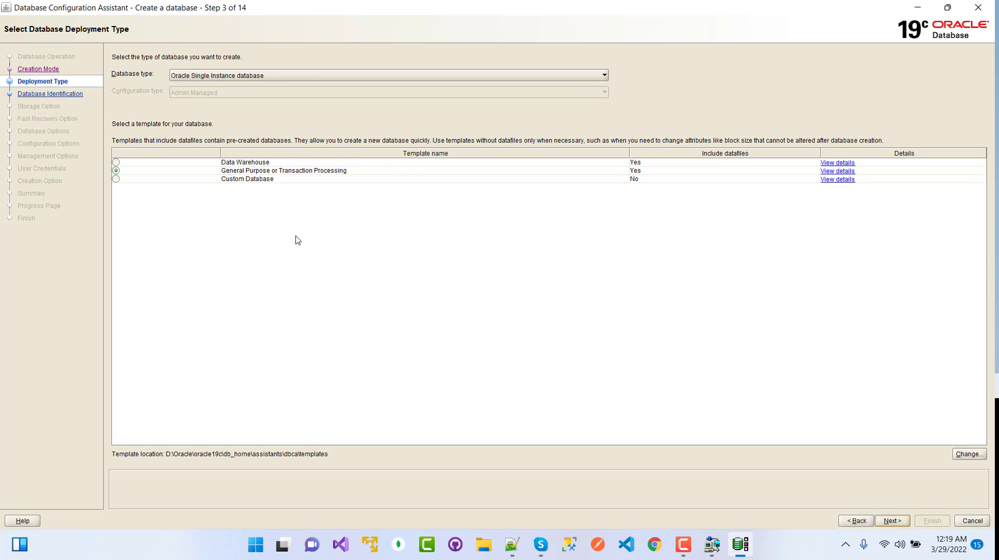
# Keep Oracle Single Instance database with the General Purpose template and continue.
pyautogui.click(206, 77)
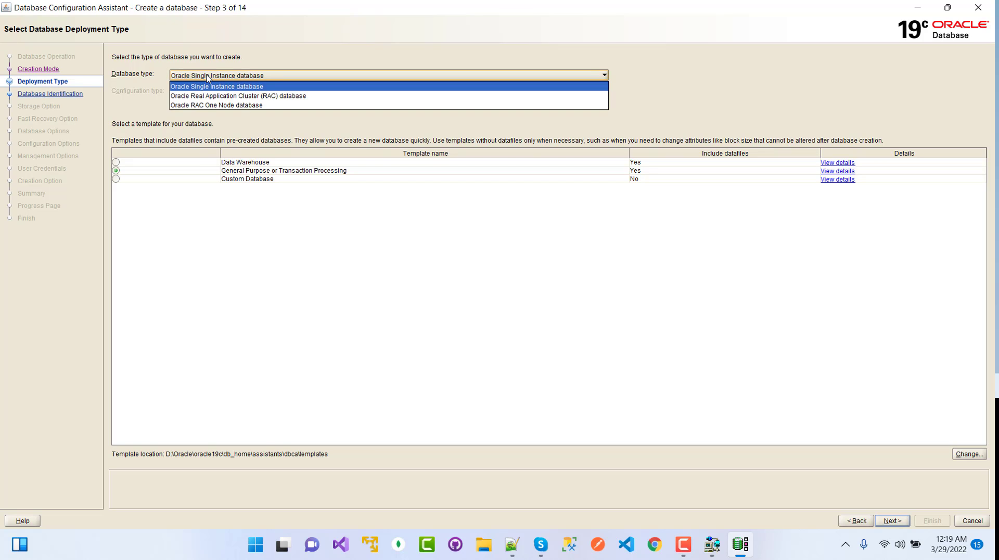
pyautogui.click(207, 77)
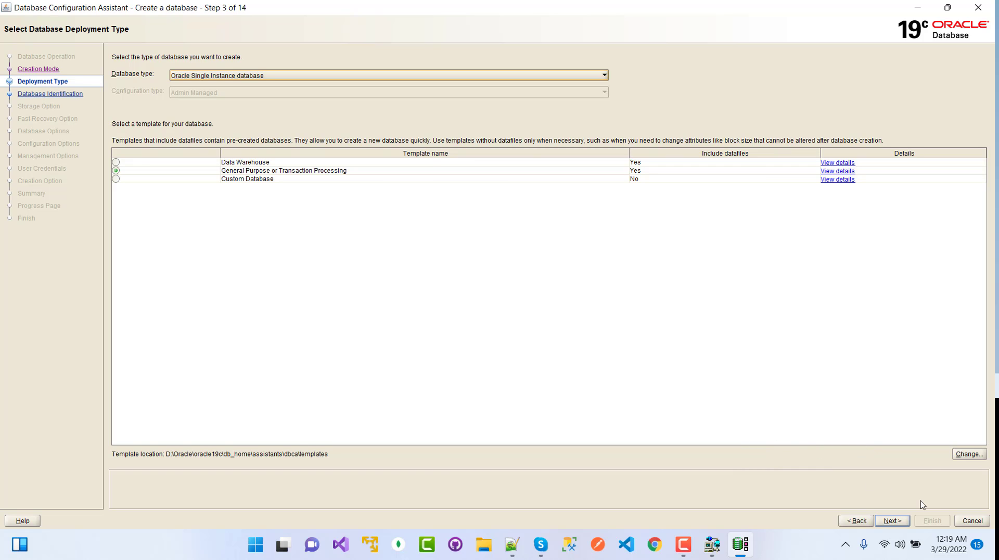
pyautogui.click(892, 520)
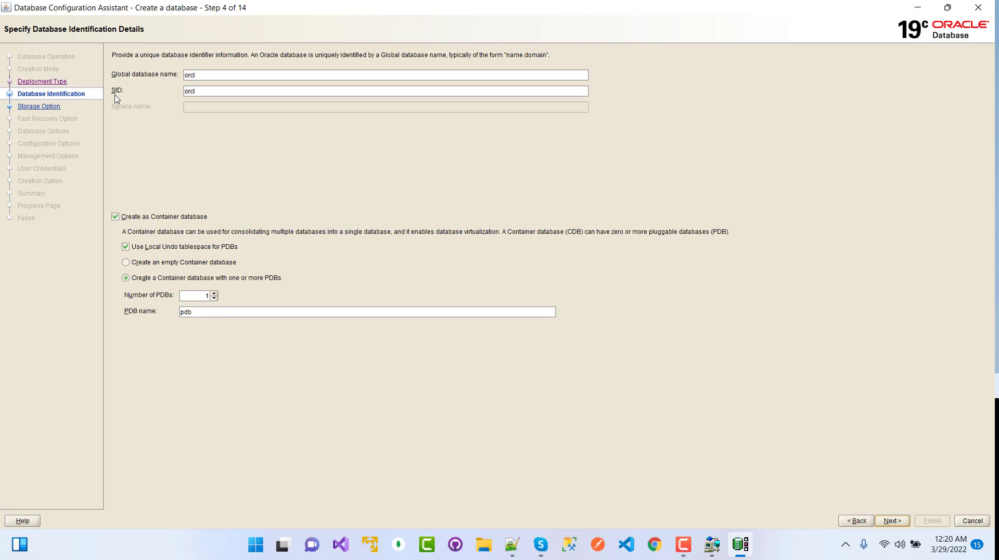
# Set the global database name to orcl19c and uncheck Create as Container database.
pyautogui.click(205, 74)
pyautogui.moveTo(213, 75); pyautogui.dragTo(167, 75)
pyautogui.hotkey('alt', 'Tab')
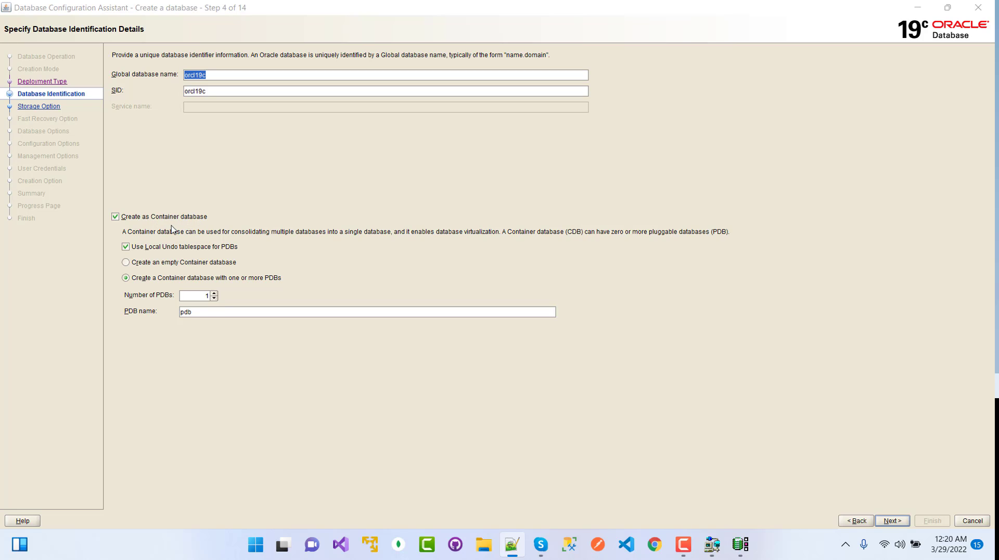
pyautogui.click(115, 217)
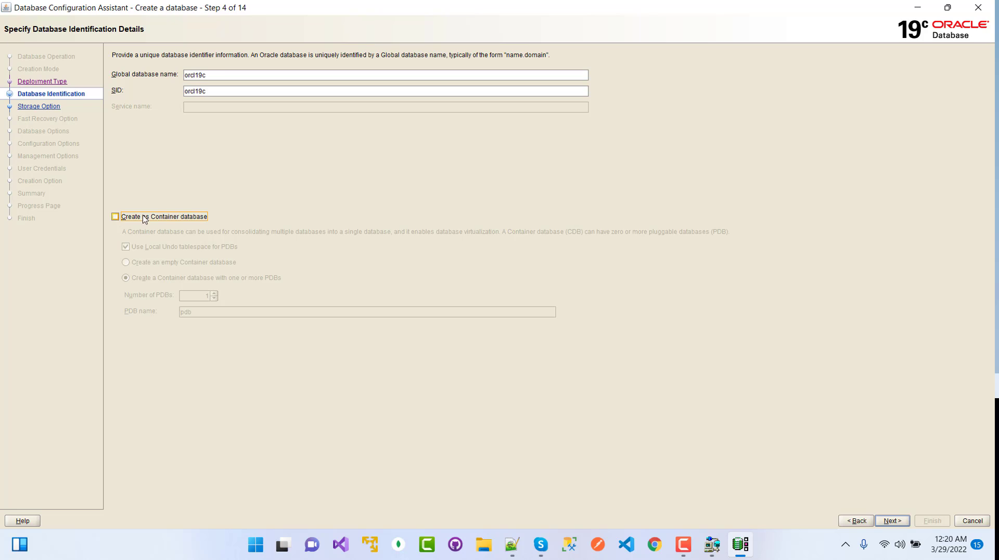
pyautogui.click(892, 520)
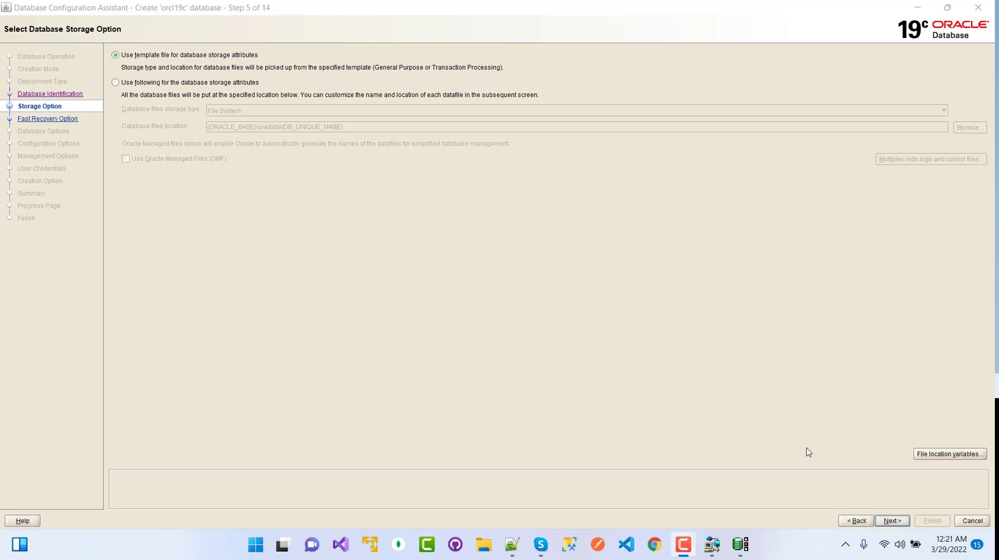
# Keep template storage and enable the 8256 MB fast recovery area.
pyautogui.click(892, 521)
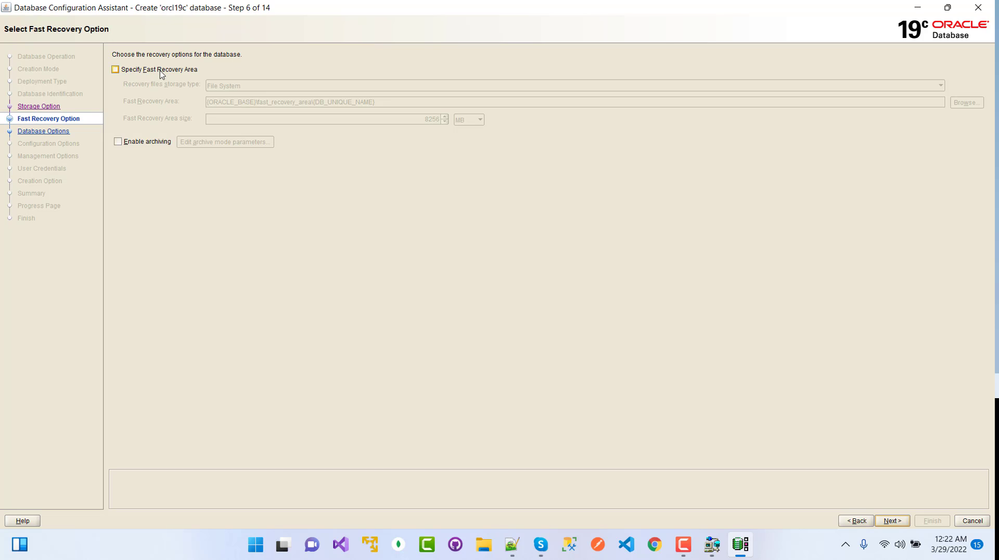
pyautogui.click(115, 70)
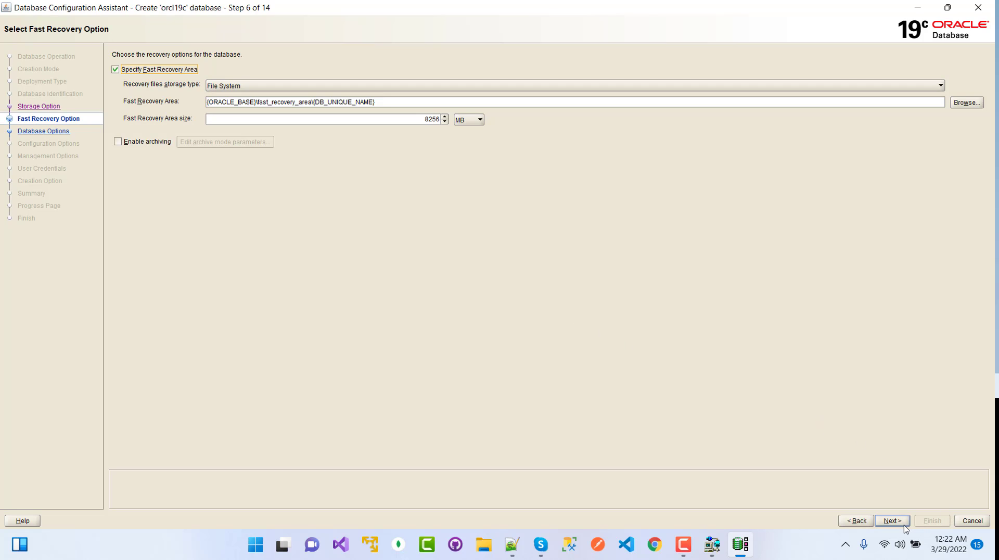
pyautogui.click(892, 520)
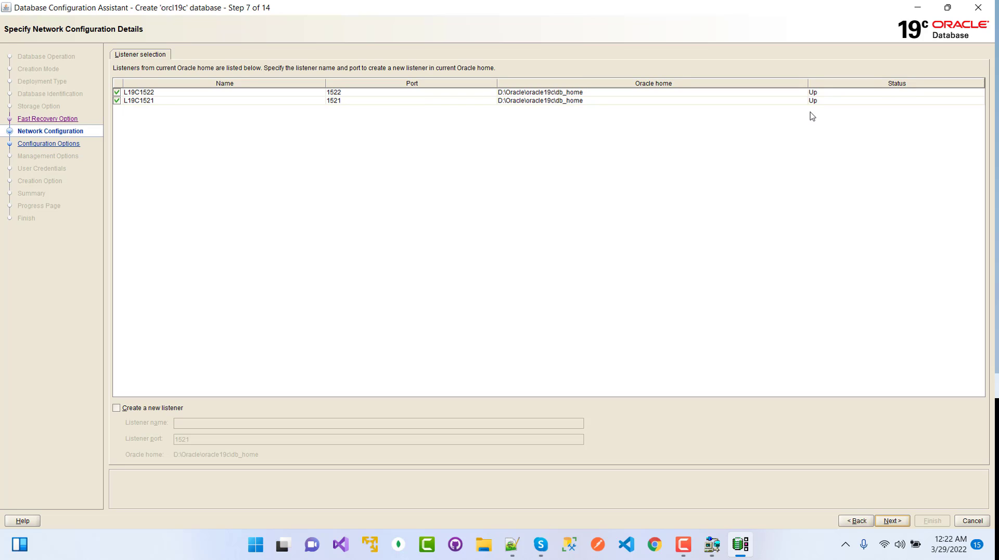
# Leave listeners L19C1522 and L19C1521 both checked and continue.
pyautogui.click(820, 95)
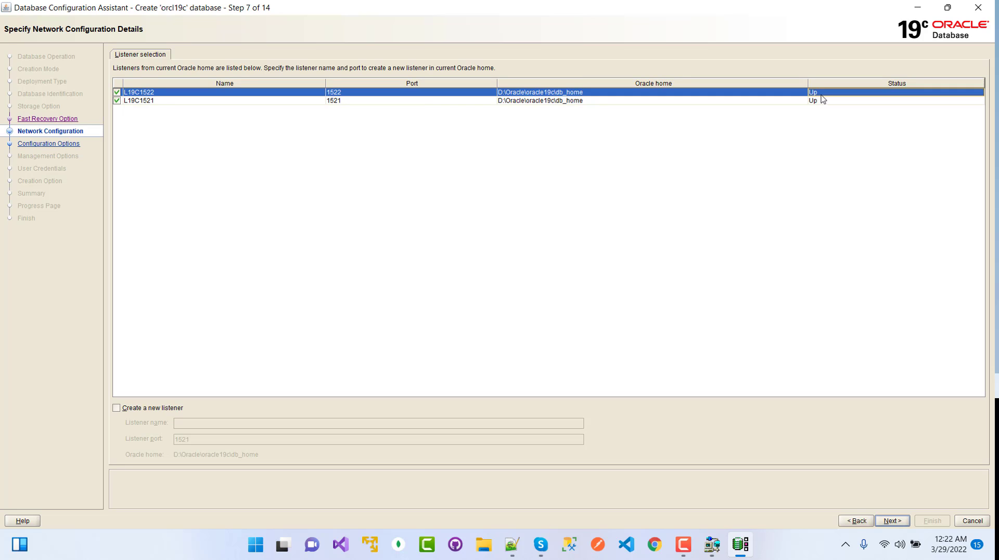
pyautogui.click(820, 101)
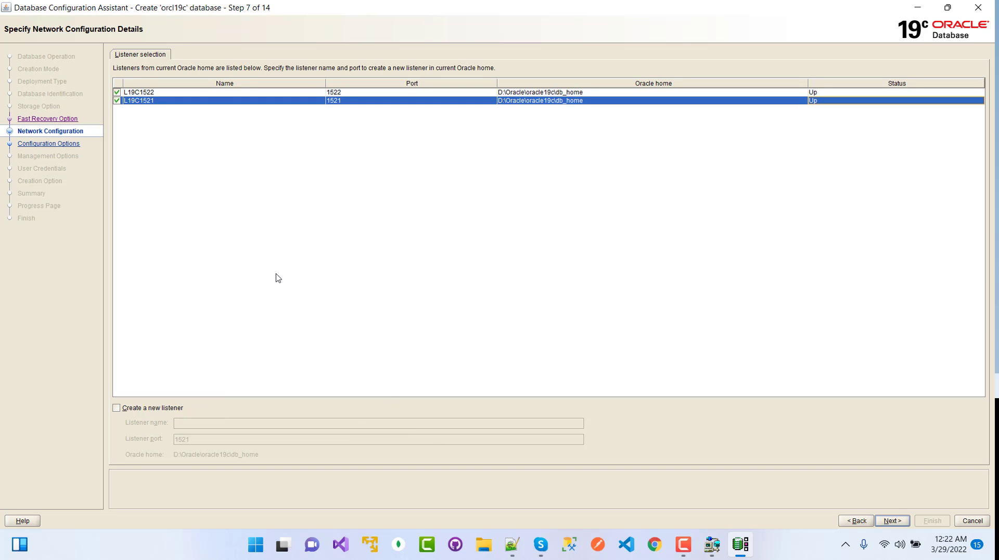
pyautogui.click(891, 521)
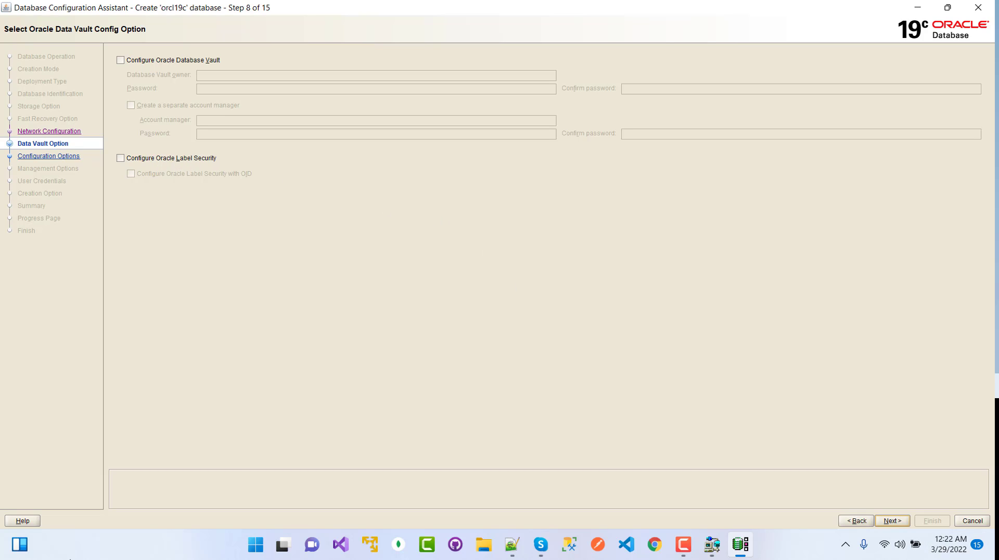
pyautogui.press('super+w')
pyautogui.click(896, 513)
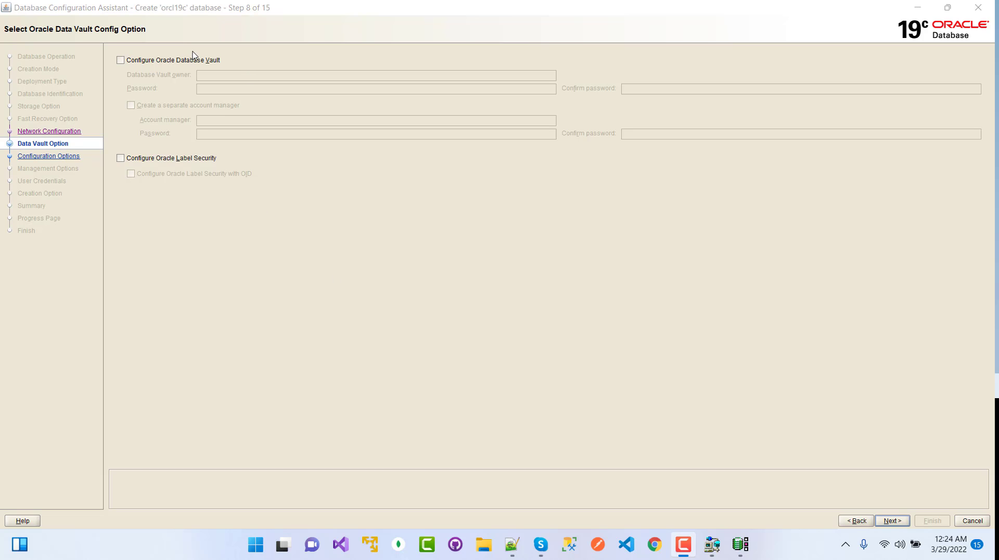
# Skip Data Vault and Label Security, then enter 1024 MB as the SGA size.
pyautogui.click(892, 520)
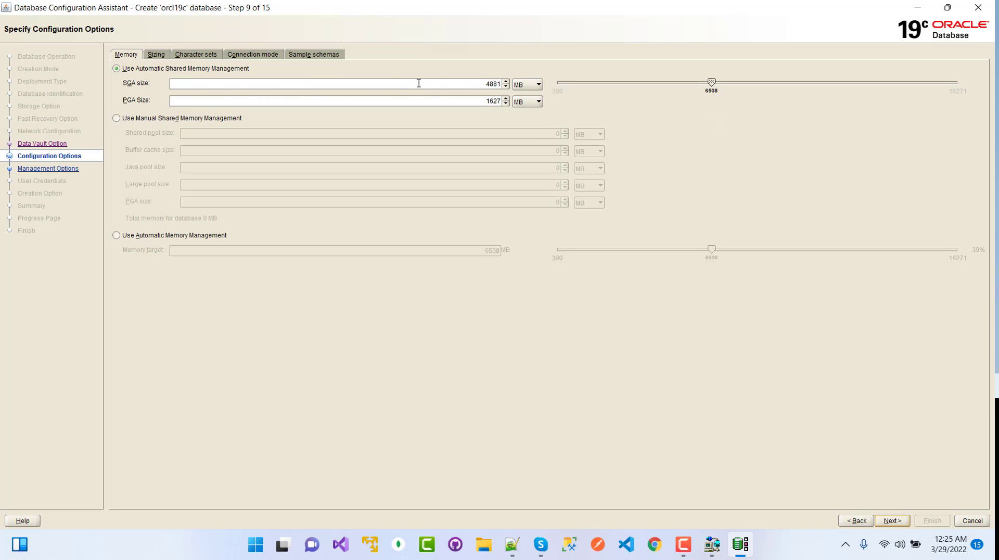
pyautogui.doubleClick(487, 84)
pyautogui.write('1024')
# Set PGA size to 512 MB, then check the Sizing and Character sets tabs, keeping AL32UTF8.
pyautogui.click(506, 98)
pyautogui.write('512')
pyautogui.click(158, 55)
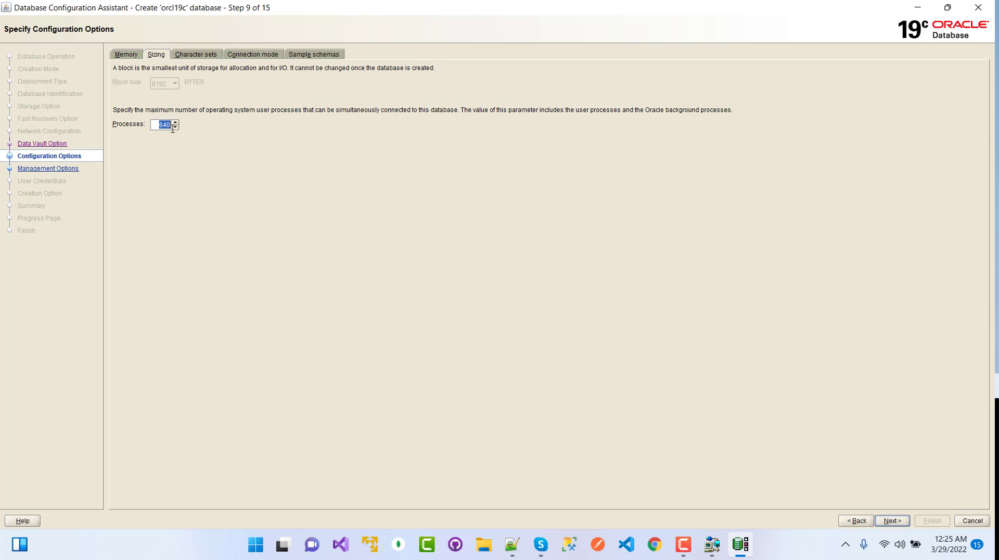
pyautogui.click(194, 55)
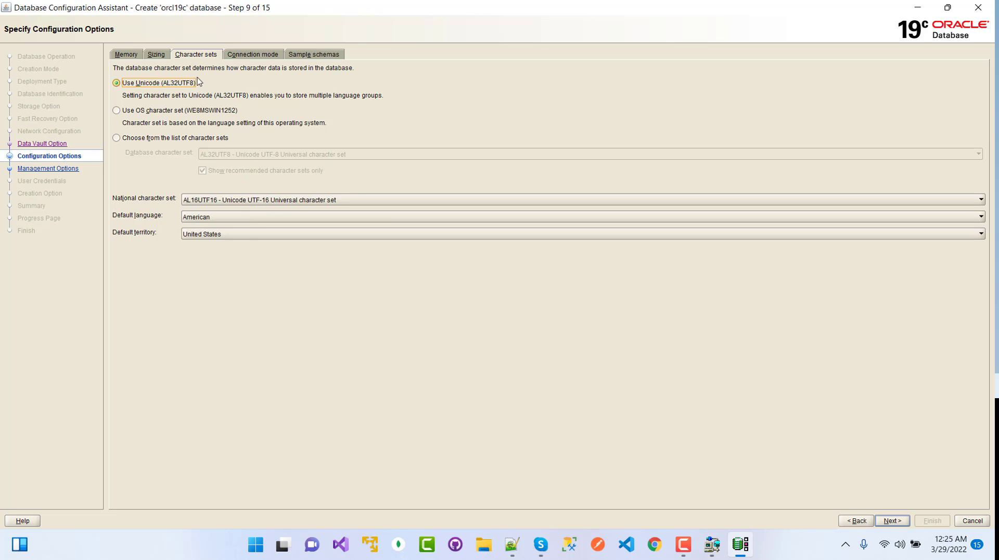
# Enable Add sample schemas to the database, keeping dedicated server mode, then return to Memory.
pyautogui.click(241, 55)
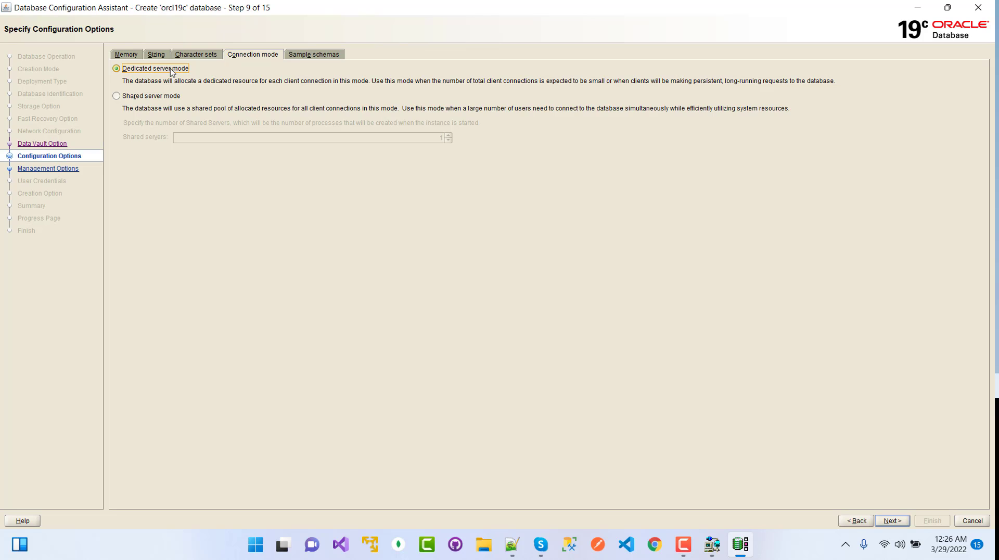
pyautogui.click(313, 56)
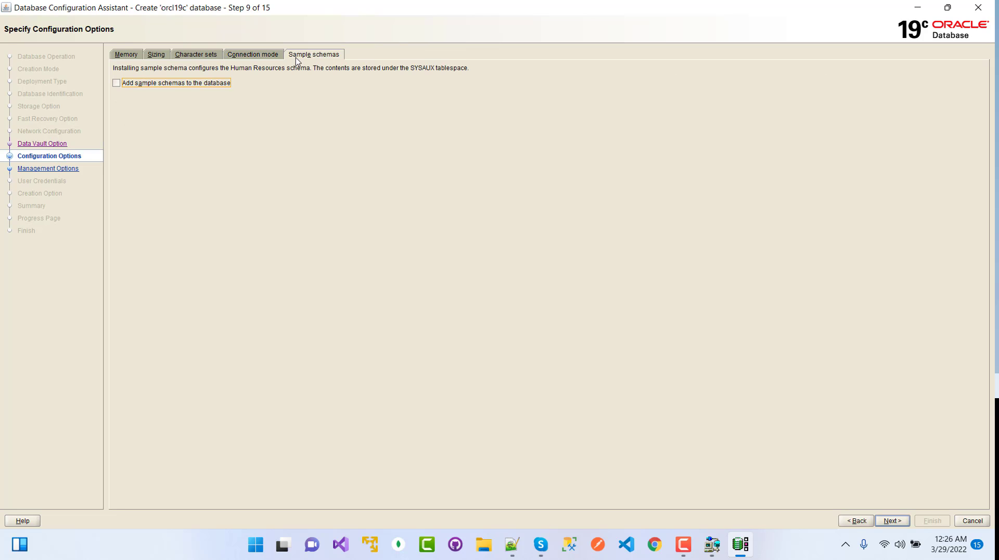
pyautogui.click(137, 85)
pyautogui.click(132, 58)
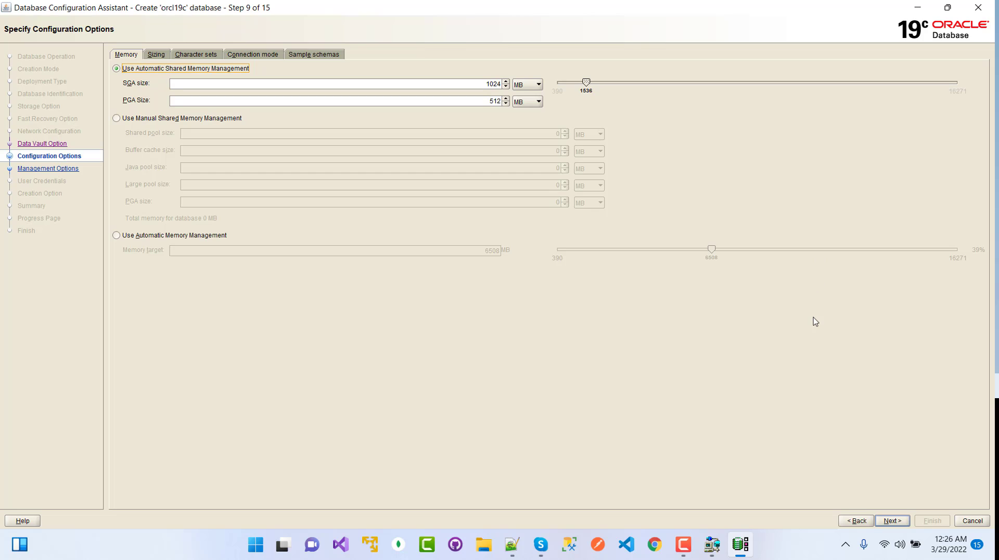
# Advance to Step 10, Management Options, with EM Database Express on port 5500.
pyautogui.click(897, 522)
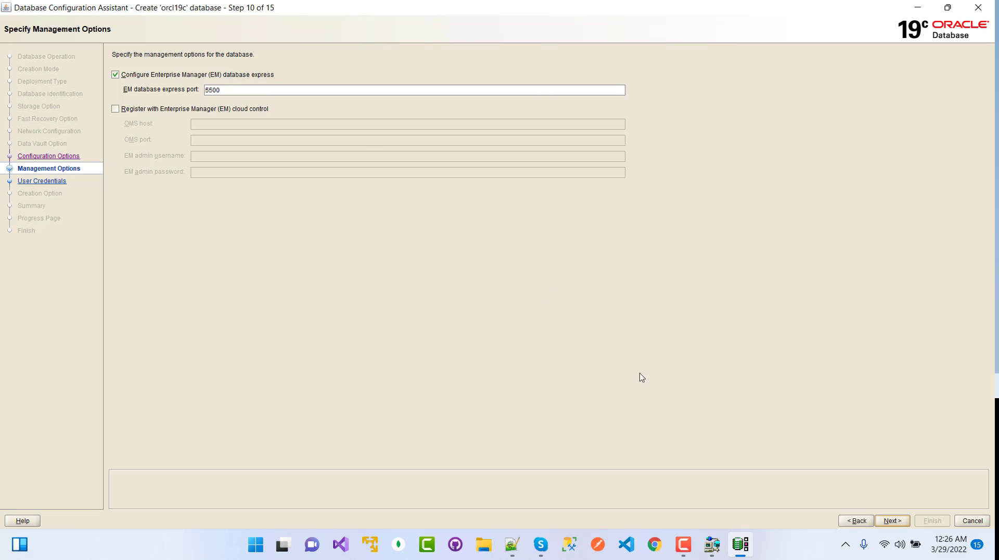
# On User Credentials, choose one shared administrative password for all accounts and enter it.
pyautogui.click(892, 521)
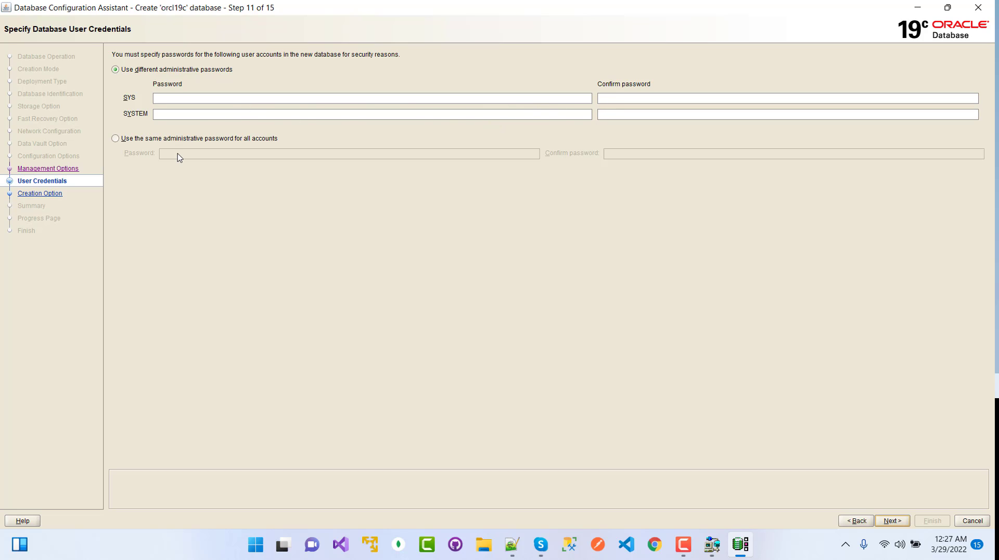
pyautogui.click(115, 139)
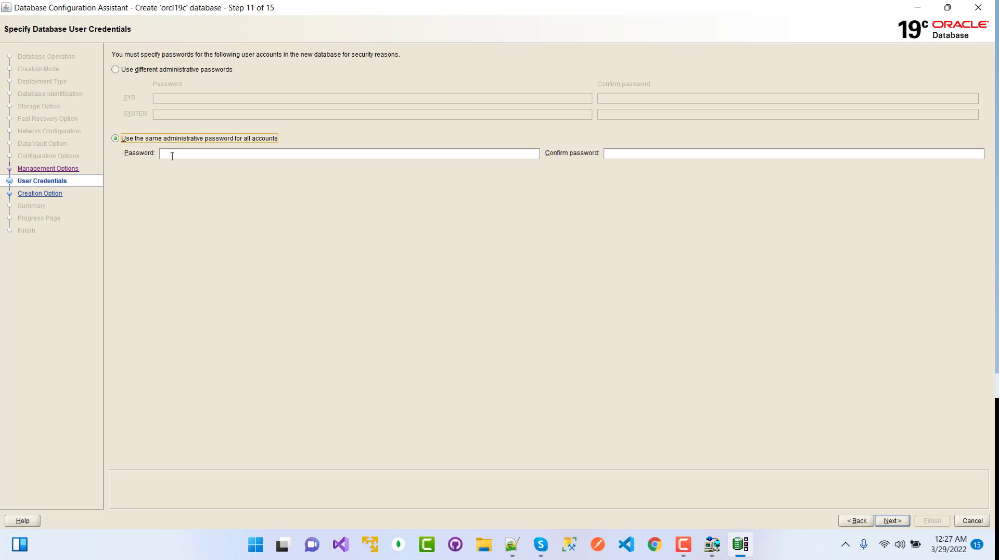
pyautogui.click(172, 156)
pyautogui.write('o')
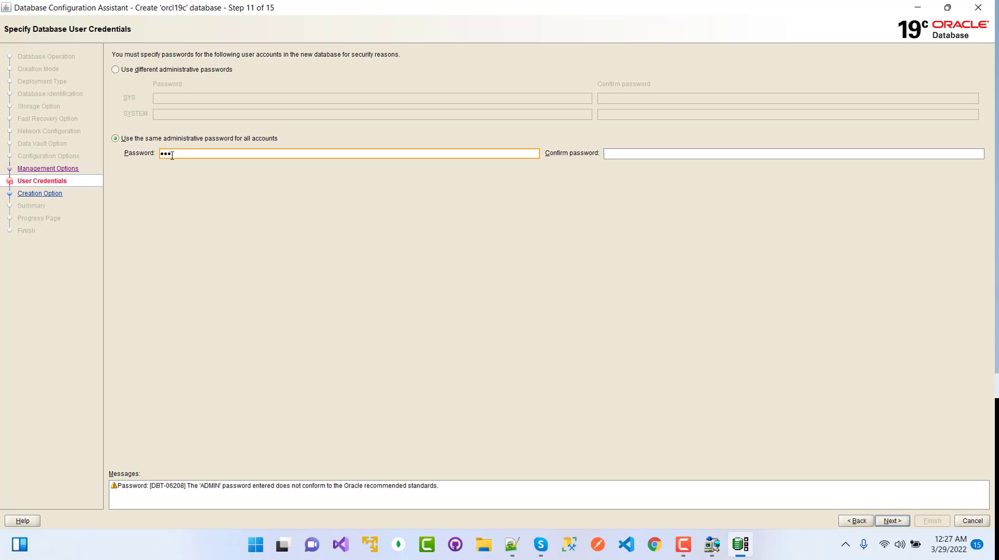
pyautogui.press('BackSpace')
pyautogui.press('BackSpace')
pyautogui.press('BackSpace')
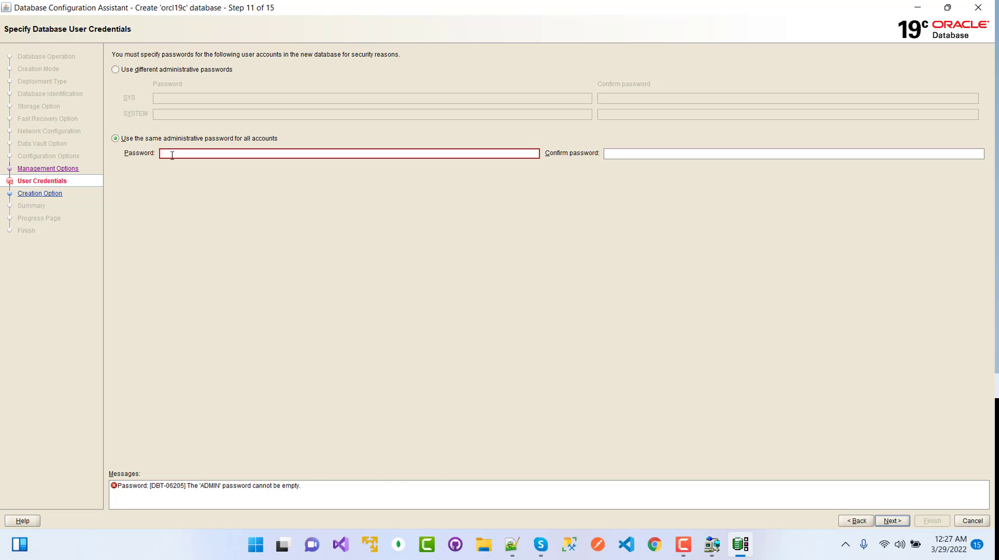
pyautogui.write('or')
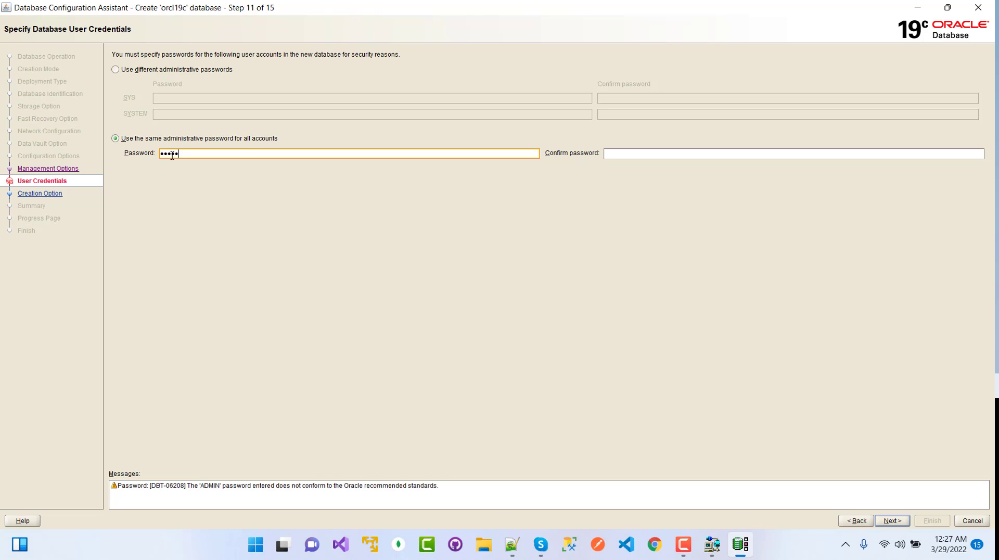
# Confirm the administrative password and proceed, bringing up the DBT-06208 warning.
pyautogui.click(646, 155)
pyautogui.write('o')
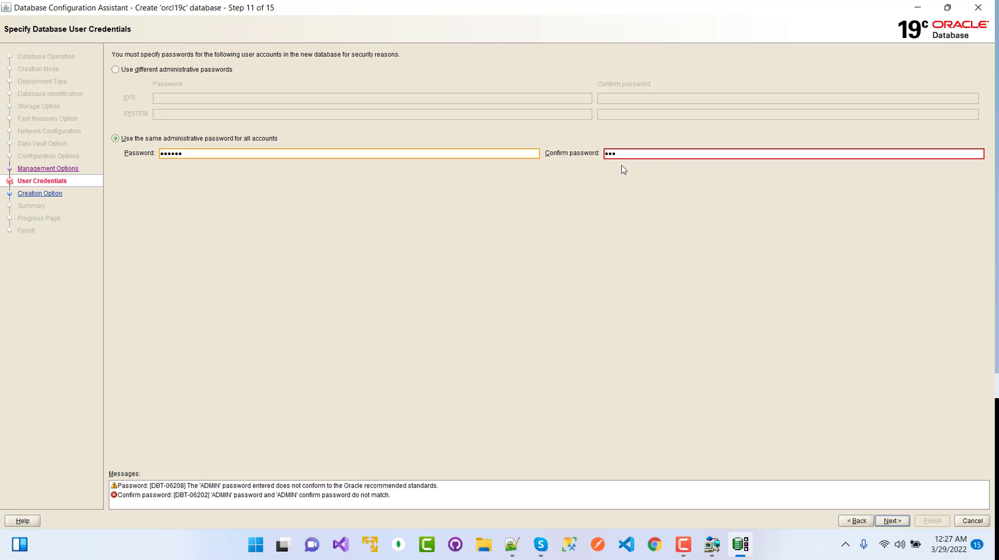
pyautogui.write('racle')
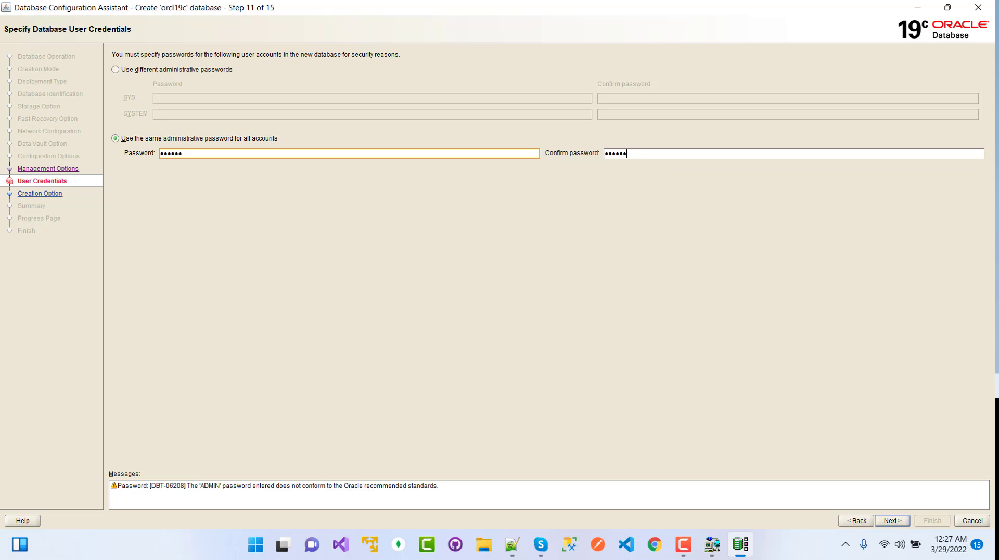
pyautogui.hotkey('alt', 'Tab')
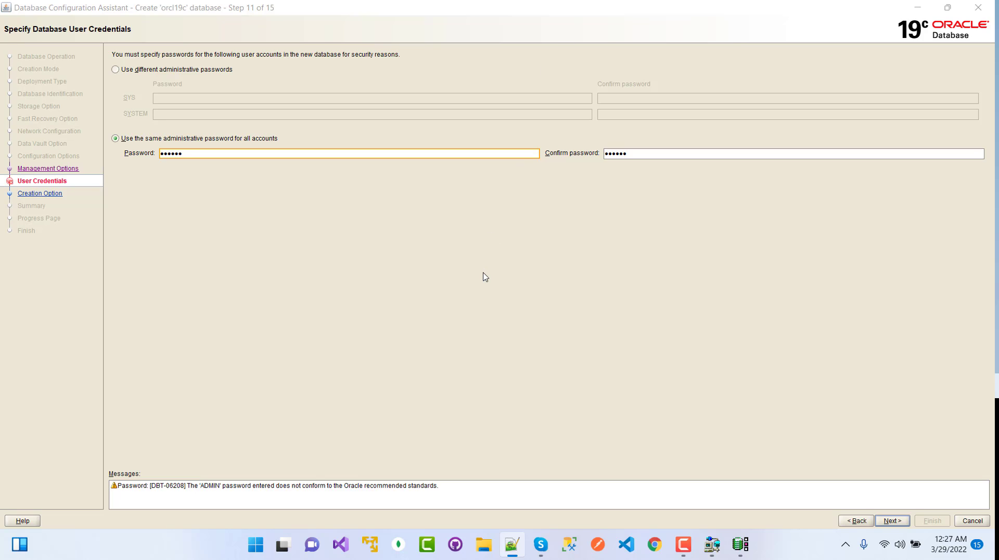
pyautogui.hotkey('alt', 'Tab')
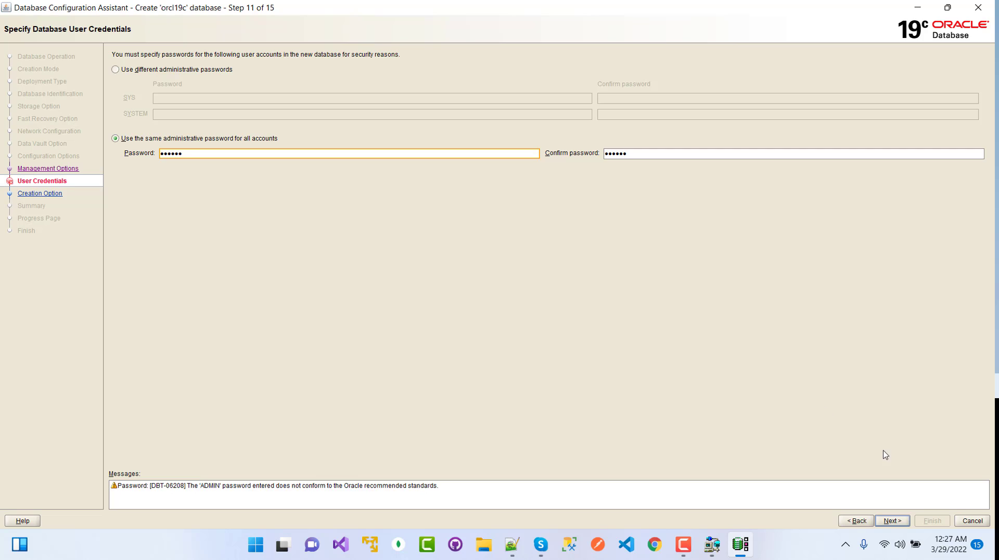
pyautogui.click(893, 521)
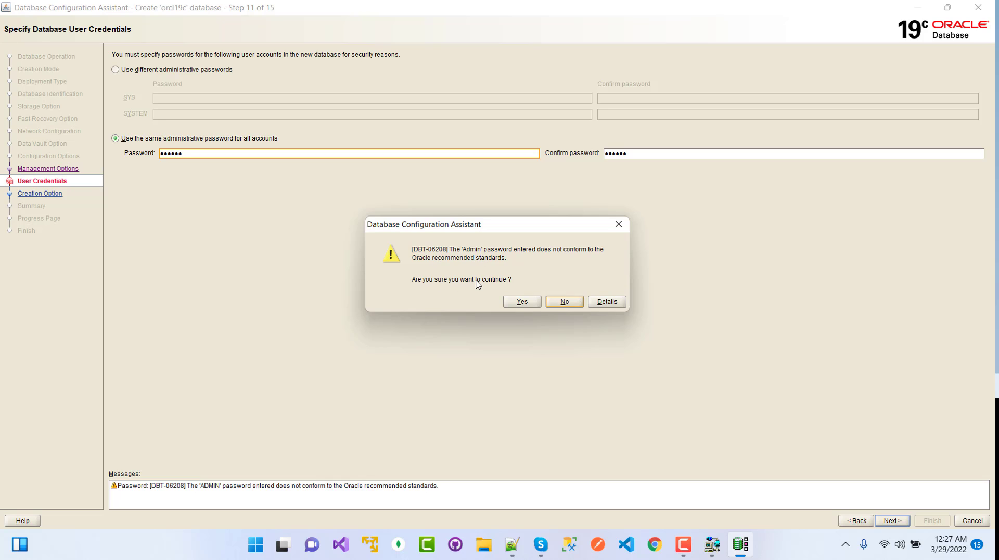
# Accept the password warning, review the Summary, and finish creating the orcl19c database.
pyautogui.click(522, 302)
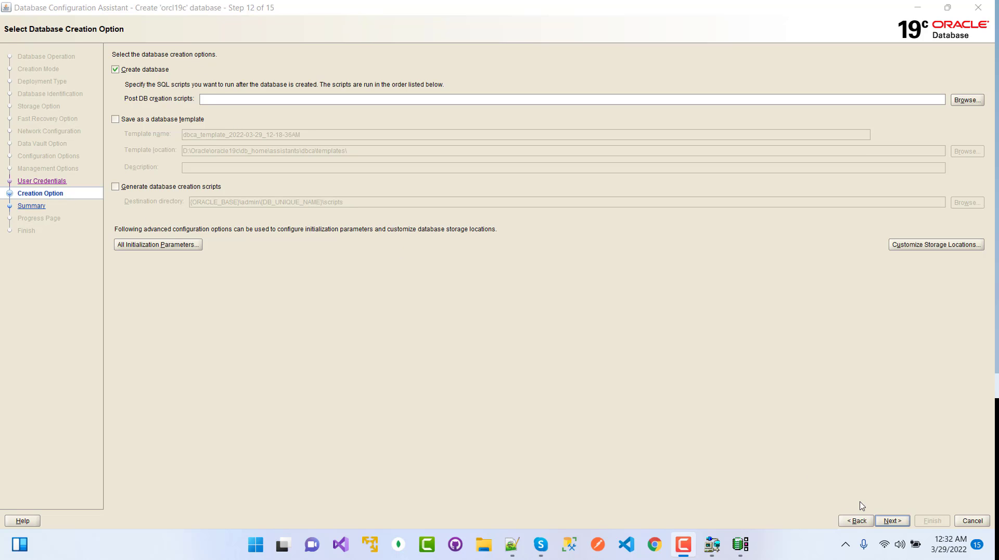
pyautogui.click(892, 521)
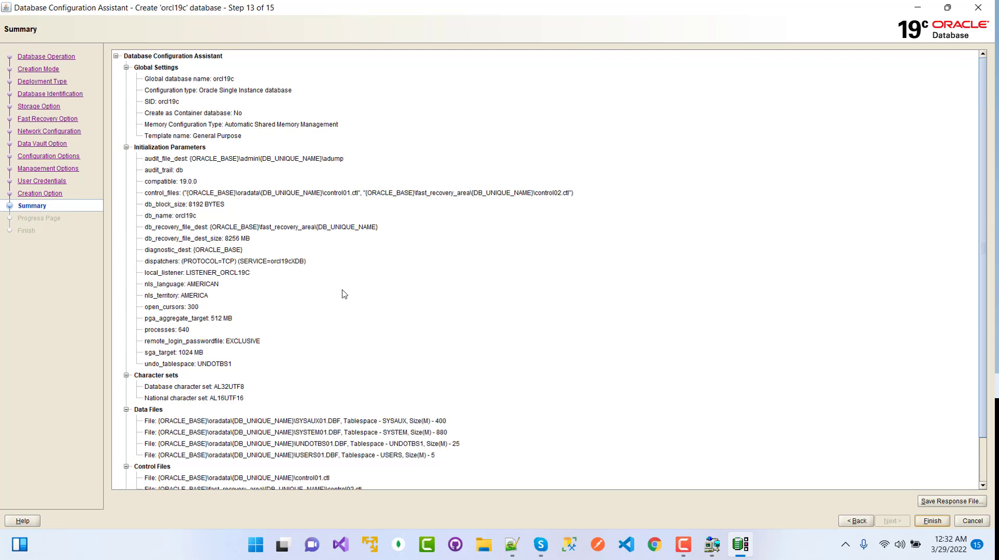
pyautogui.scroll(-1, 359, 307)
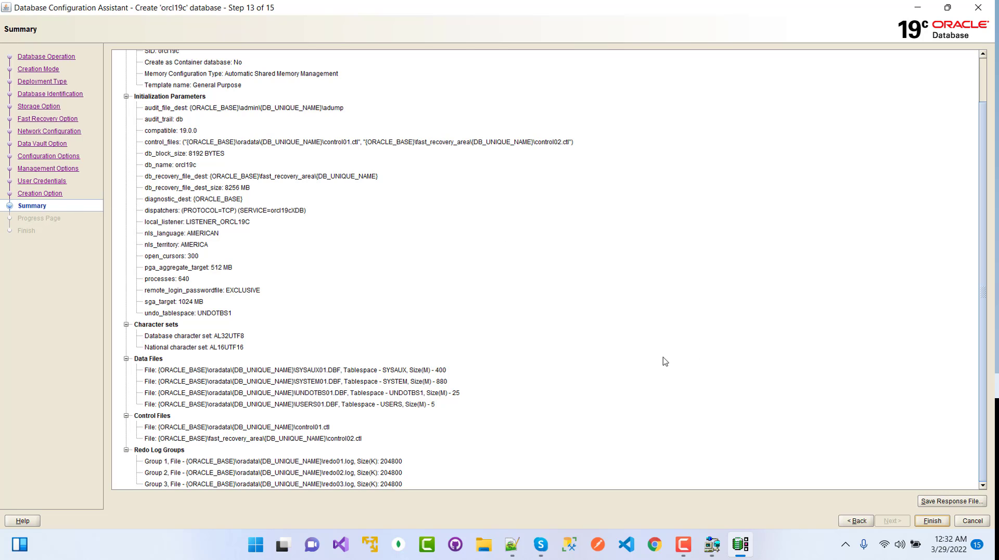
pyautogui.click(932, 521)
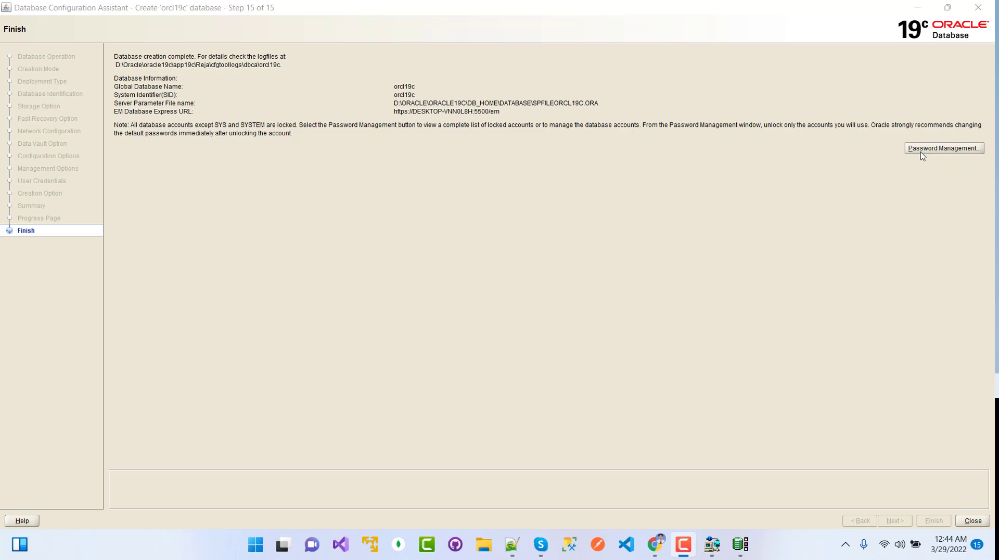
# In Password Management, unlock HR and set and confirm its new password, accepting the weak-password warning.
pyautogui.click(949, 149)
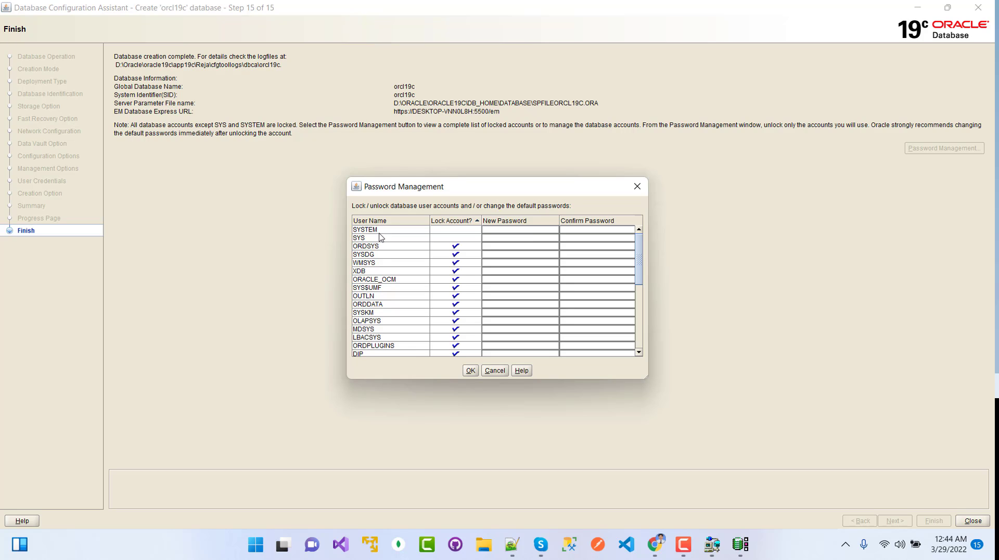
pyautogui.scroll(-3, 412, 252)
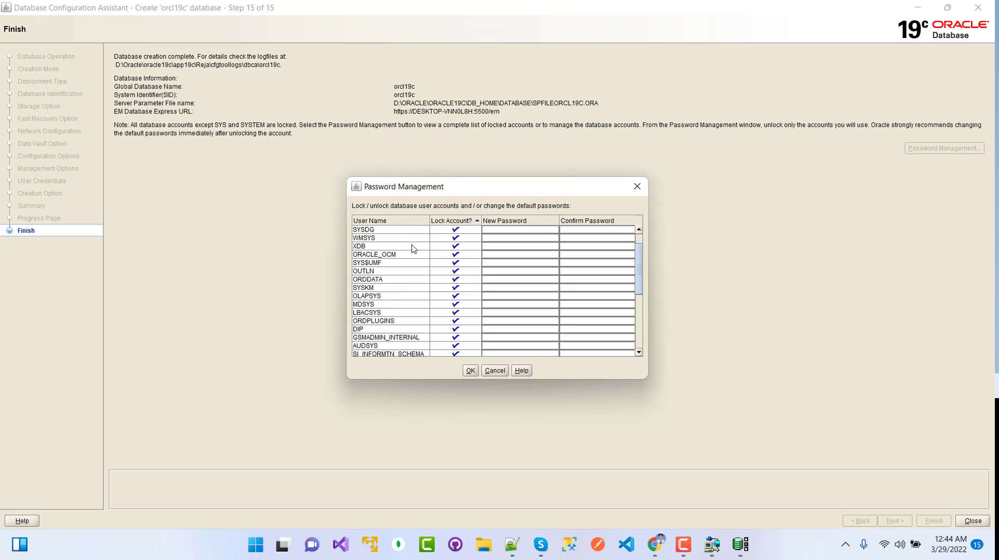
pyautogui.scroll(-3, 413, 255)
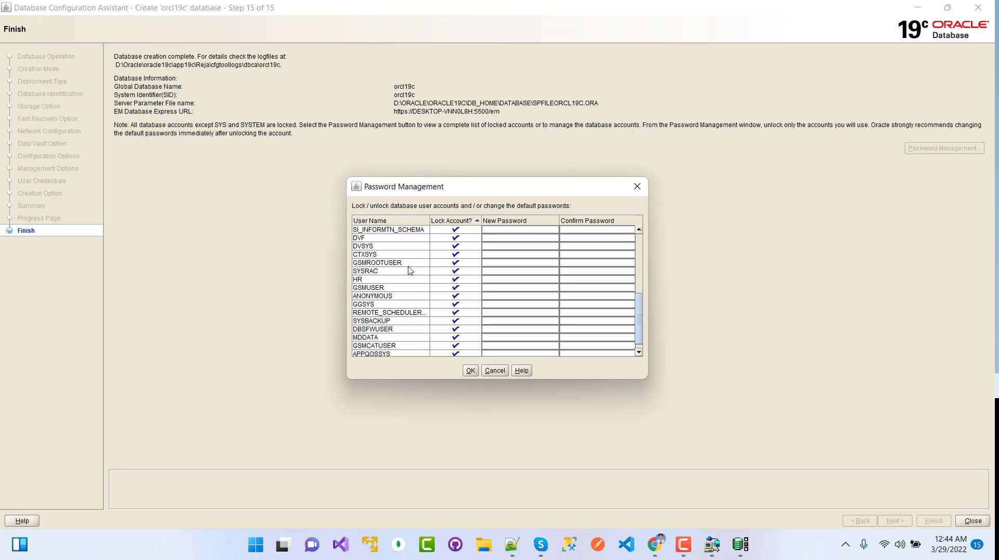
pyautogui.click(360, 281)
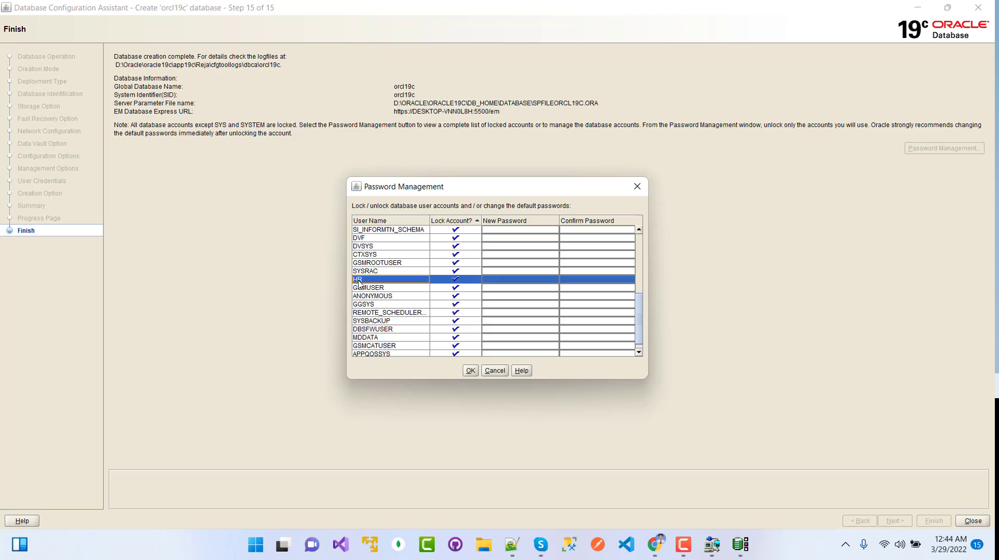
pyautogui.click(455, 281)
pyautogui.click(509, 279)
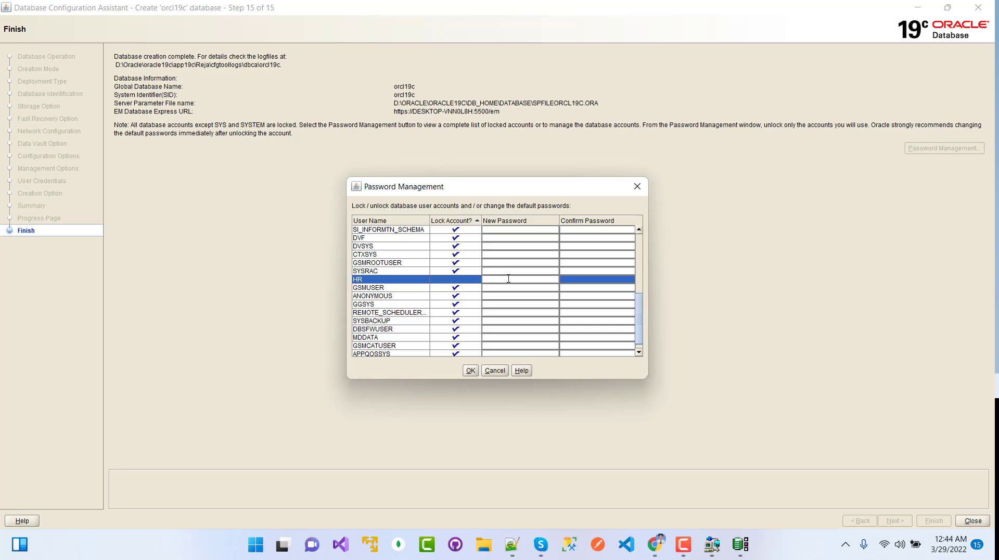
pyautogui.click(572, 279)
pyautogui.write('hr')
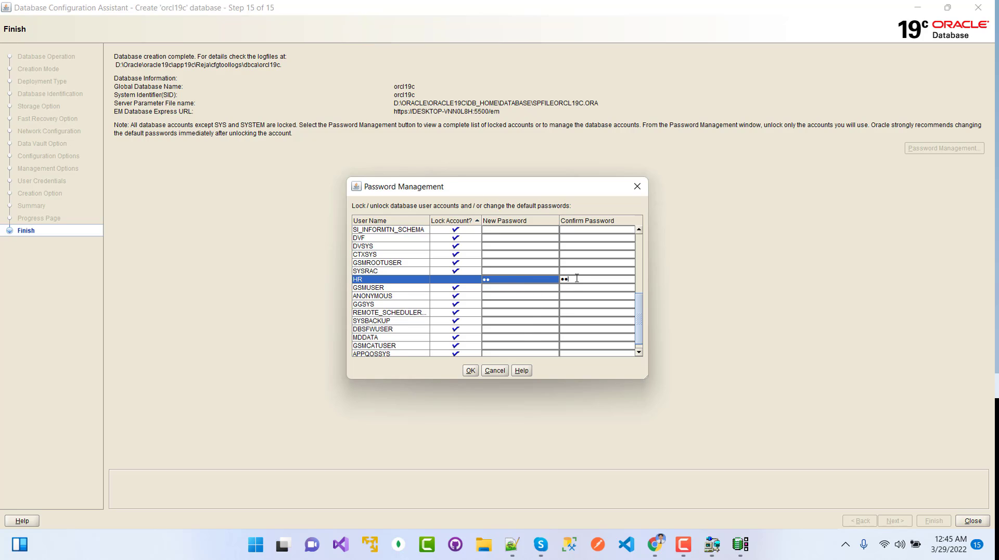
pyautogui.click(471, 371)
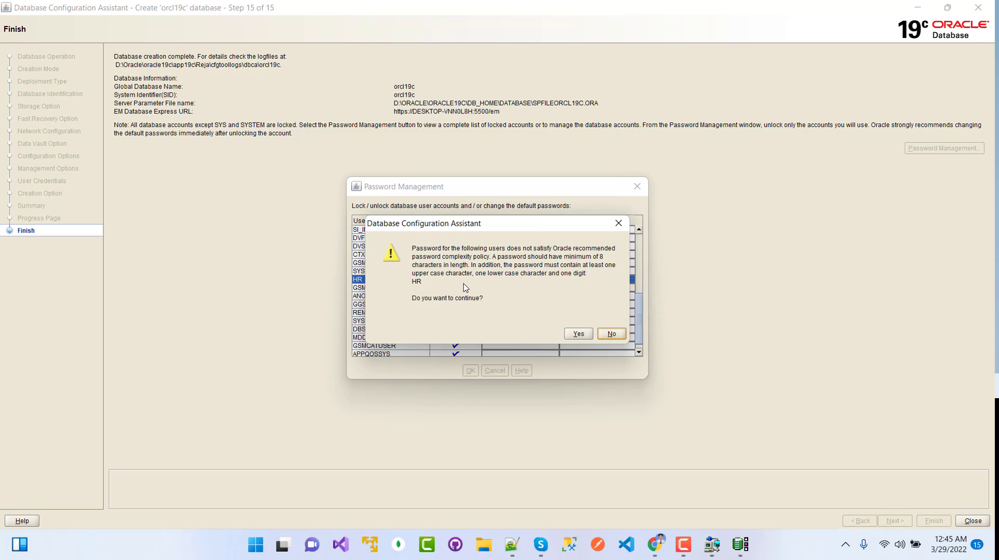
pyautogui.click(579, 334)
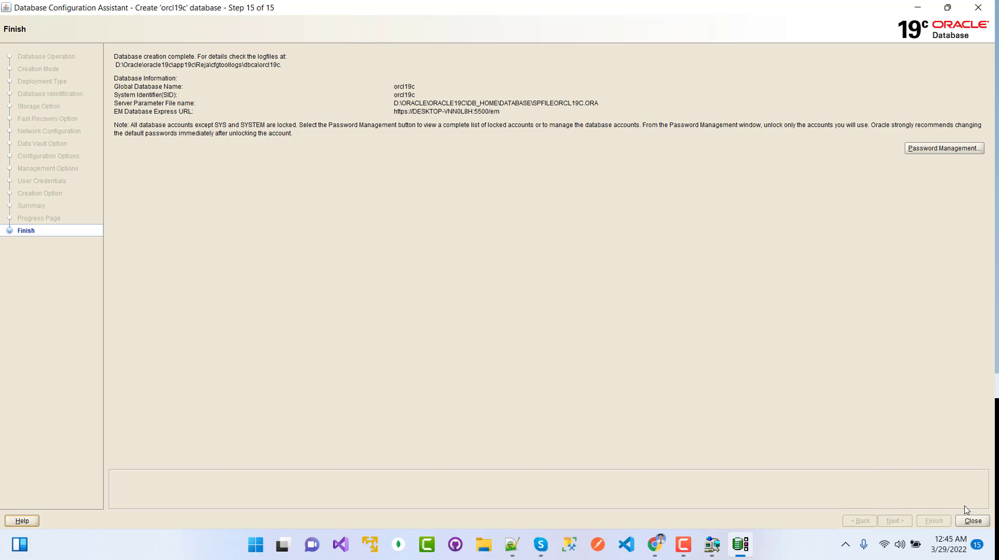
# Close DBCA and launch SQL Plus as administrator from a Start search for 'sql plus'.
pyautogui.click(971, 521)
pyautogui.click(270, 544)
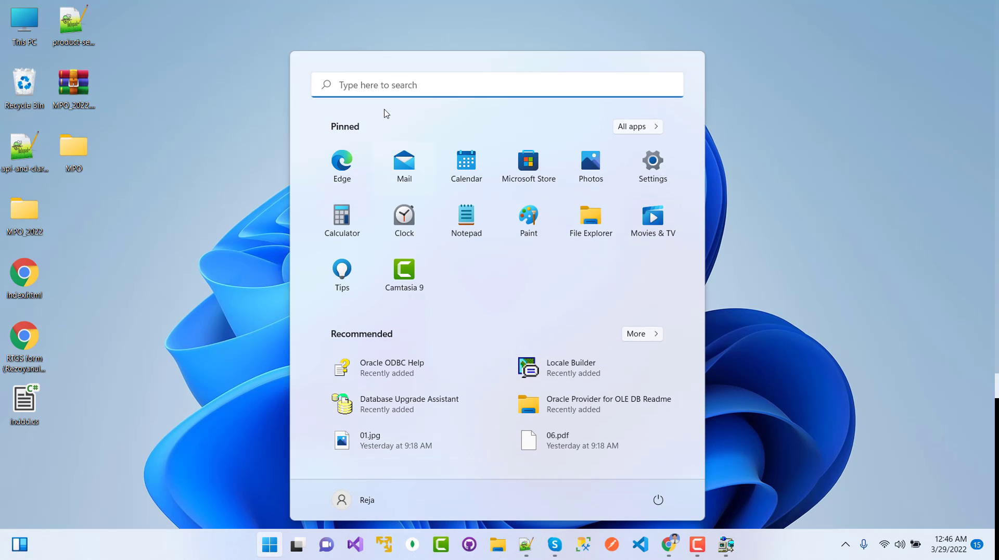
pyautogui.click(383, 85)
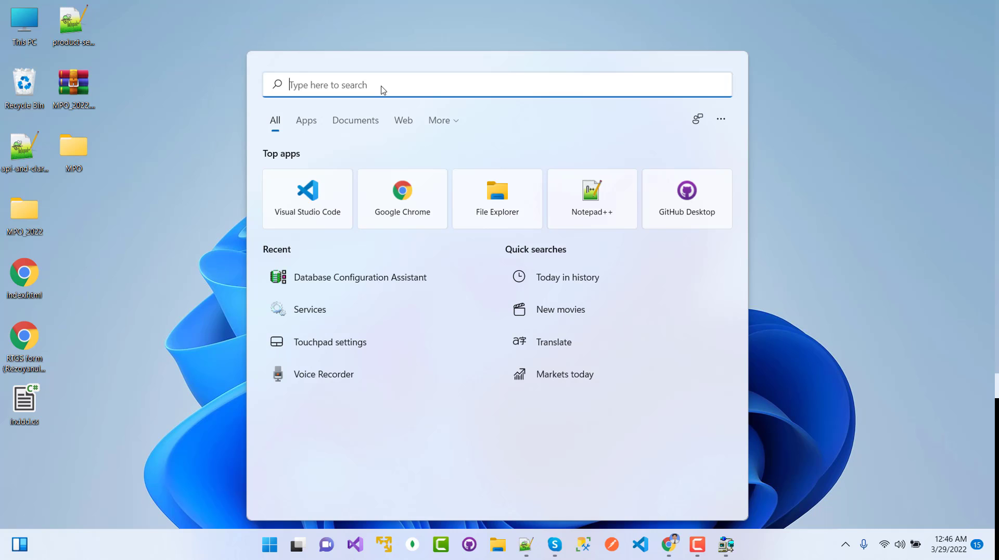
pyautogui.write('sql plus')
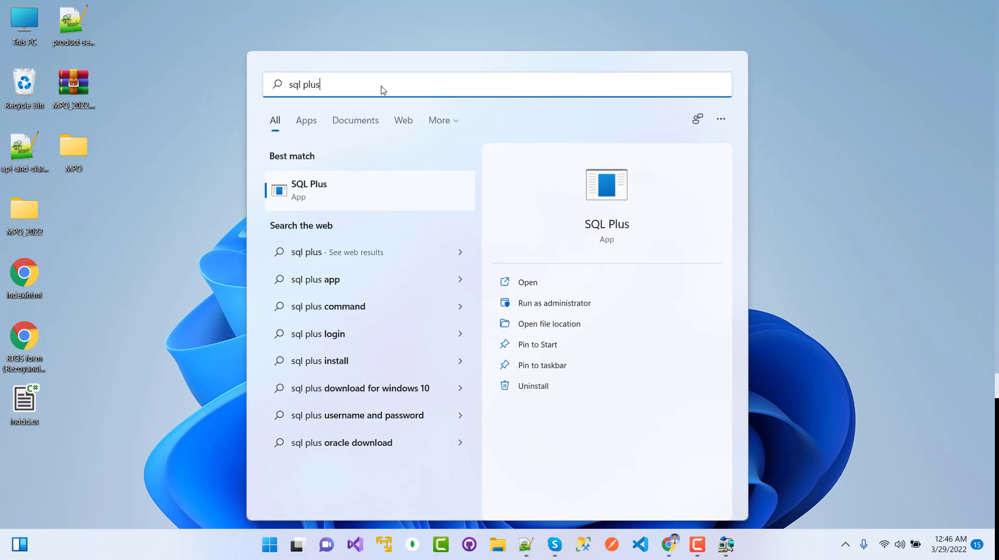
pyautogui.rightClick(326, 187)
pyautogui.click(390, 203)
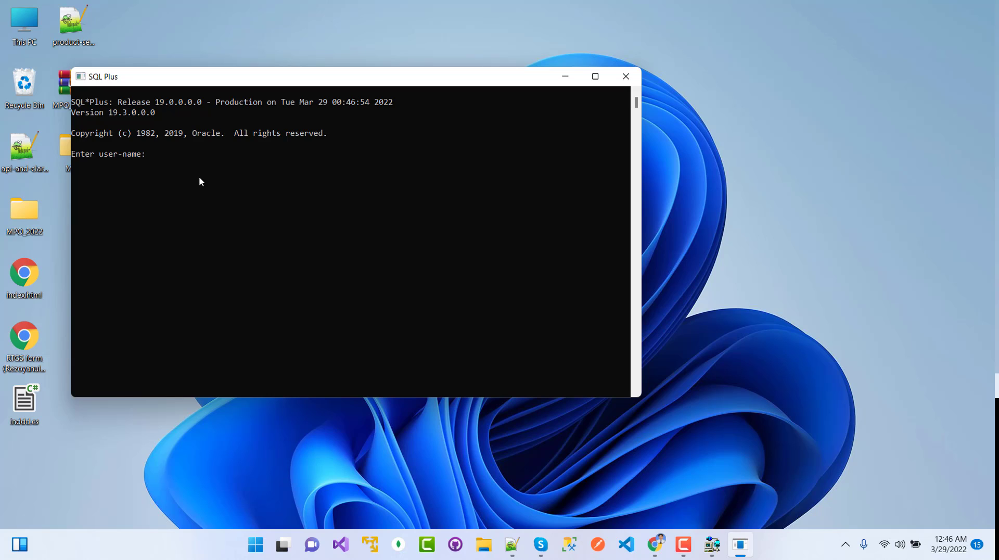
# Log in as HR and run select * from employees;, reviewing the 107 returned rows.
pyautogui.write('hr/hr')
pyautogui.press('Return')
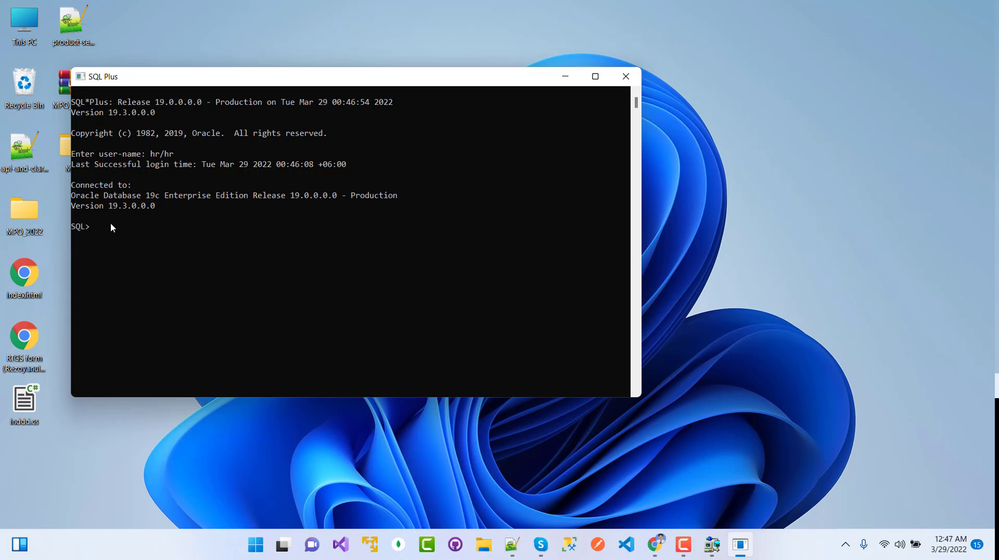
pyautogui.write('select *from employees;')
pyautogui.press('Return')
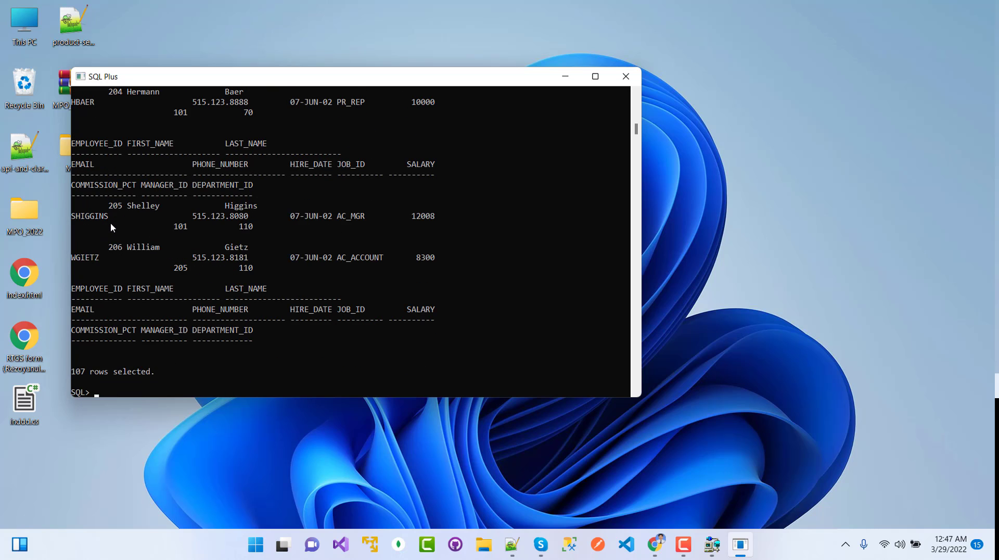
pyautogui.scroll(10, 112, 223)
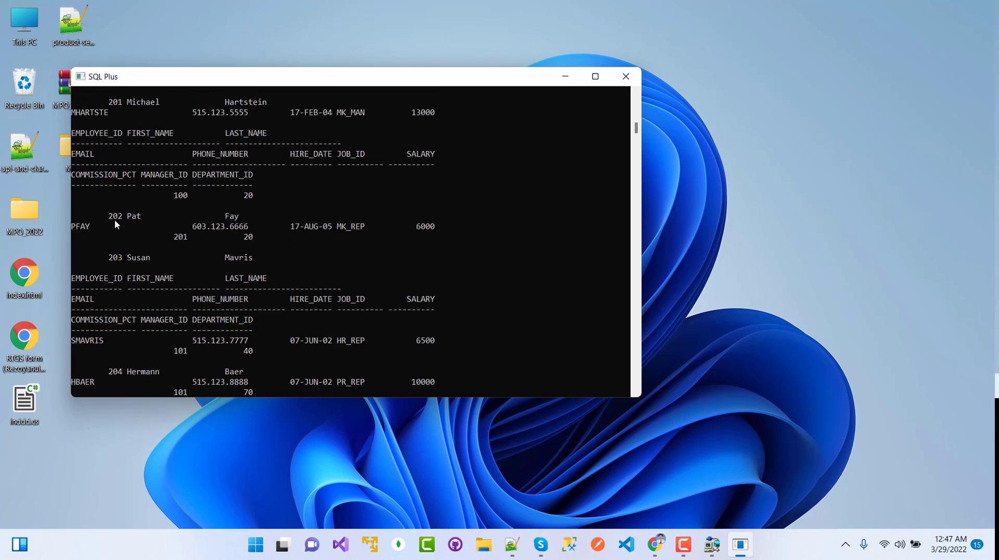
pyautogui.scroll(-3, 244, 291)
pyautogui.scroll(-13, 225, 317)
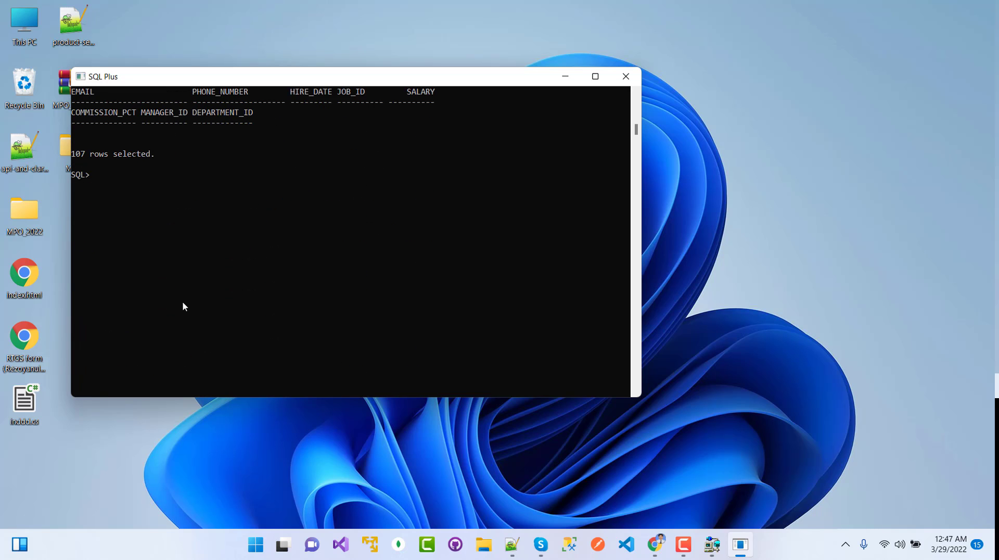
# Clear the screen with cl scr and run select * from departments;, reviewing its 27 rows.
pyautogui.write('cl scr')
pyautogui.press('Return')
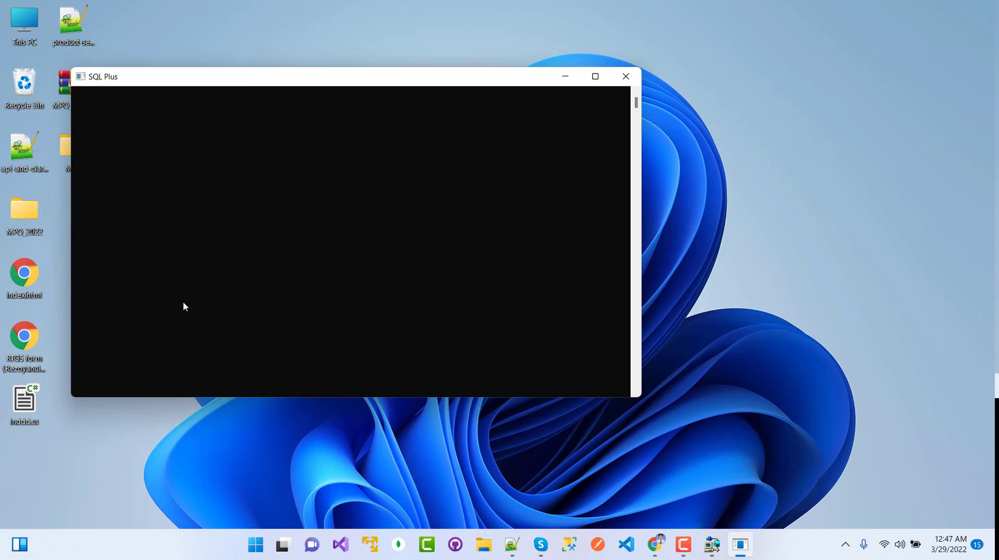
pyautogui.write('select * from departments')
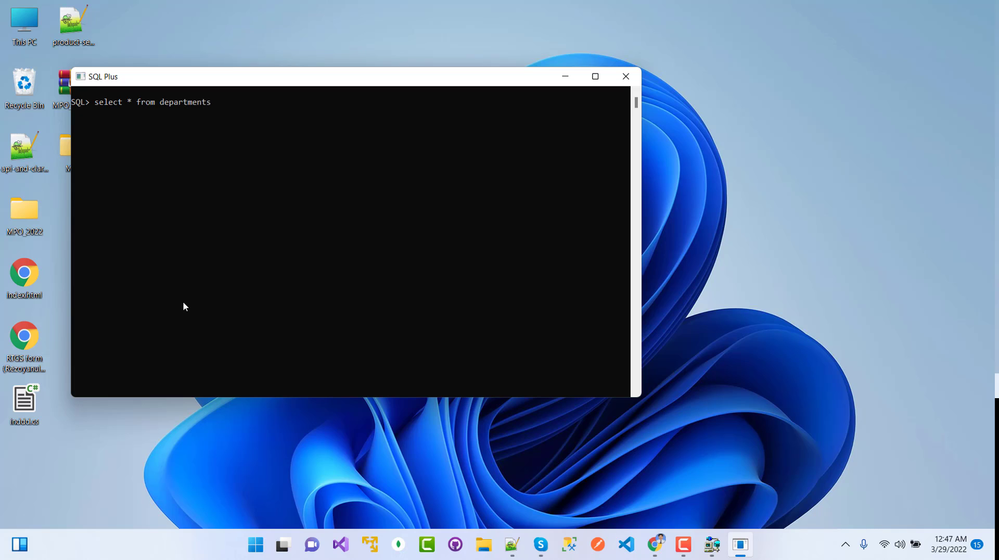
pyautogui.write(';')
pyautogui.press('Return')
pyautogui.scroll(-4, 154, 268)
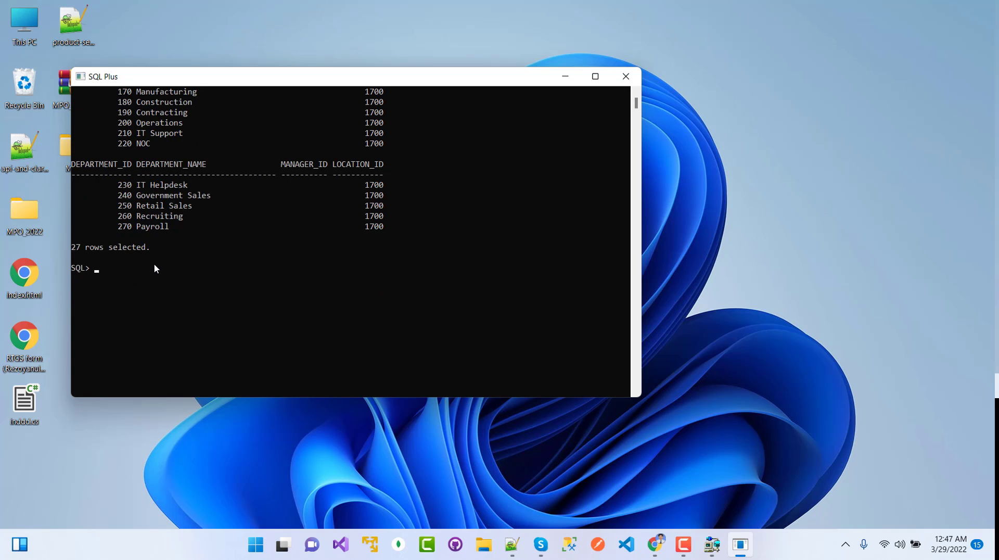
pyautogui.scroll(4, 156, 270)
pyautogui.scroll(4, 329, 229)
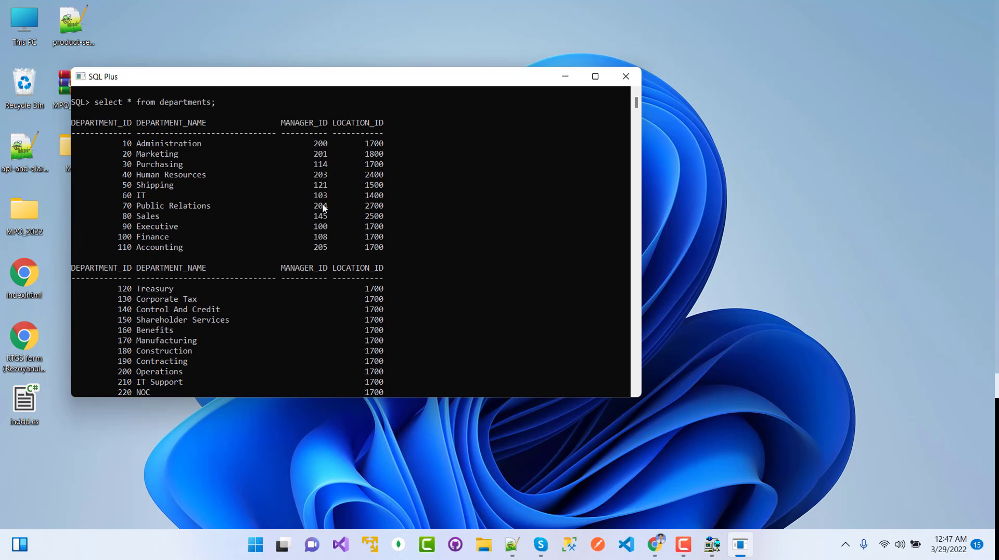